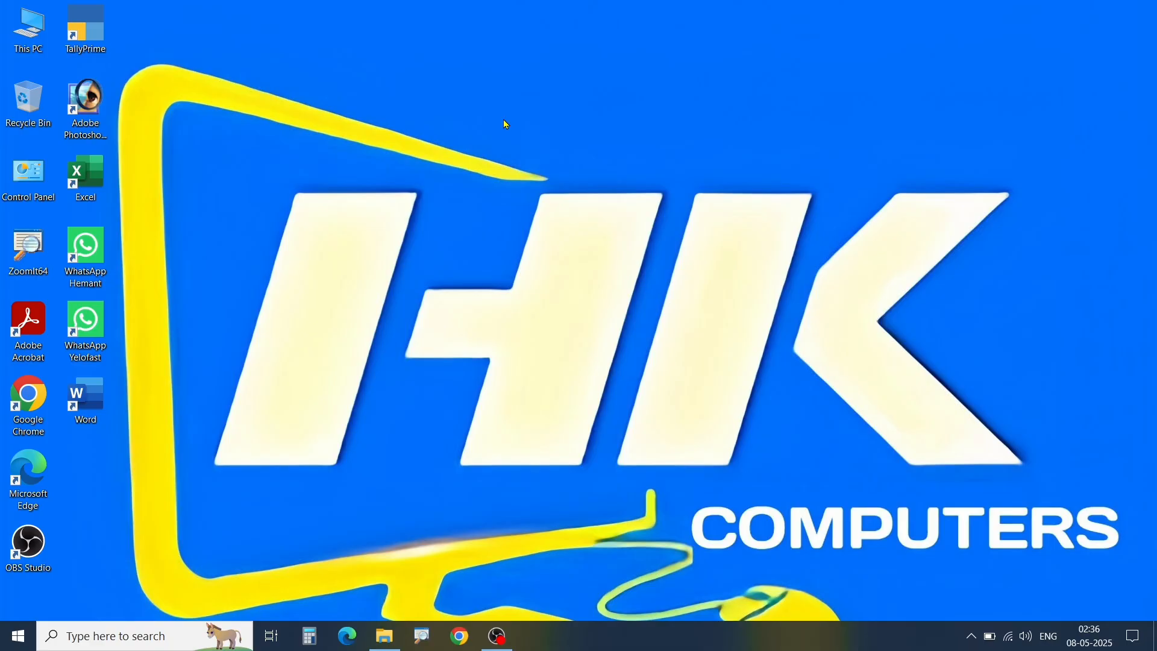
# Open the school data workbook from the Downloads folder
pyautogui.press('super+e')
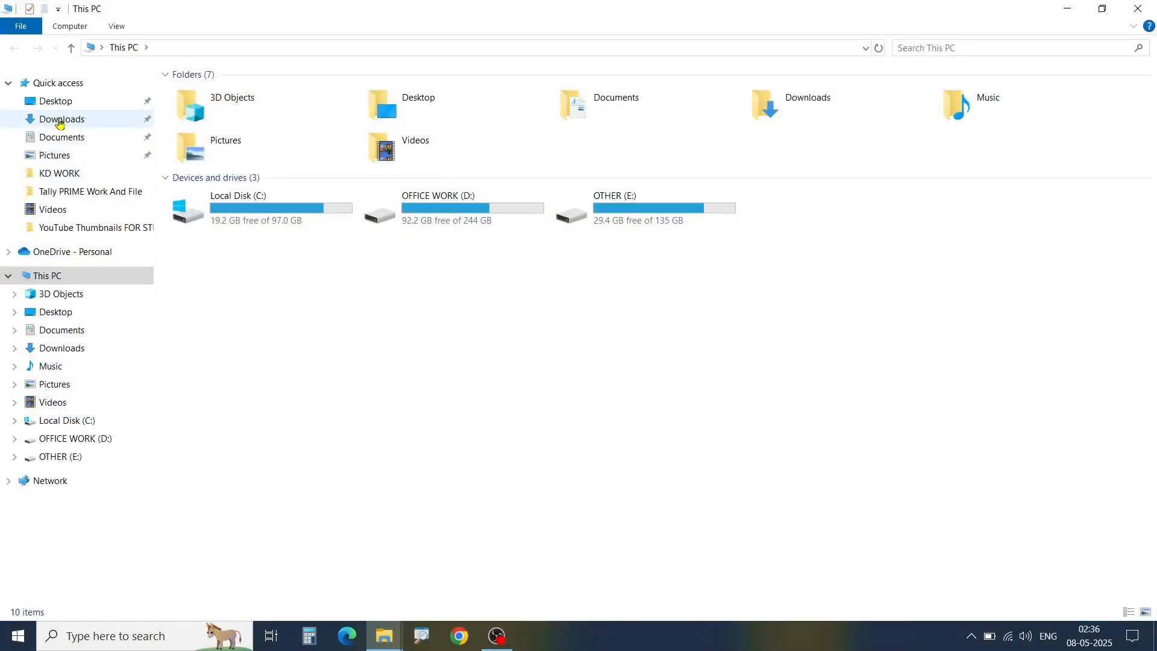
pyautogui.click(60, 119)
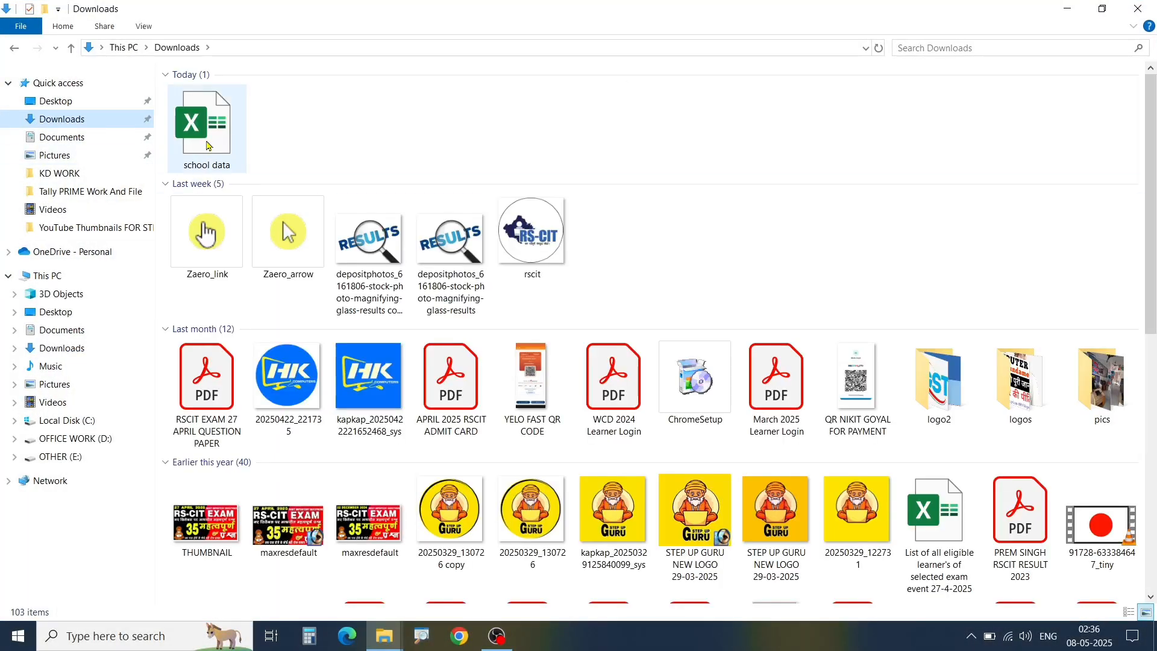
pyautogui.doubleClick(208, 146)
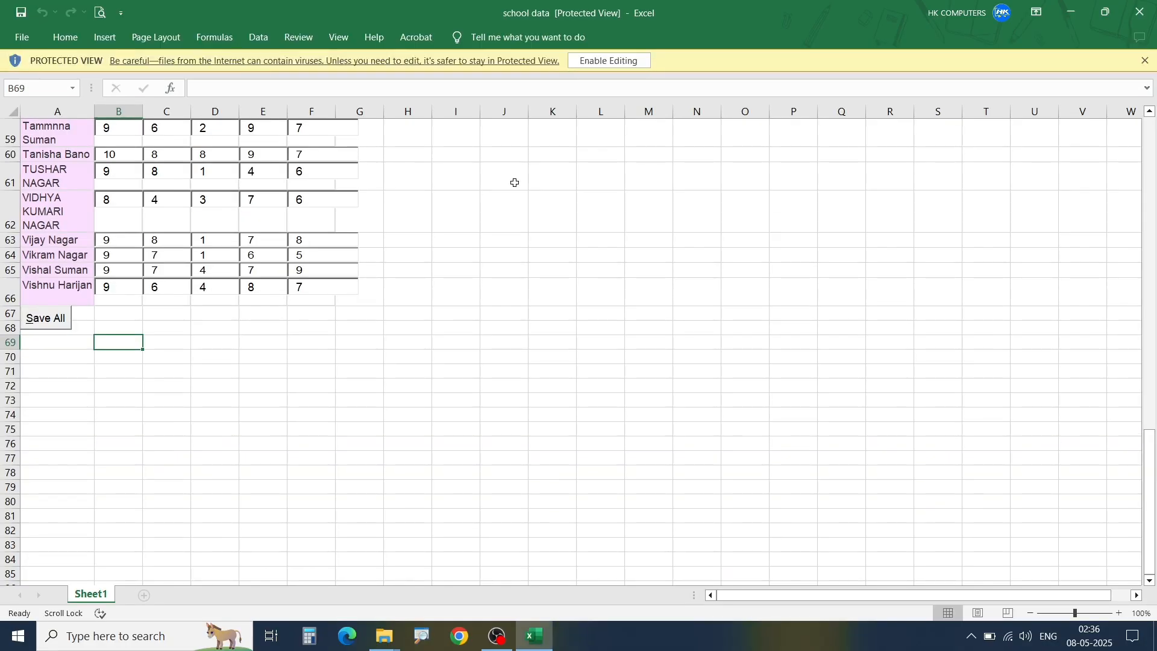
# Go to the start of the student marks table and enable editing for the protected workbook
pyautogui.scroll(7, 1129, 411)
pyautogui.moveTo(1154, 452); pyautogui.dragTo(283, 174)
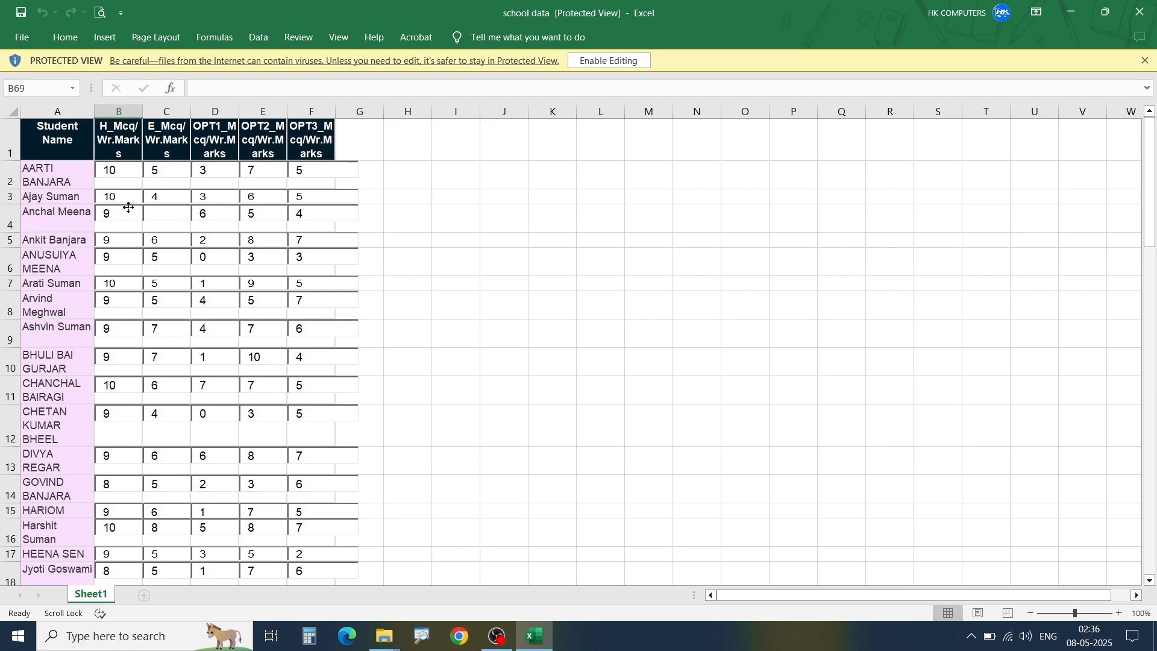
pyautogui.click(250, 267)
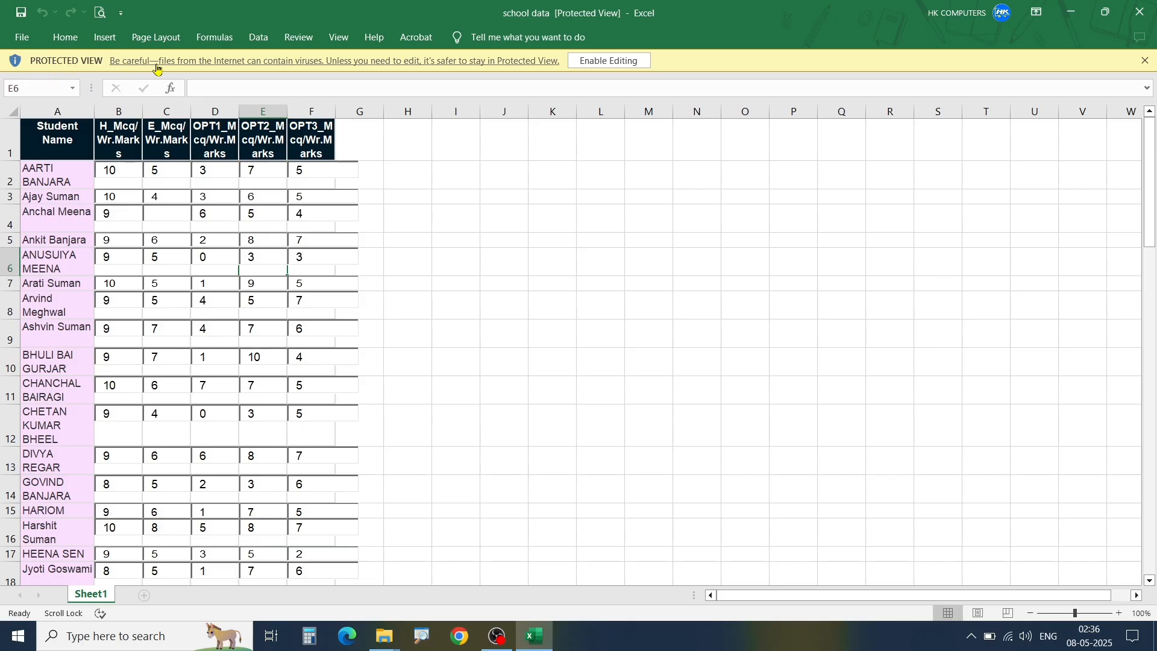
pyautogui.click(614, 60)
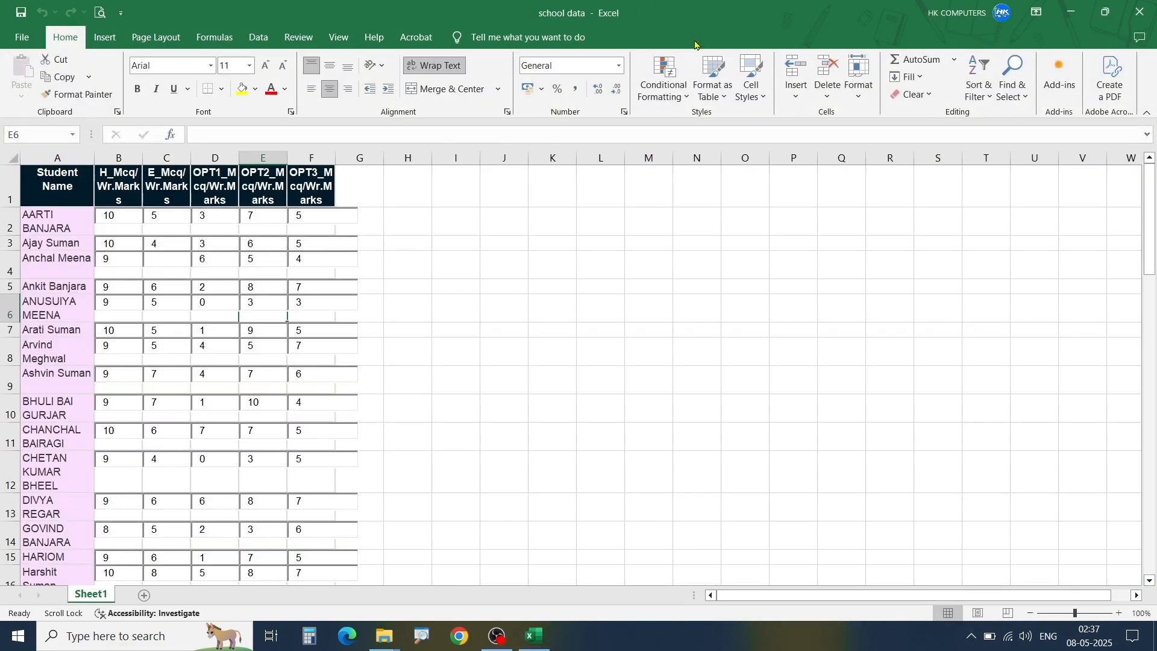
pyautogui.click(466, 229)
pyautogui.click(692, 291)
pyautogui.click(499, 359)
pyautogui.click(422, 309)
pyautogui.click(452, 265)
pyautogui.click(368, 349)
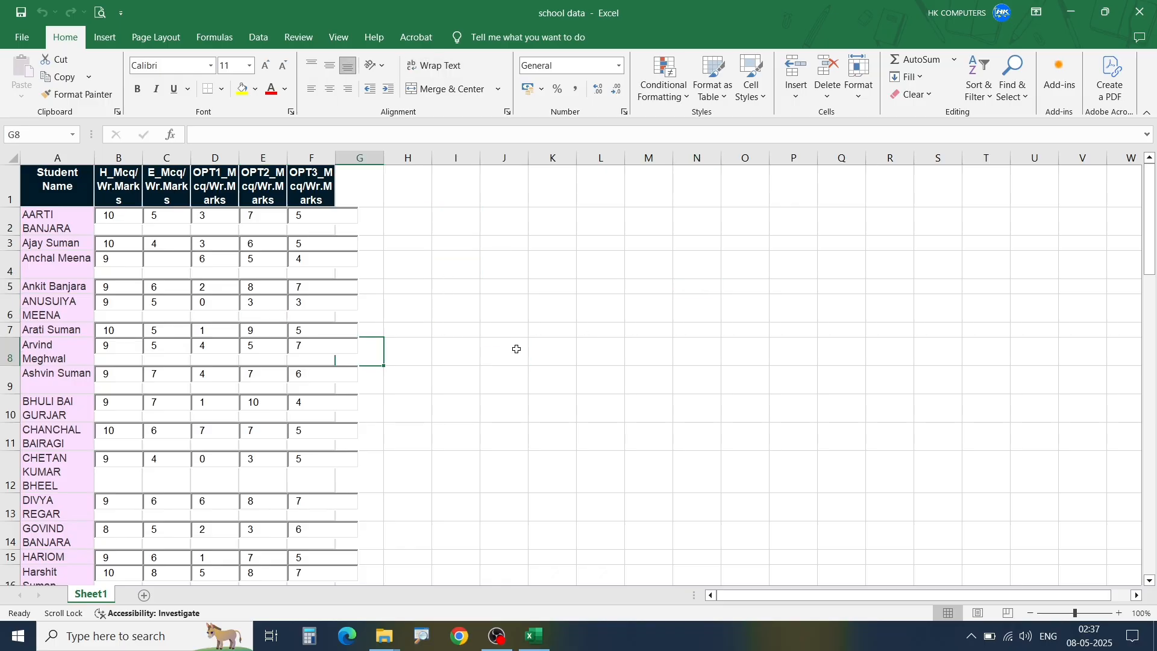
pyautogui.click(516, 347)
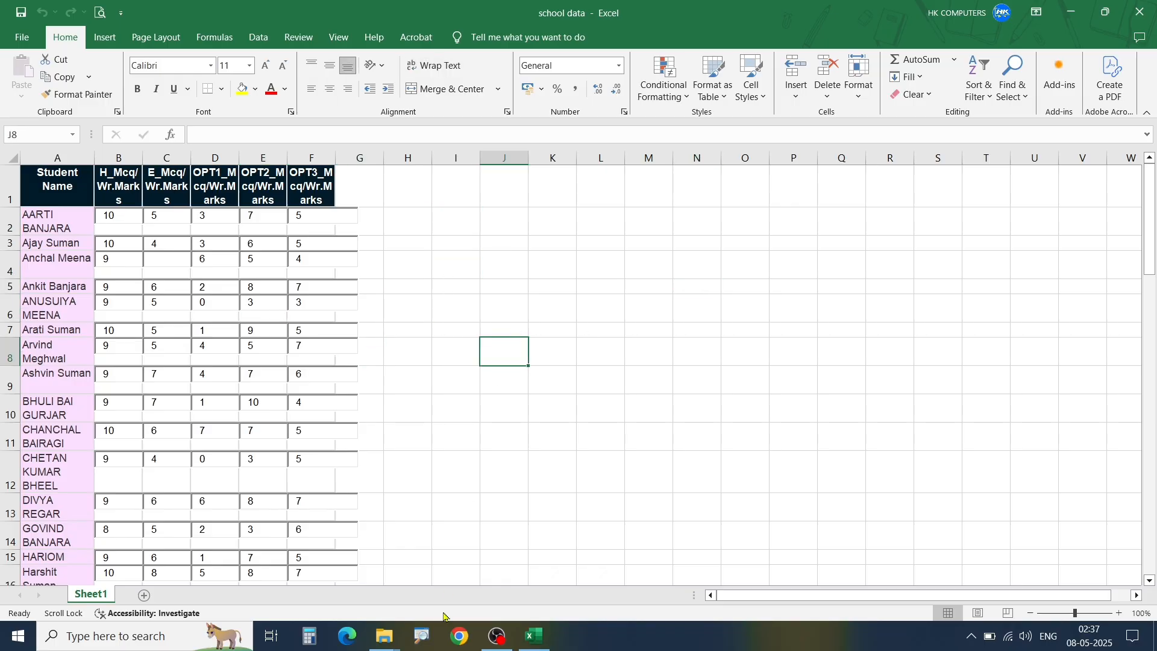
pyautogui.click(424, 636)
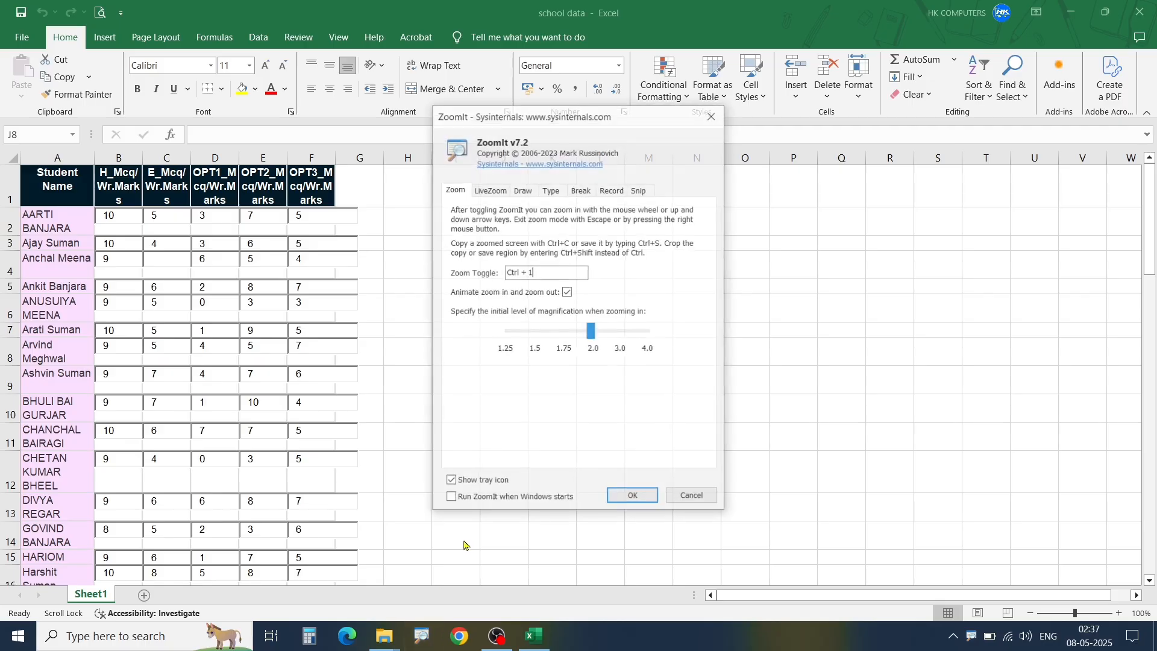
pyautogui.click(633, 499)
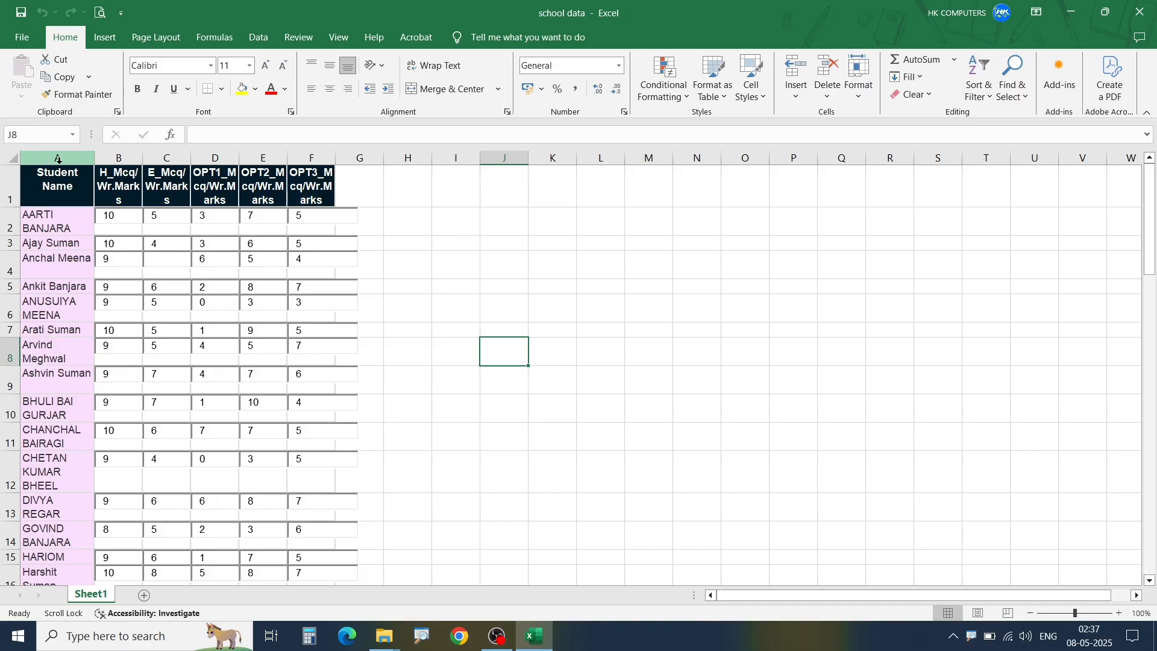
# Clear only the formatting from columns A to G, keeping the student names and marks
pyautogui.moveTo(58, 159); pyautogui.dragTo(378, 156)
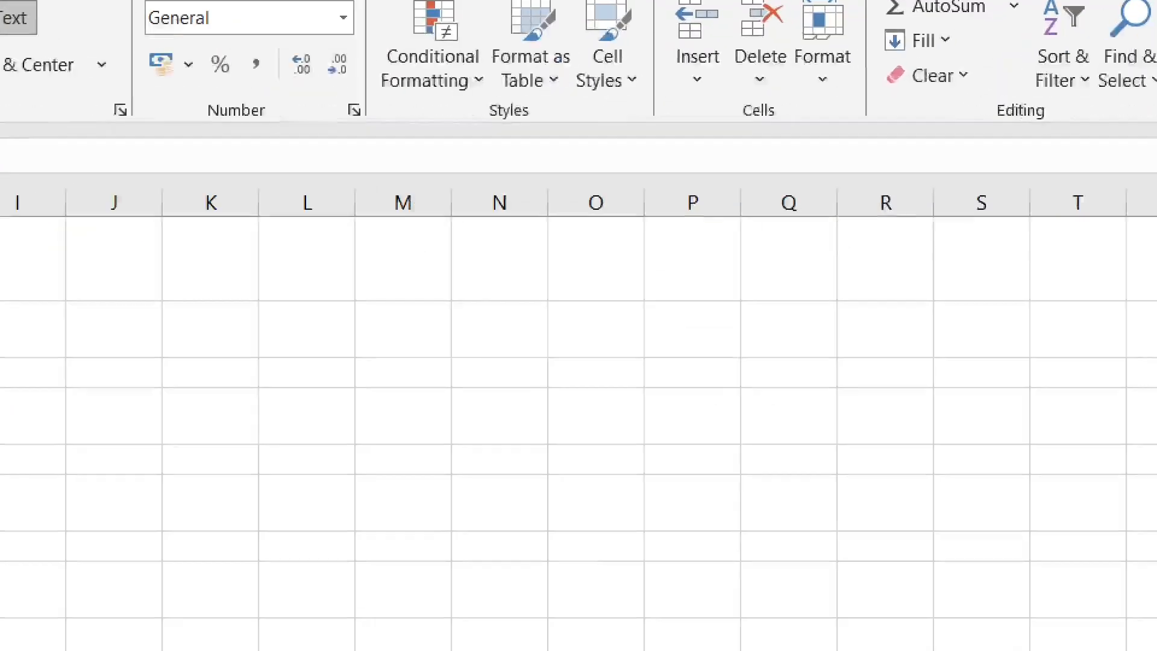
pyautogui.click(799, 91)
pyautogui.moveTo(796, 70); pyautogui.dragTo(924, 119)
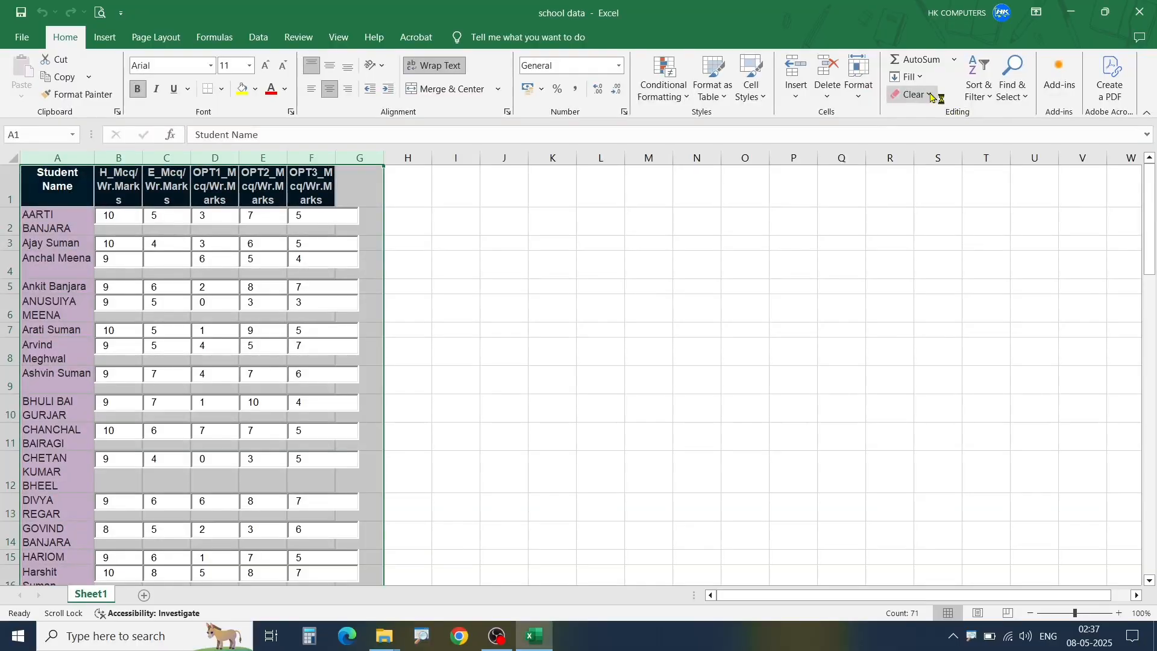
pyautogui.click(883, 91)
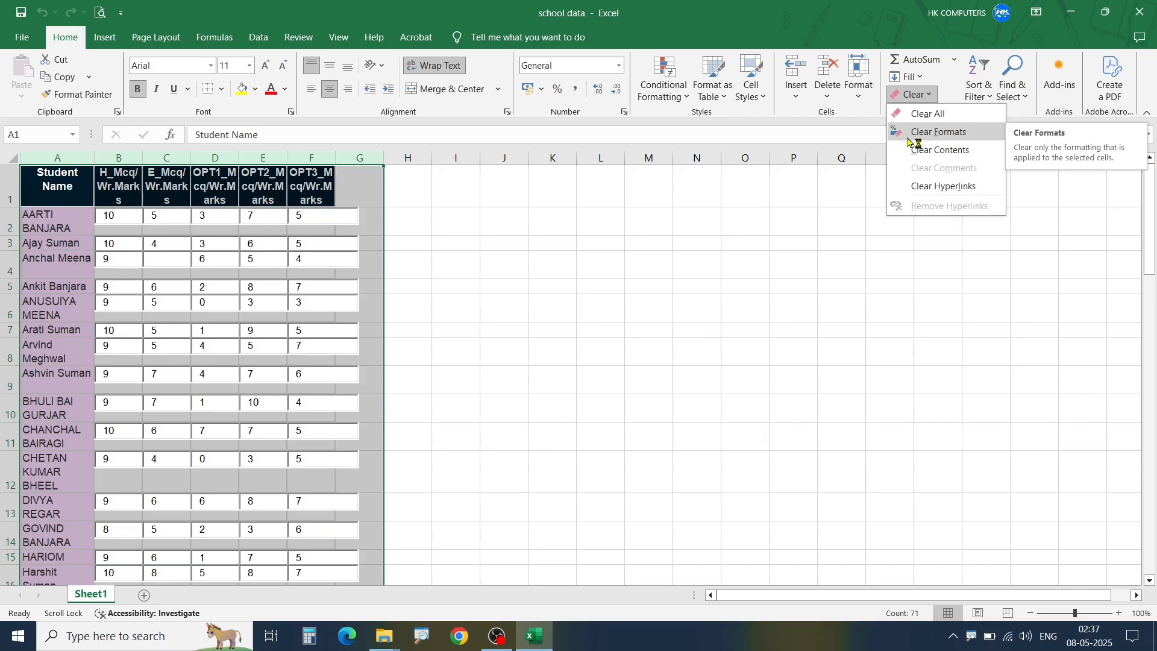
pyautogui.click(943, 133)
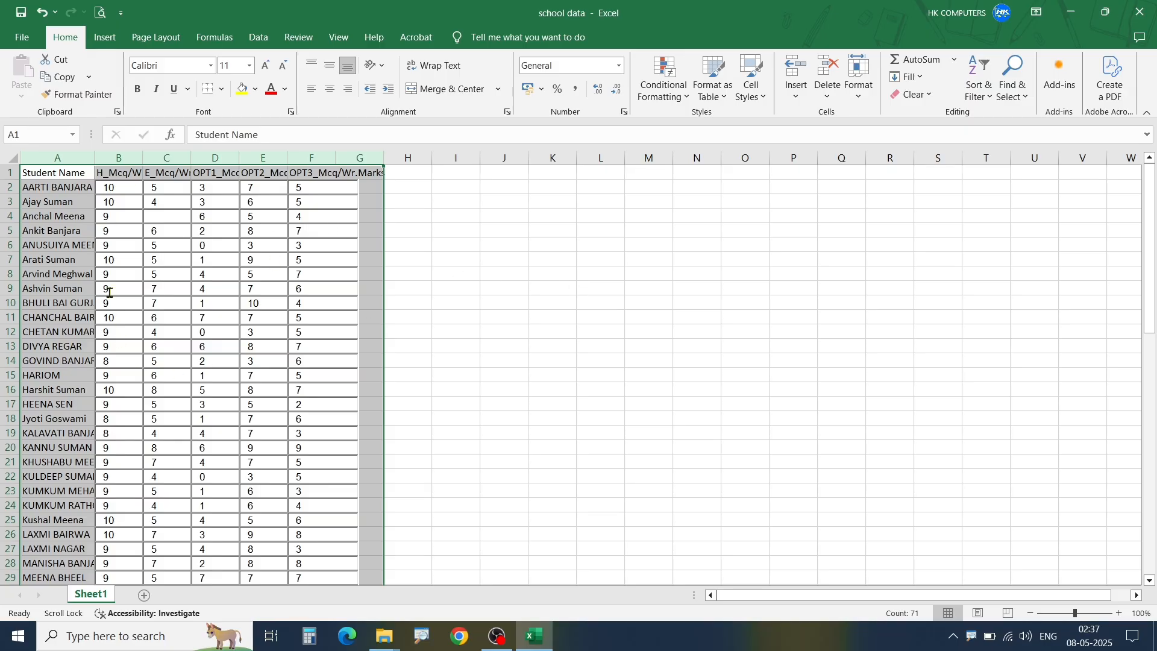
# Try auto-fitting the widths of columns A to G to their contents, and undo that width change
pyautogui.scroll(-7, 168, 434)
pyautogui.scroll(4, 168, 433)
pyautogui.scroll(-19, 181, 443)
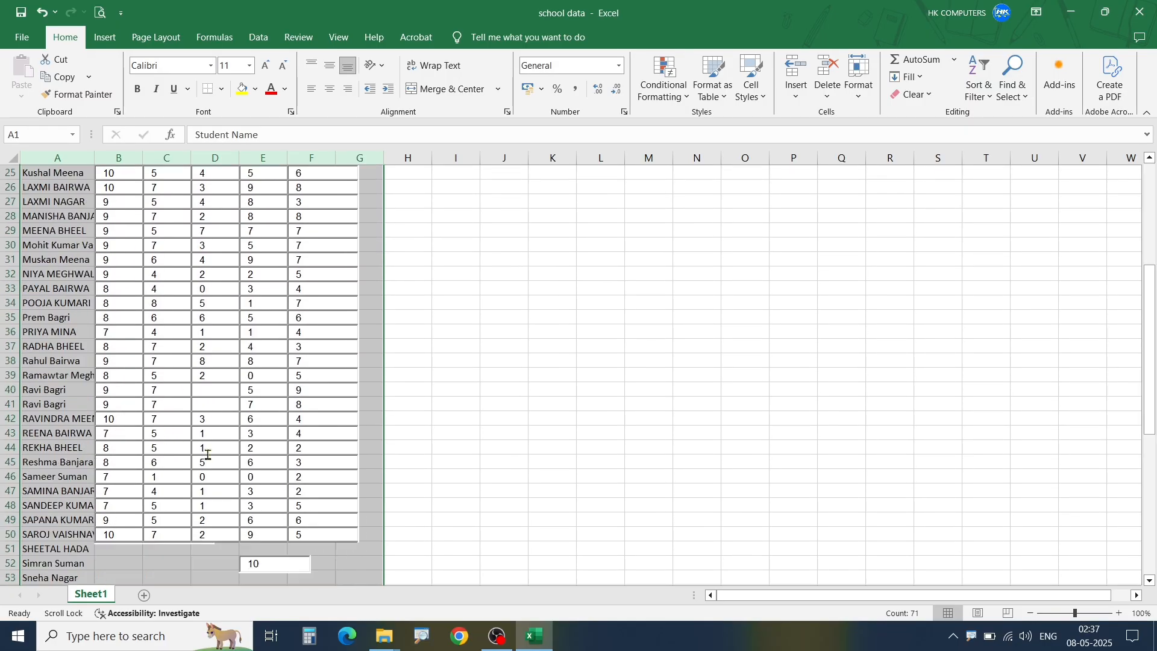
pyautogui.scroll(20, 207, 457)
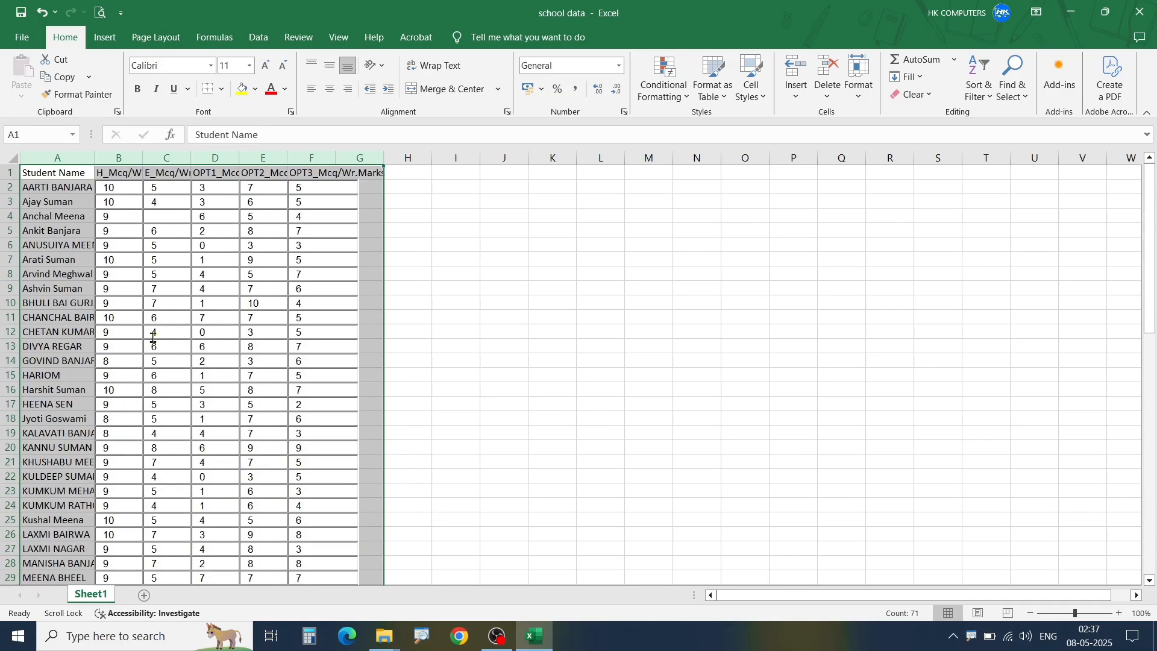
pyautogui.moveTo(54, 158); pyautogui.dragTo(358, 160)
pyautogui.doubleClick(335, 156)
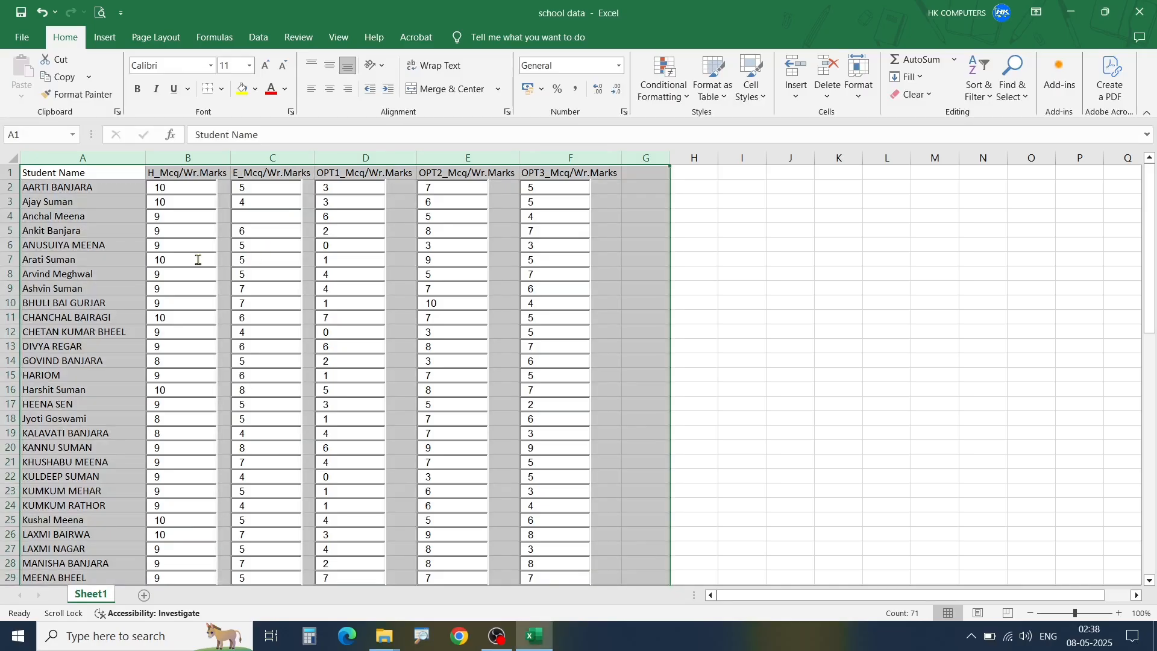
pyautogui.click(100, 246)
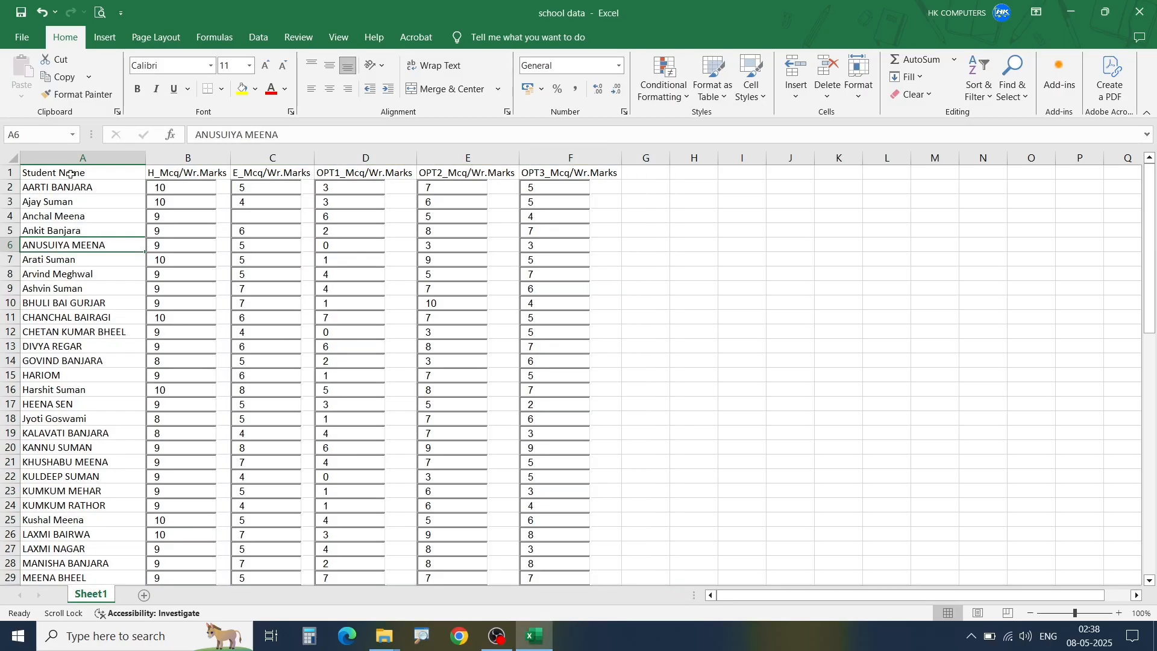
pyautogui.hotkey('ctrl', 'z')
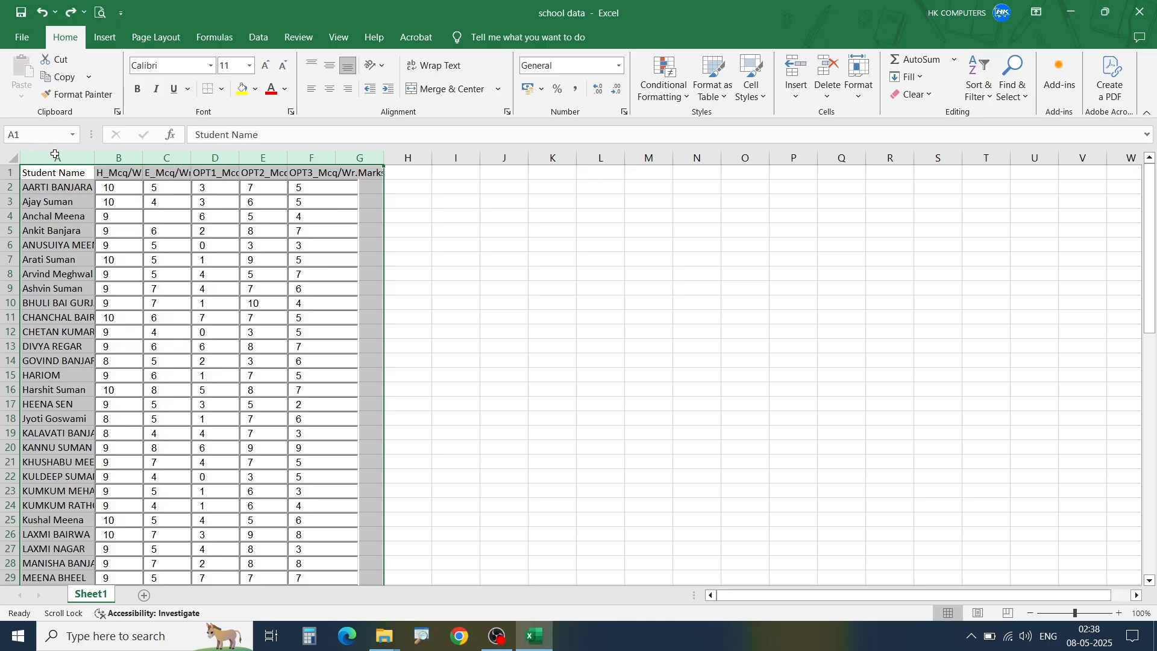
# Widen columns A to G to one equal width that fits the student names and the mark headings
pyautogui.moveTo(55, 155); pyautogui.dragTo(355, 153)
pyautogui.moveTo(286, 158); pyautogui.dragTo(342, 158)
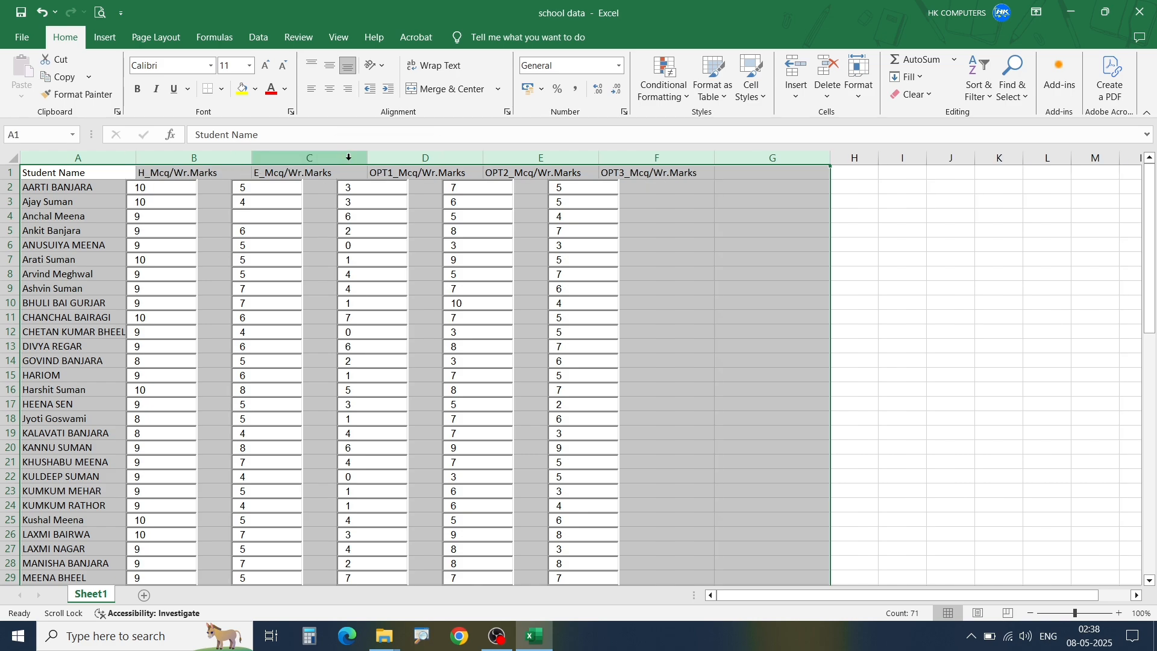
pyautogui.click(347, 157)
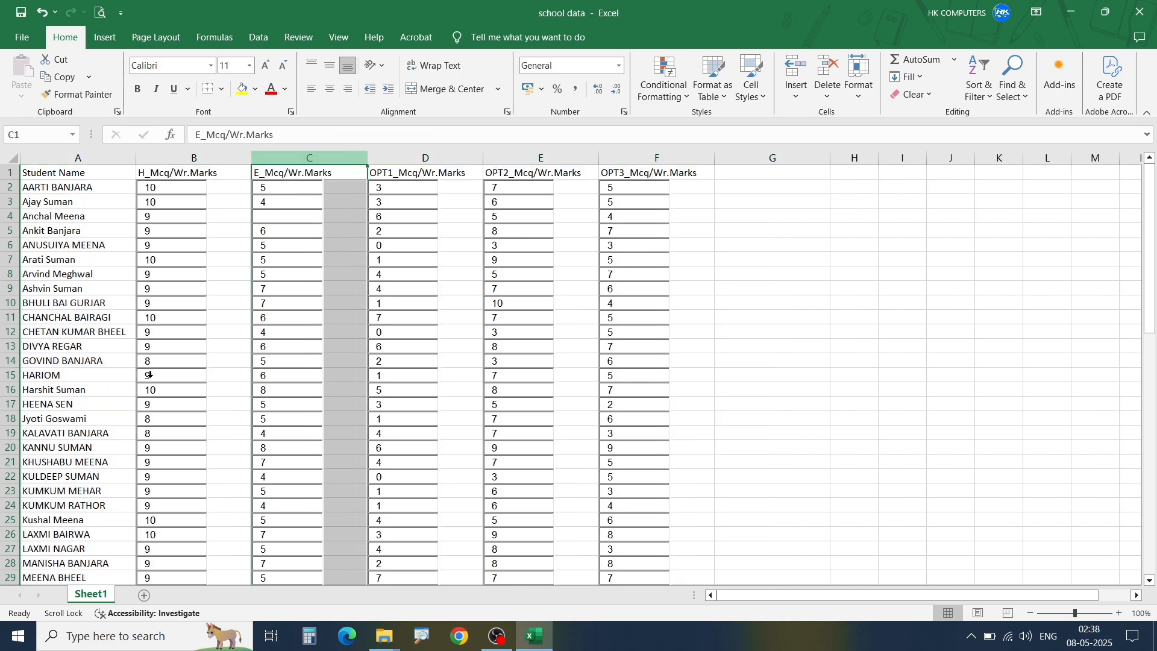
pyautogui.click(808, 418)
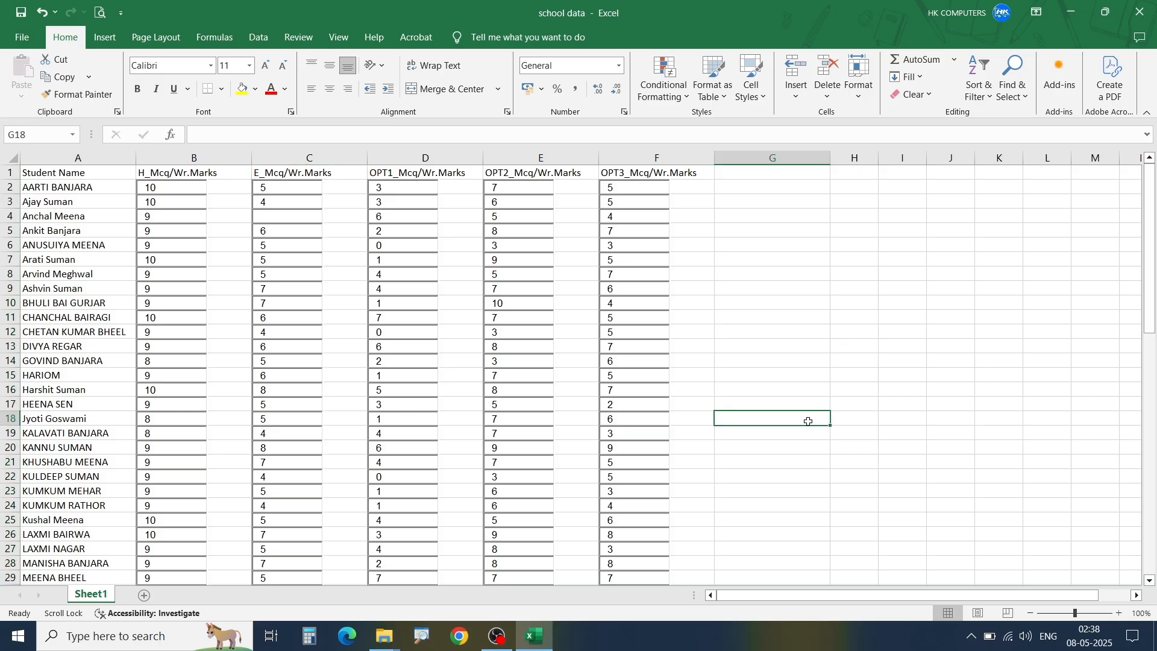
pyautogui.scroll(-5, 439, 370)
pyautogui.scroll(5, 410, 446)
# Apply All Borders to the whole student marks table in columns A to F
pyautogui.click(344, 341)
pyautogui.hotkey('ctrl', 'a')
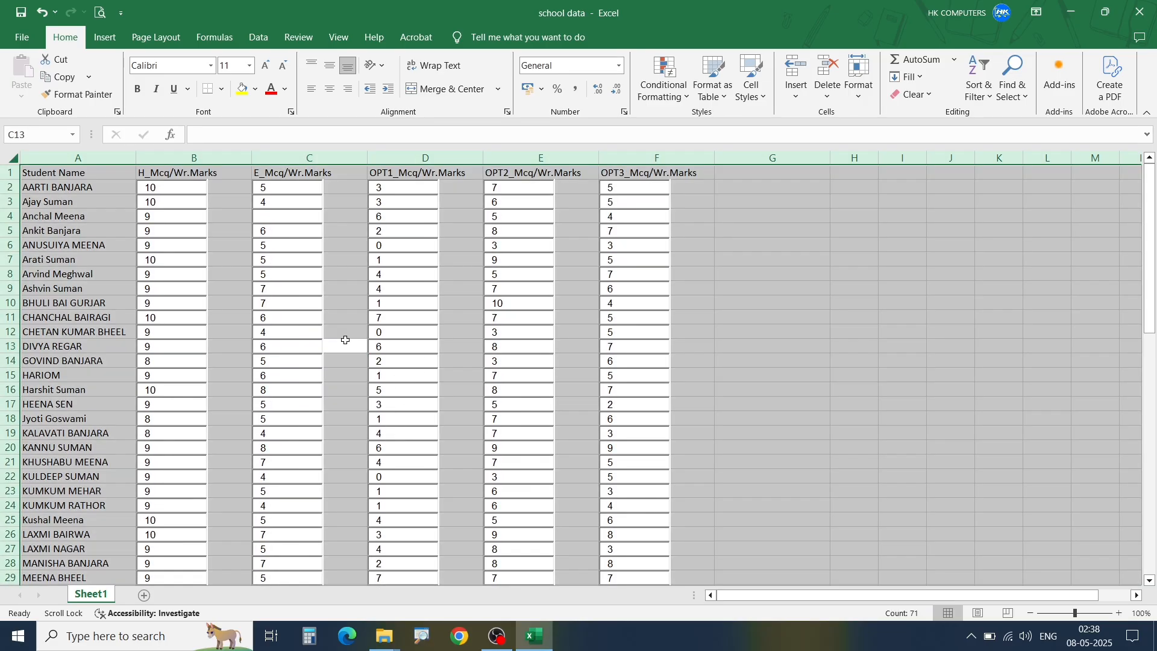
pyautogui.click(345, 340)
pyautogui.click(69, 334)
pyautogui.hotkey('ctrl', 'a')
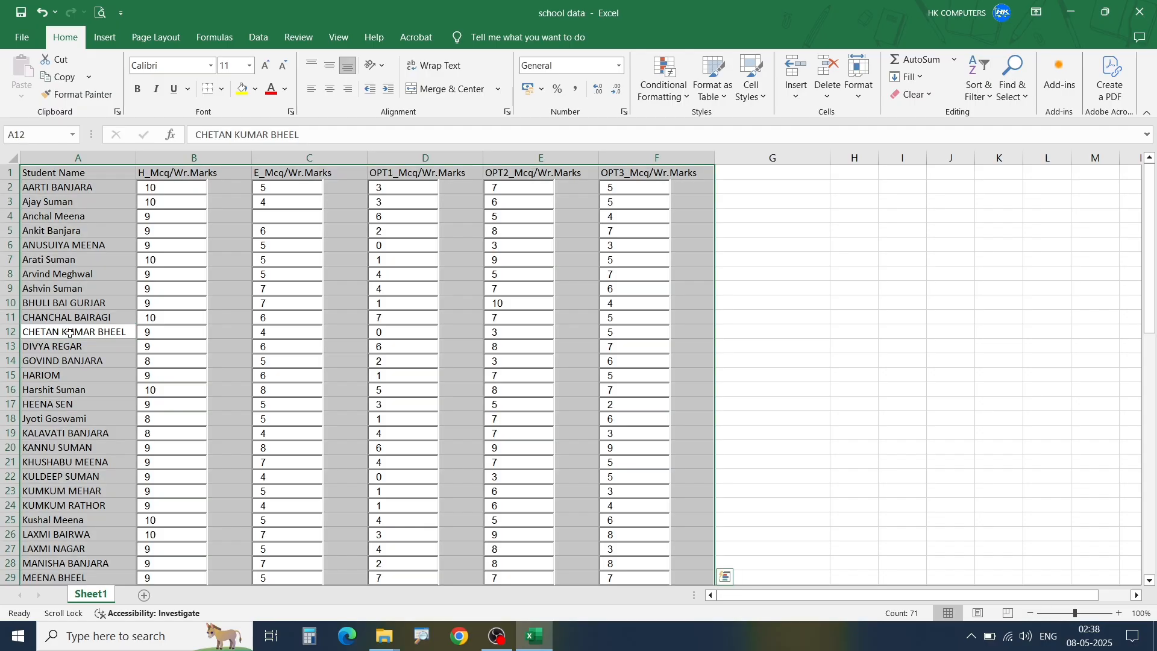
pyautogui.click(221, 89)
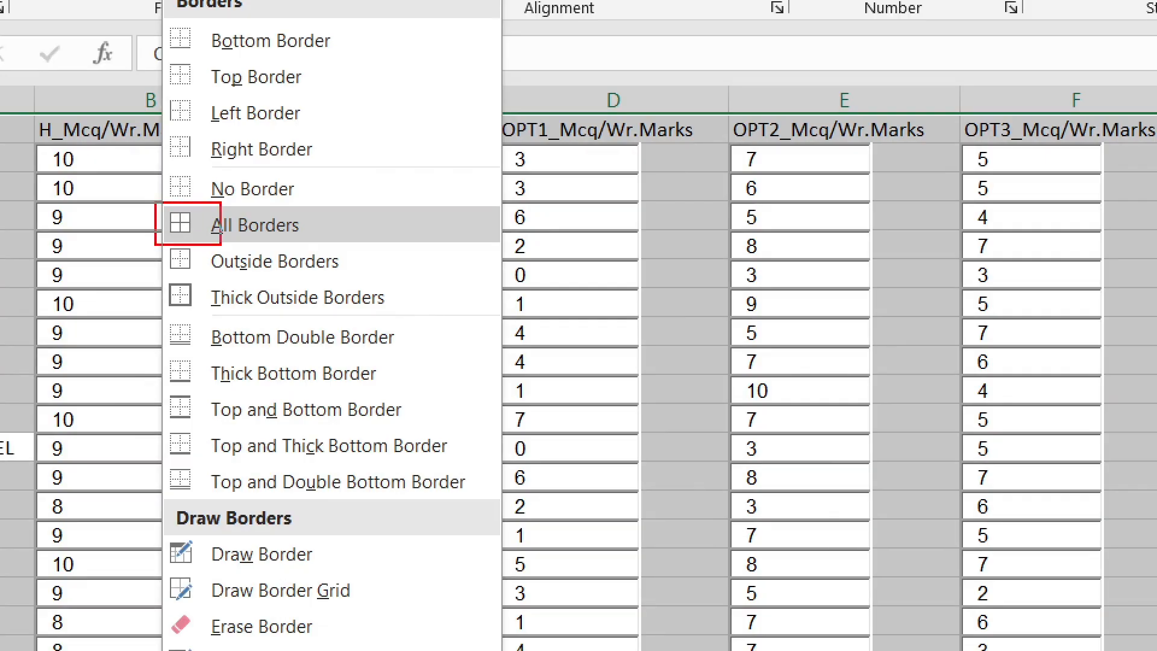
pyautogui.click(211, 225)
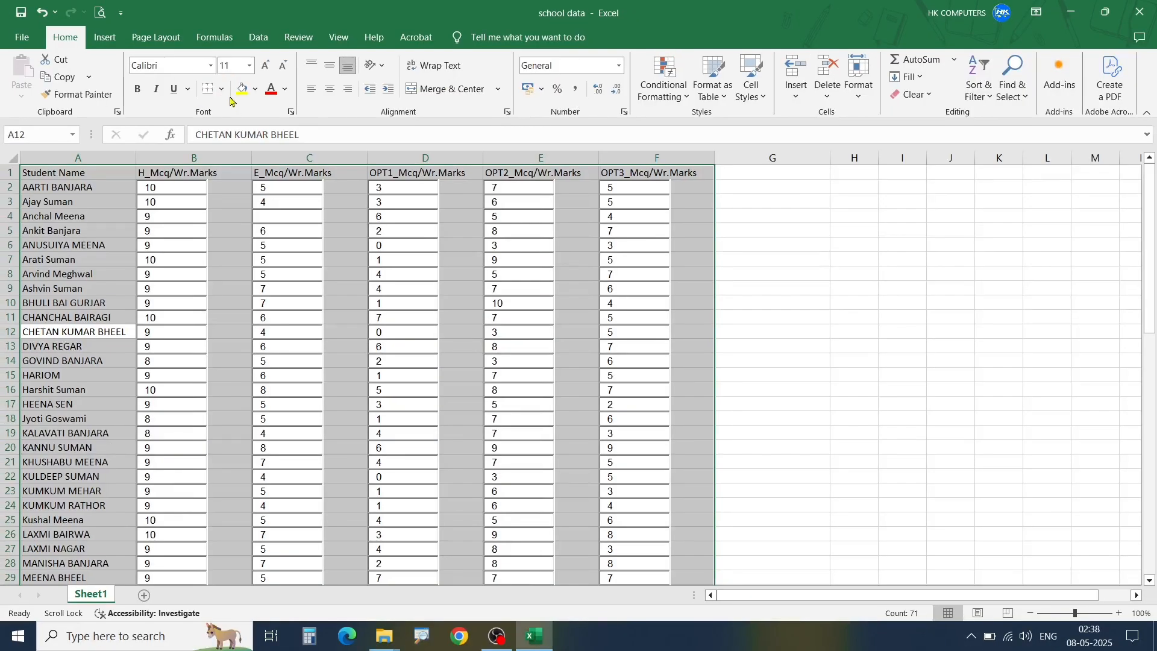
pyautogui.click(221, 89)
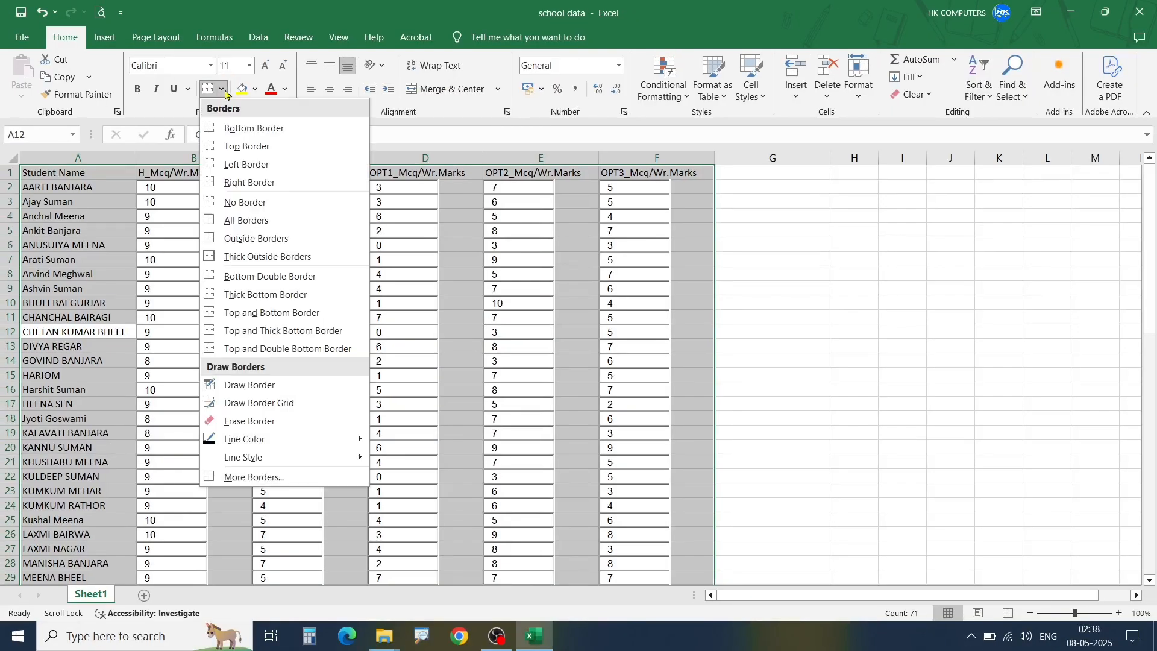
pyautogui.click(251, 221)
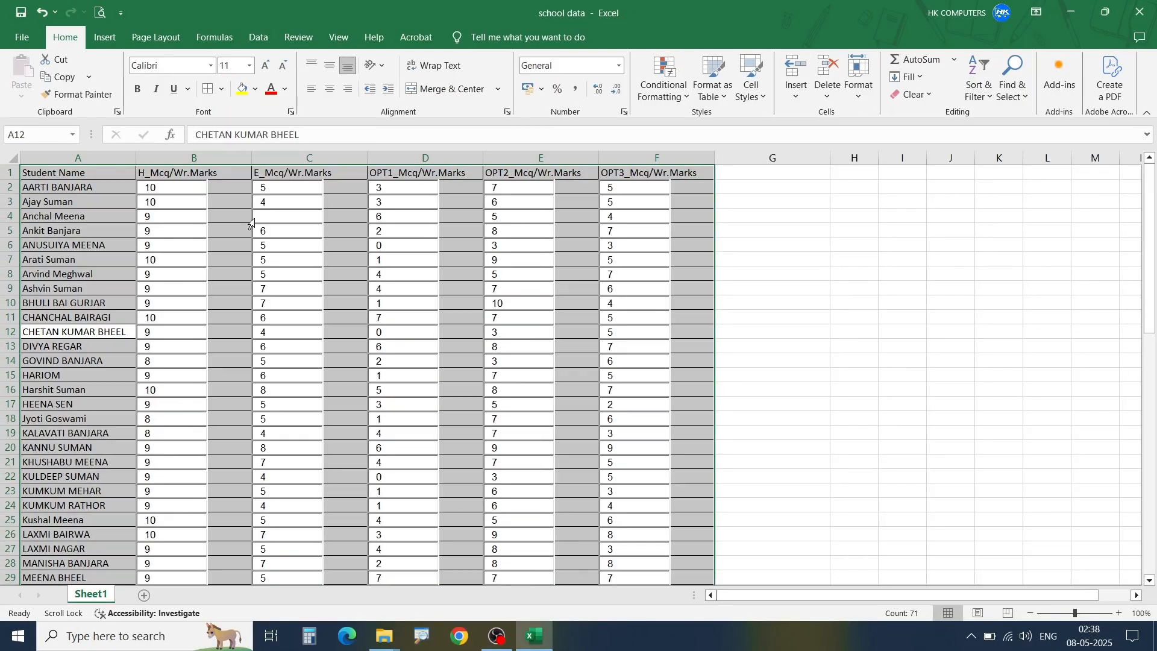
pyautogui.scroll(-12, 400, 364)
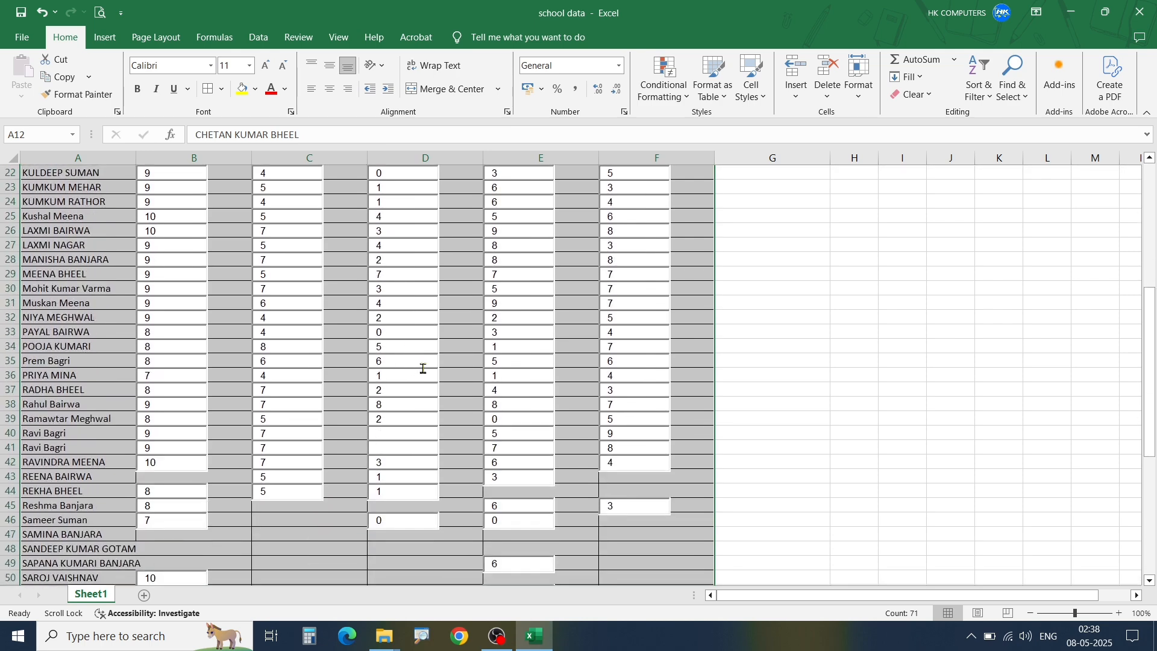
pyautogui.scroll(12, 466, 364)
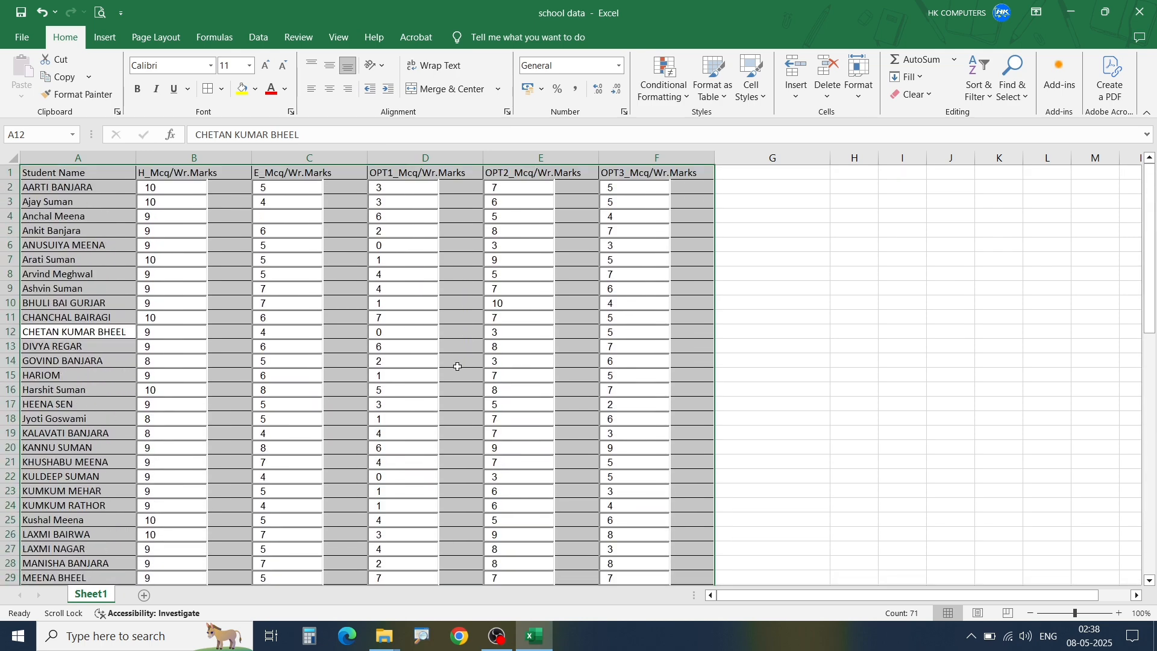
pyautogui.click(752, 392)
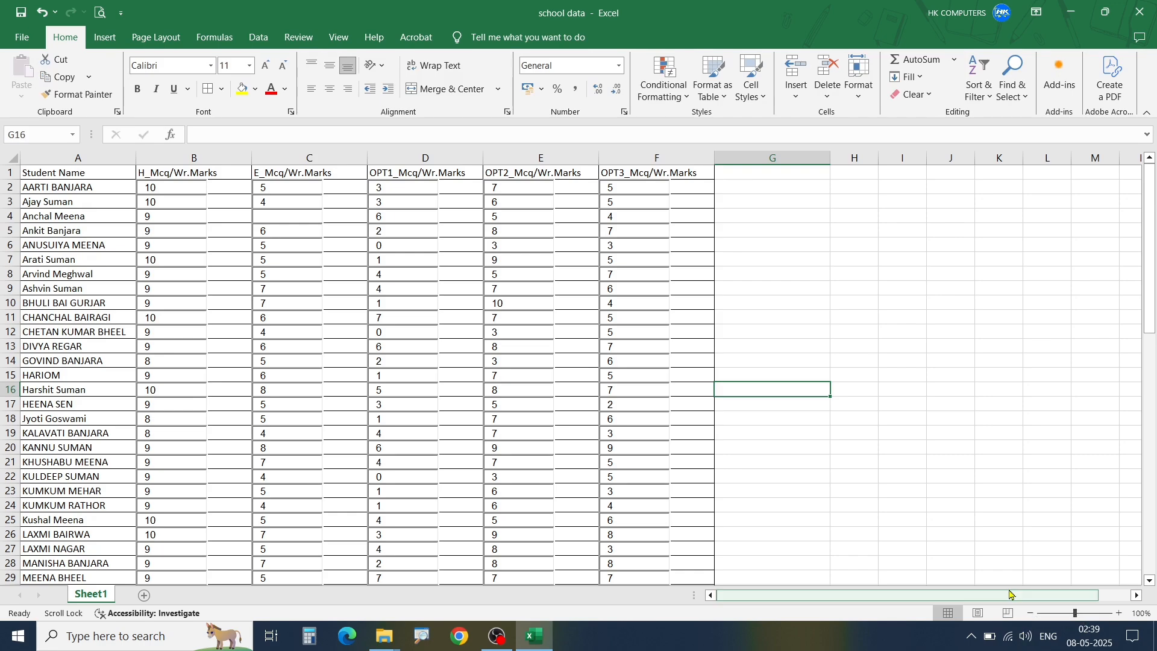
# Show the sheet in Page Break Preview and enlarge the area around the vertical page break between columns D and E
pyautogui.click(1009, 614)
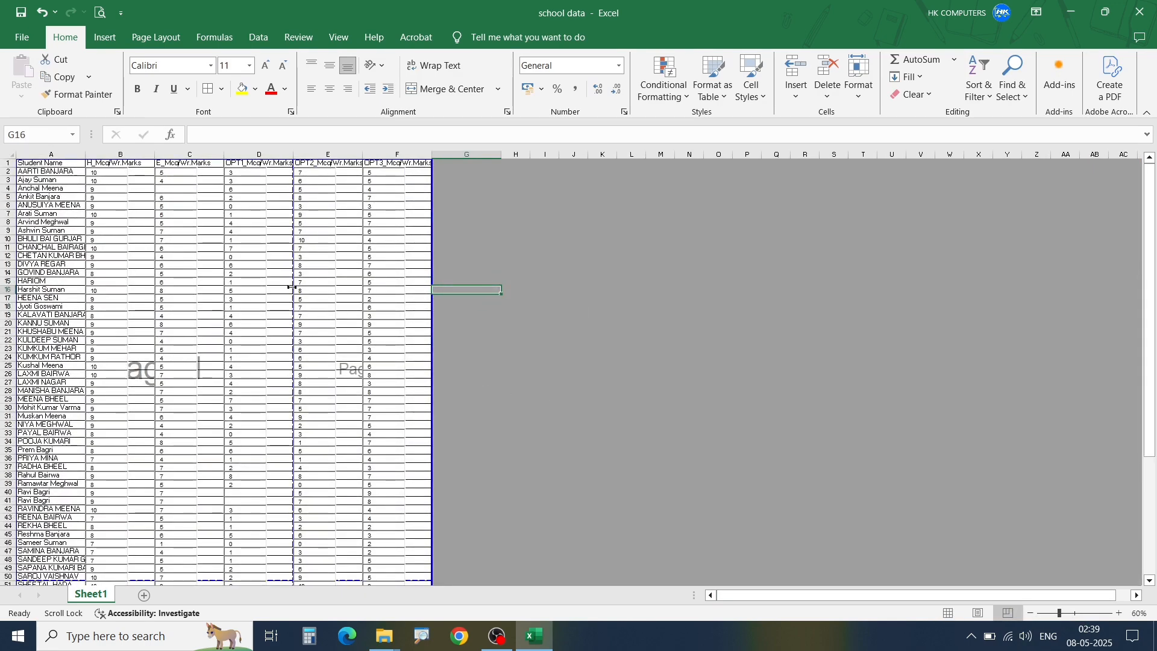
pyautogui.scroll(9, 292, 287)
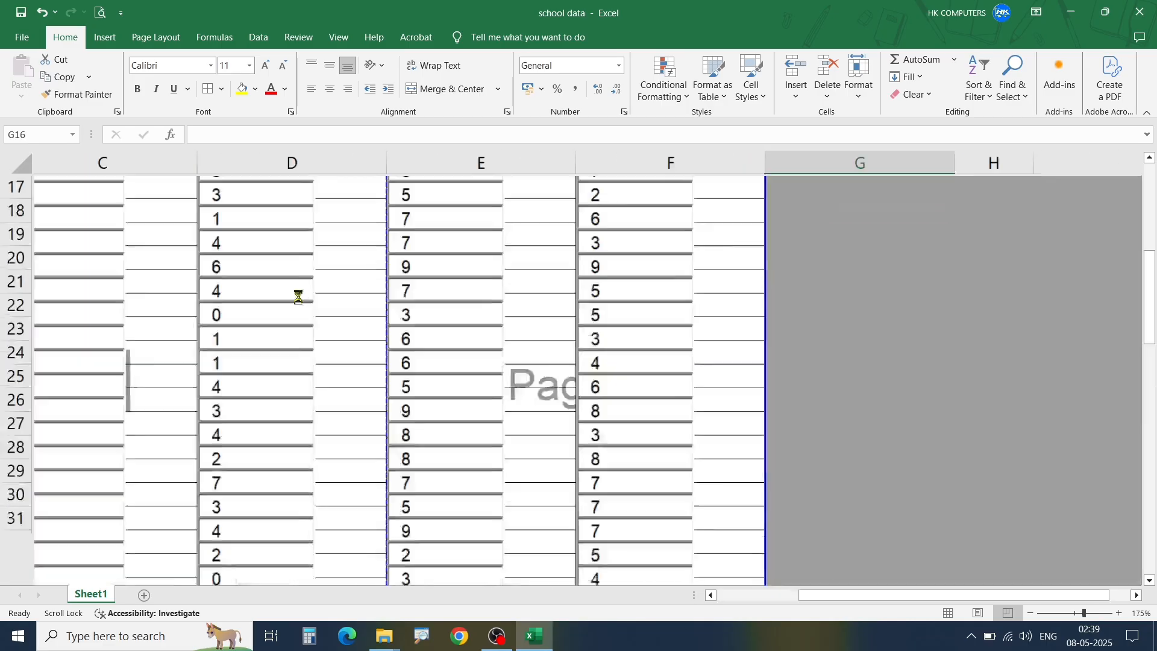
pyautogui.scroll(-3, 517, 387)
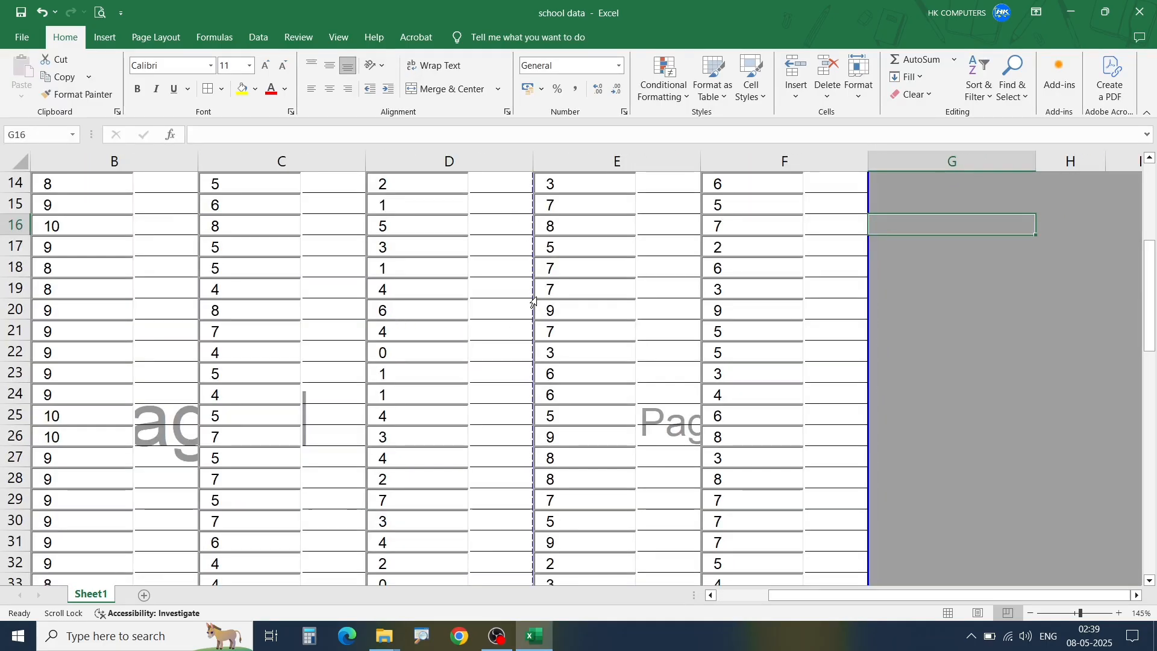
pyautogui.doubleClick(534, 350)
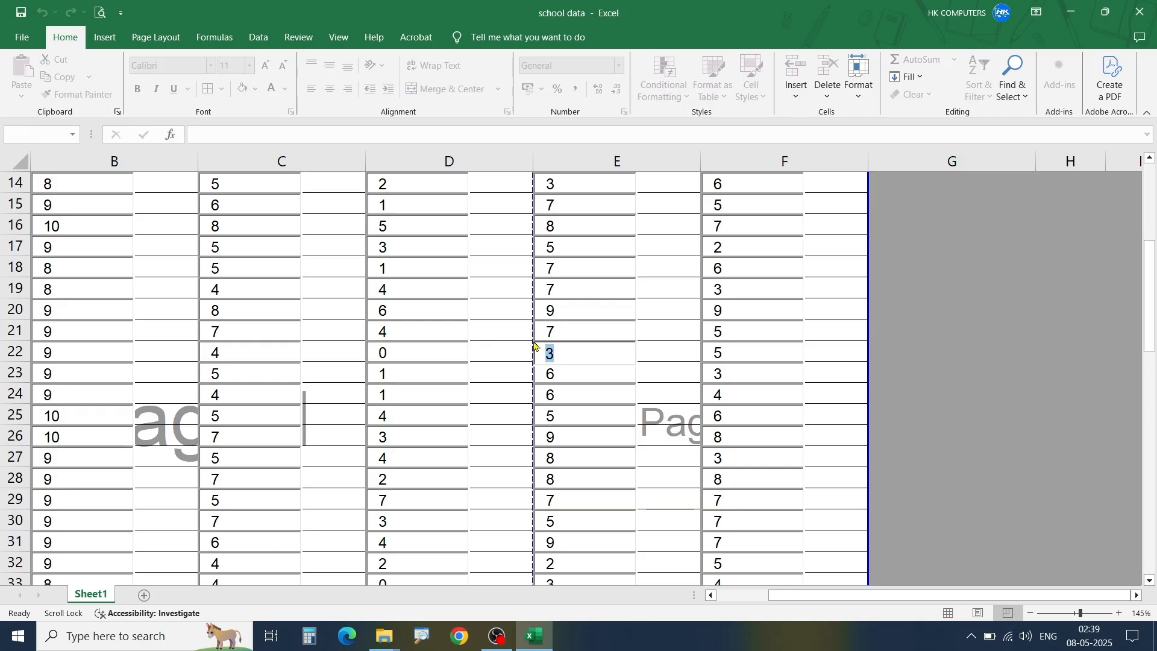
pyautogui.click(515, 353)
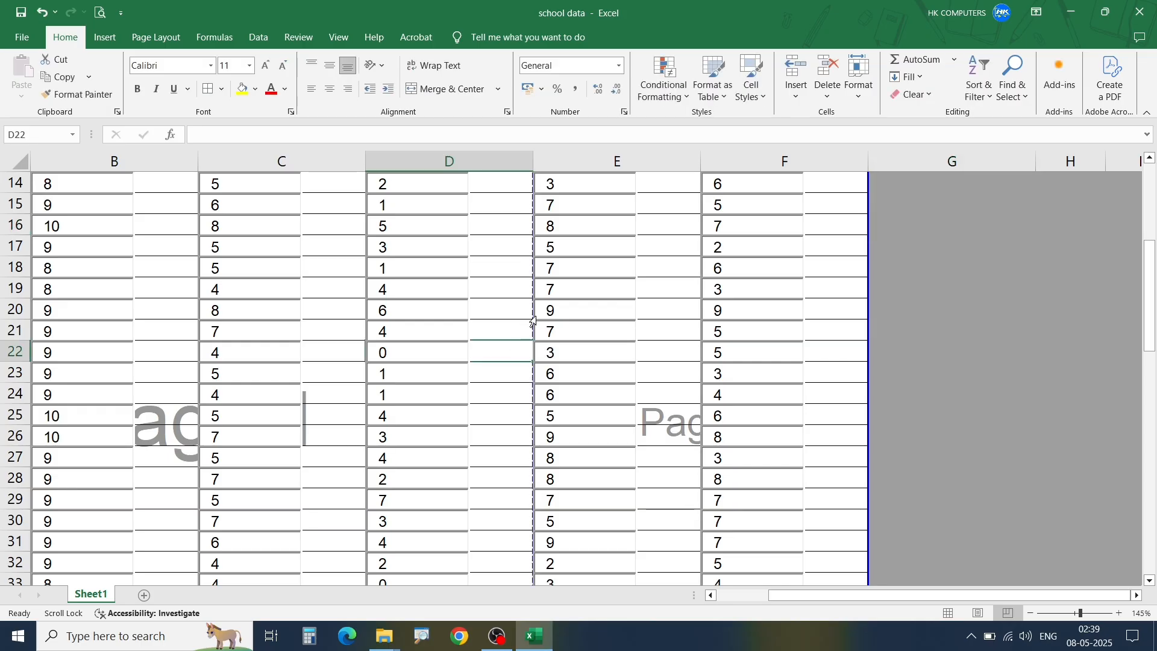
# Move the vertical page break between columns D and E to the outer edge of column F, keeping all mark columns on one page
pyautogui.scroll(1, 534, 315)
pyautogui.scroll(4, 534, 314)
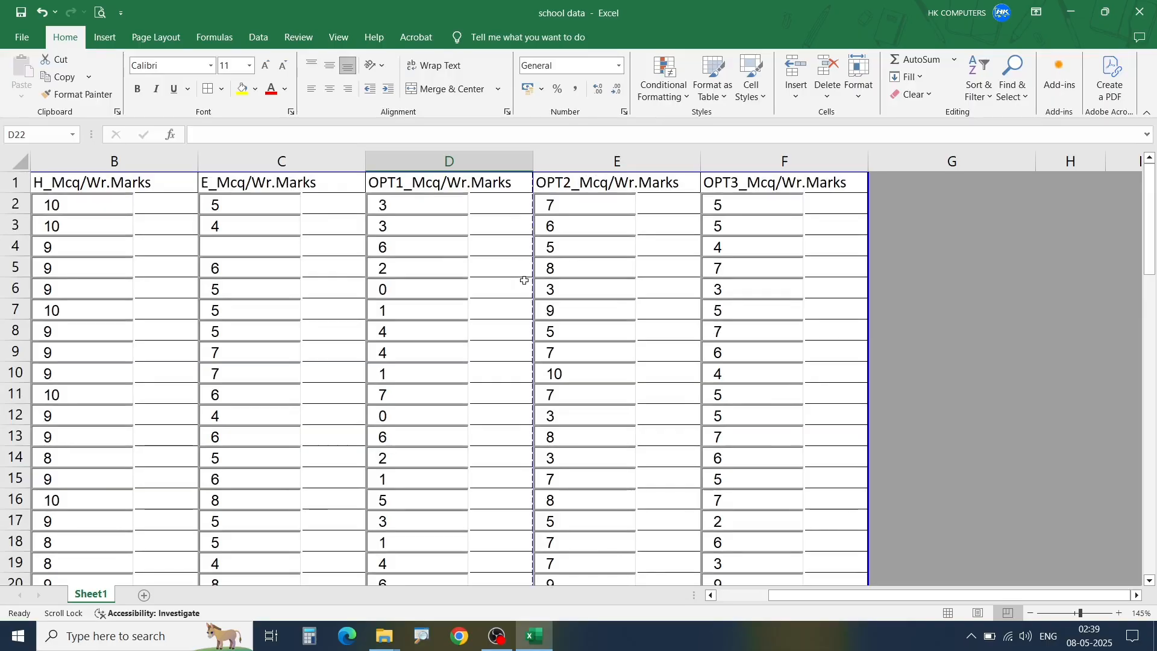
pyautogui.scroll(-10, 500, 403)
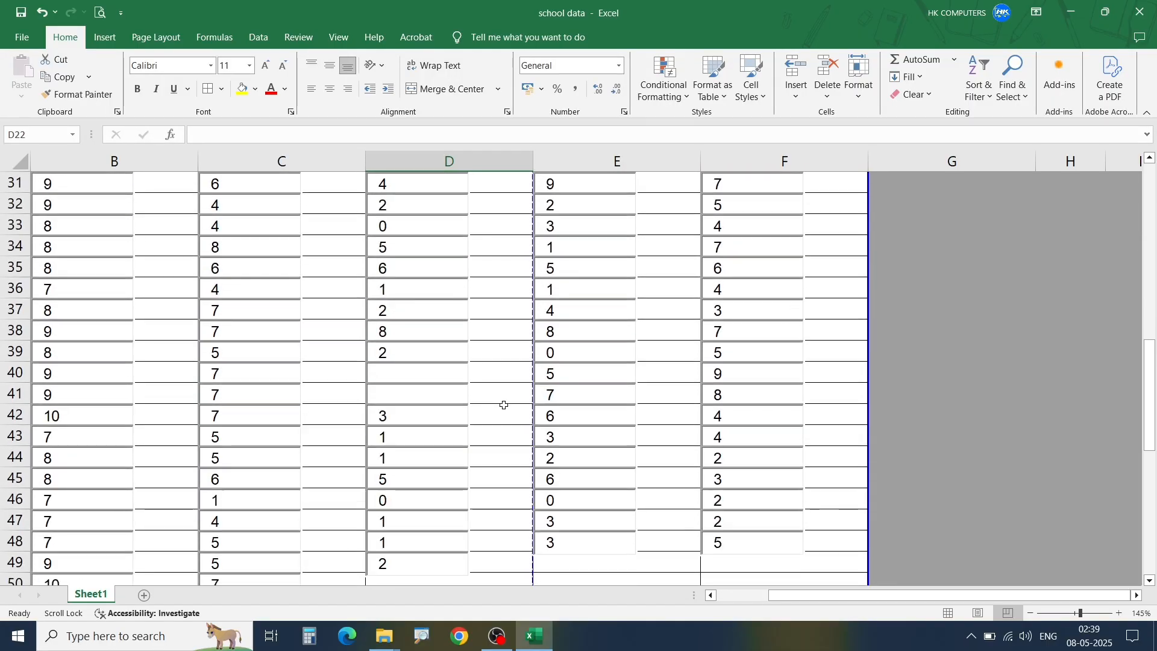
pyautogui.scroll(5, 504, 404)
pyautogui.scroll(1, 504, 405)
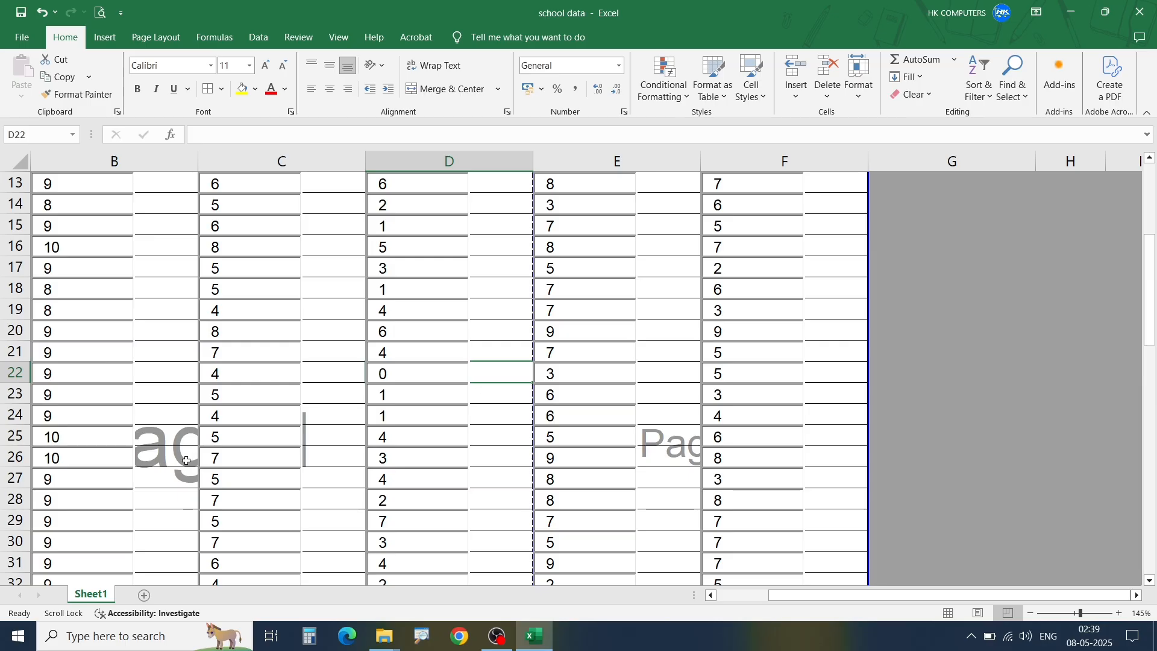
pyautogui.scroll(-4, 651, 457)
pyautogui.scroll(-1, 651, 470)
pyautogui.scroll(9, 646, 469)
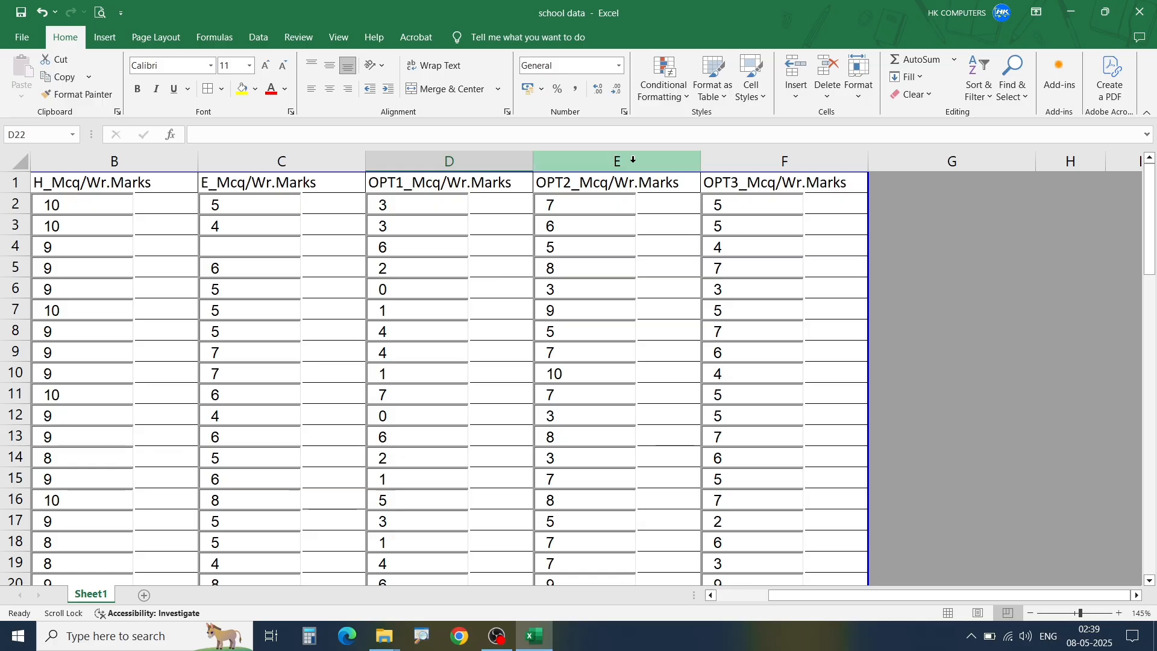
pyautogui.click(849, 241)
pyautogui.click(891, 268)
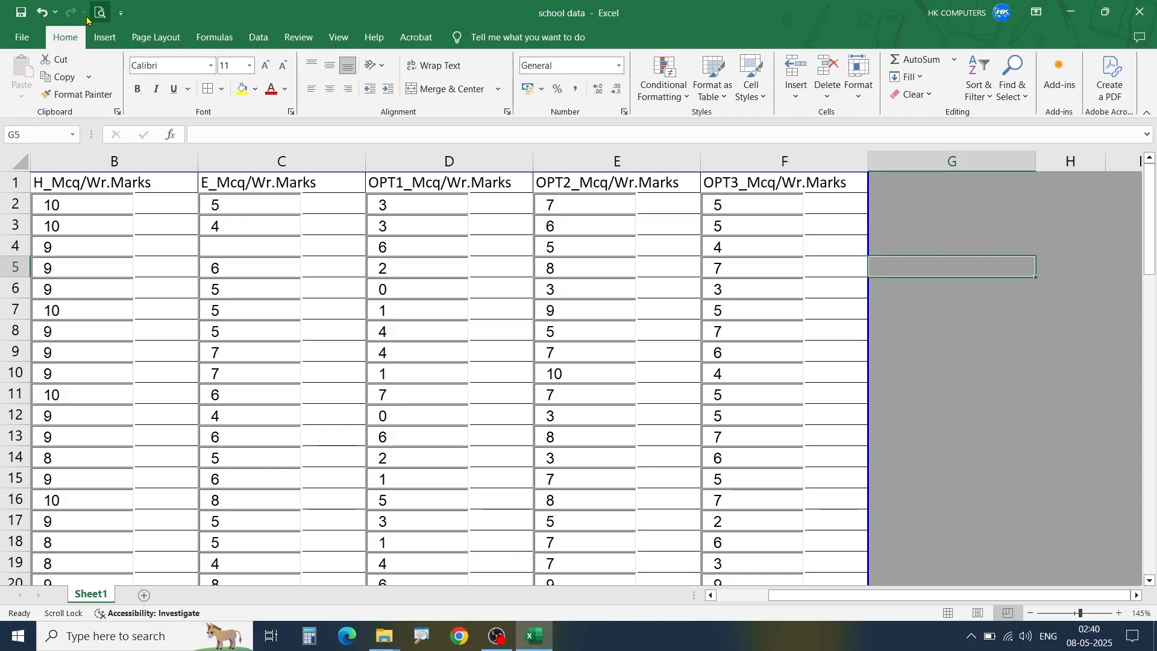
# Check the print preview of the student marks sheet, and return to the worksheet
pyautogui.click(122, 12)
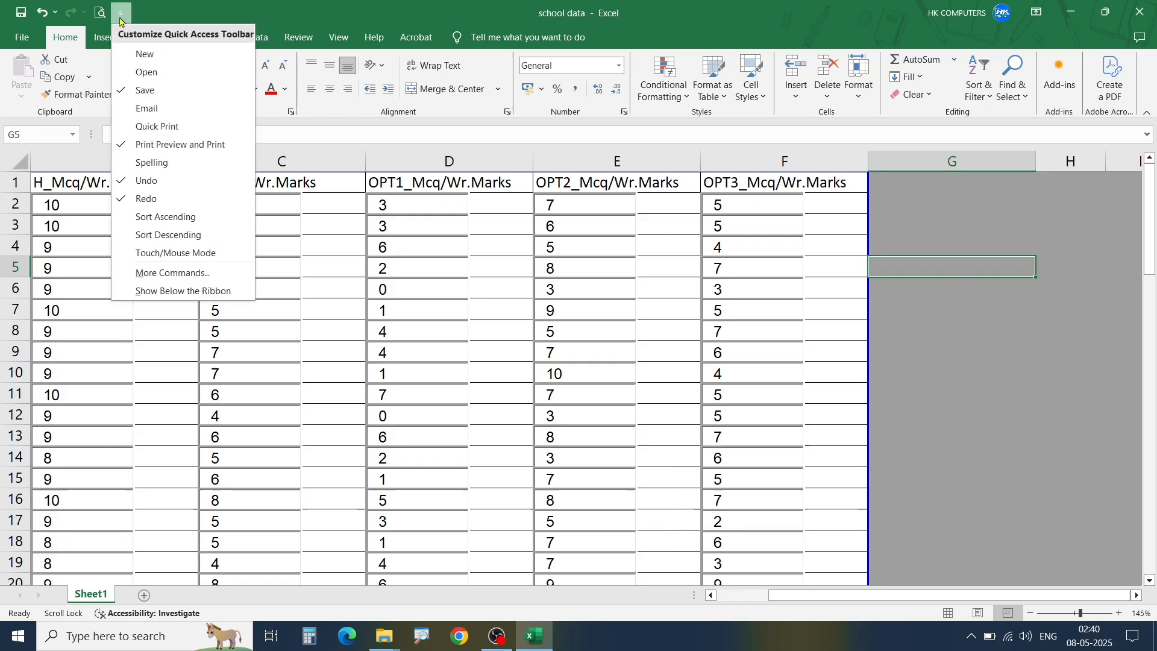
pyautogui.click(242, 13)
pyautogui.click(22, 37)
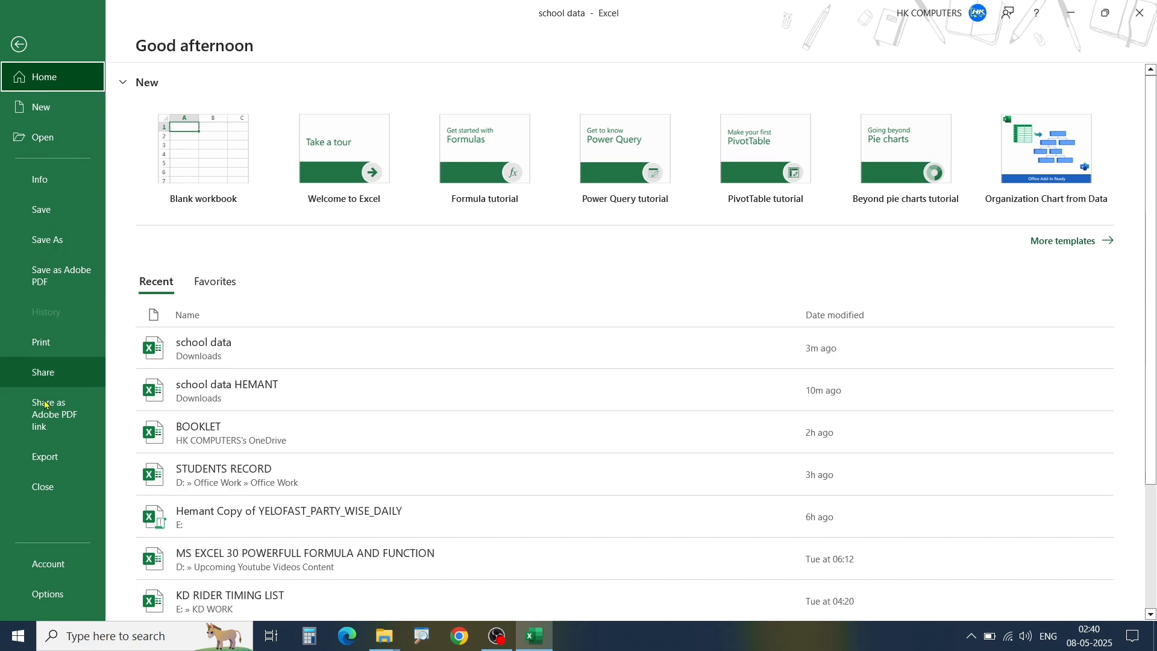
pyautogui.click(49, 347)
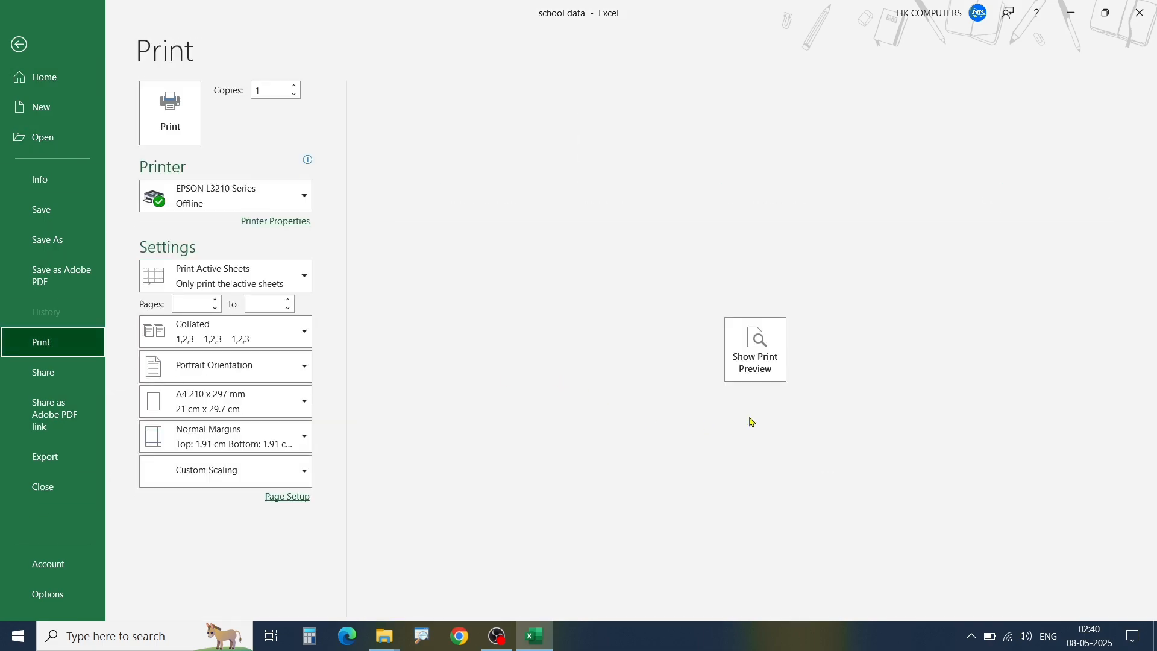
pyautogui.click(763, 363)
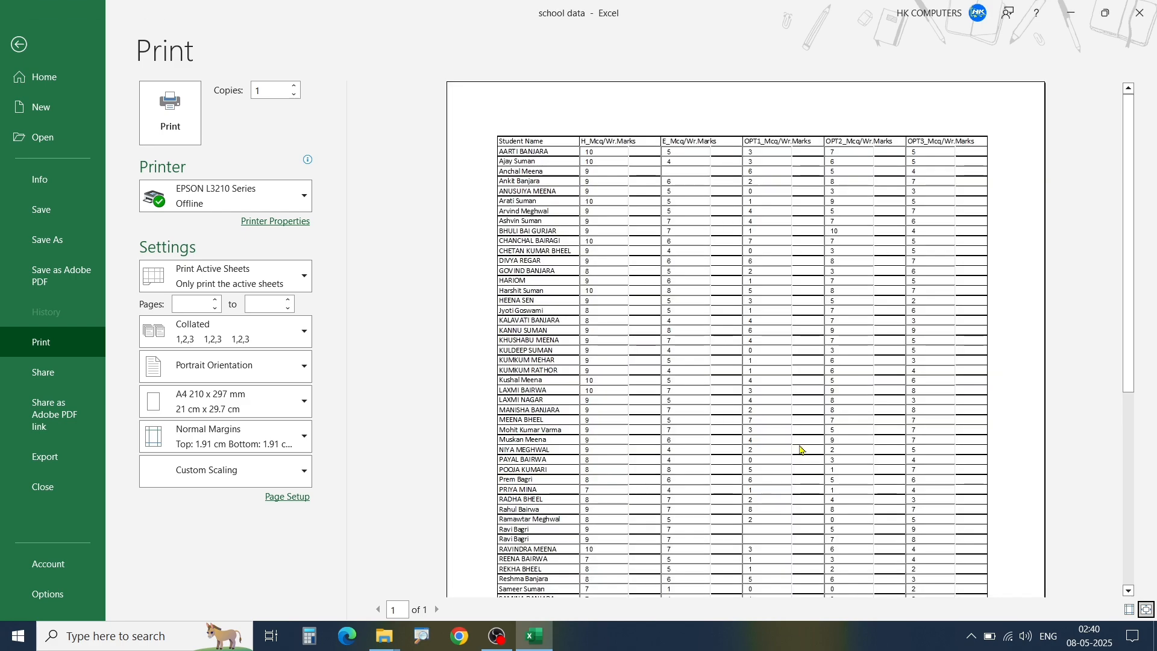
pyautogui.click(20, 43)
pyautogui.click(21, 39)
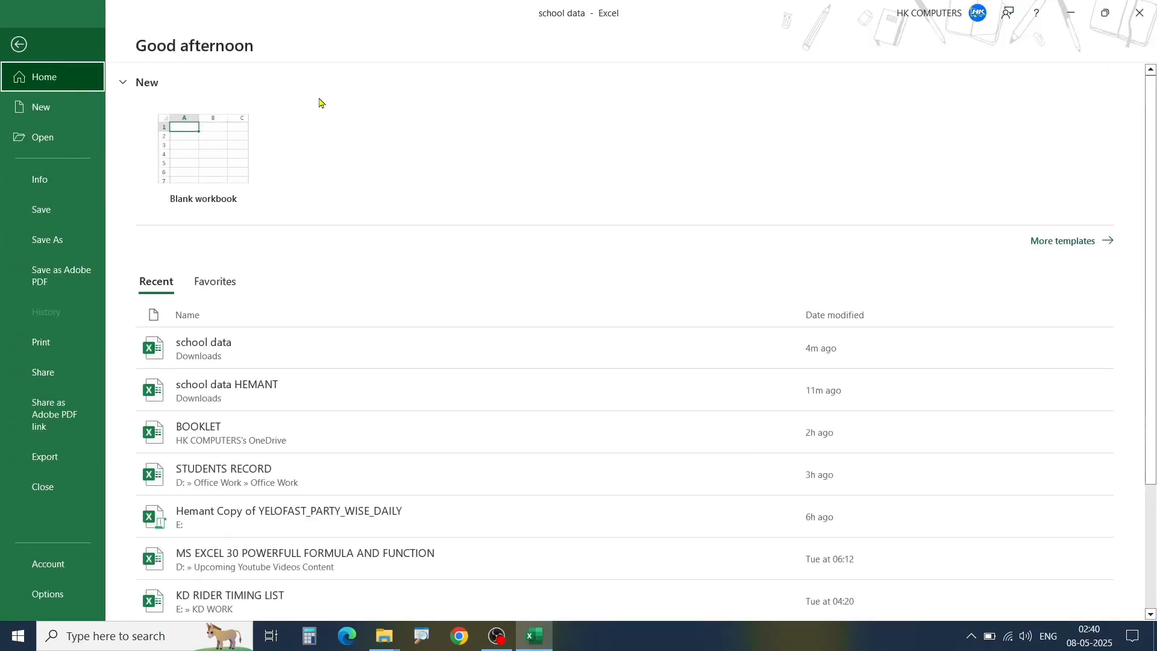
pyautogui.click(19, 44)
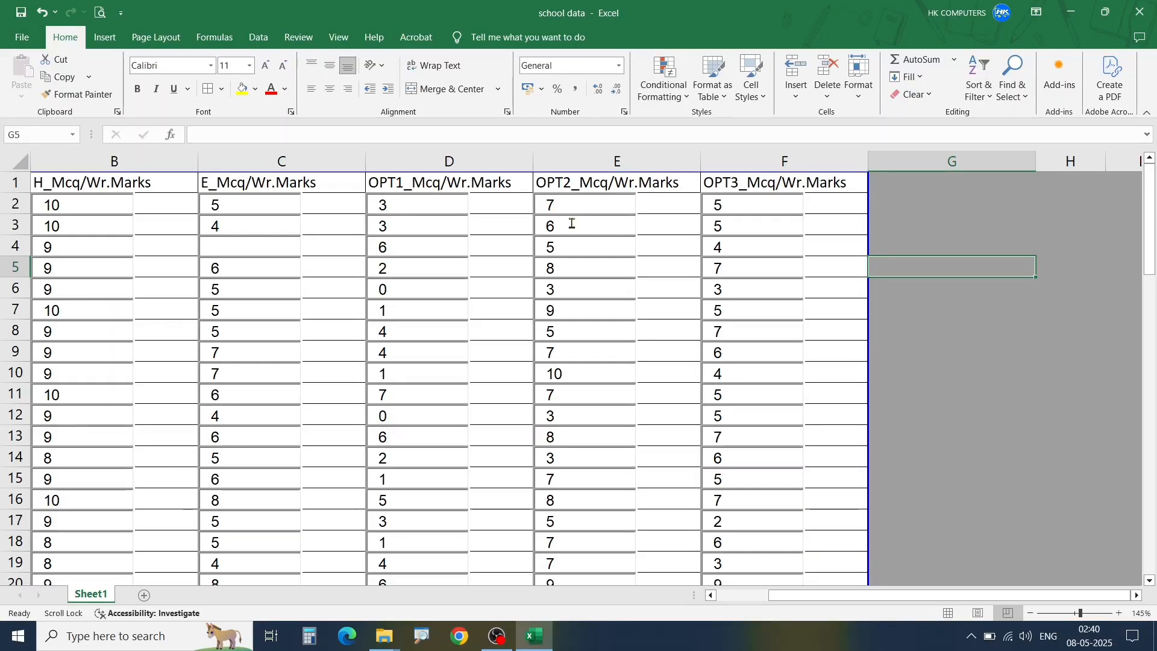
# Start saving a copy of the workbook under the name school data with PDF as the file type
pyautogui.press('F12')
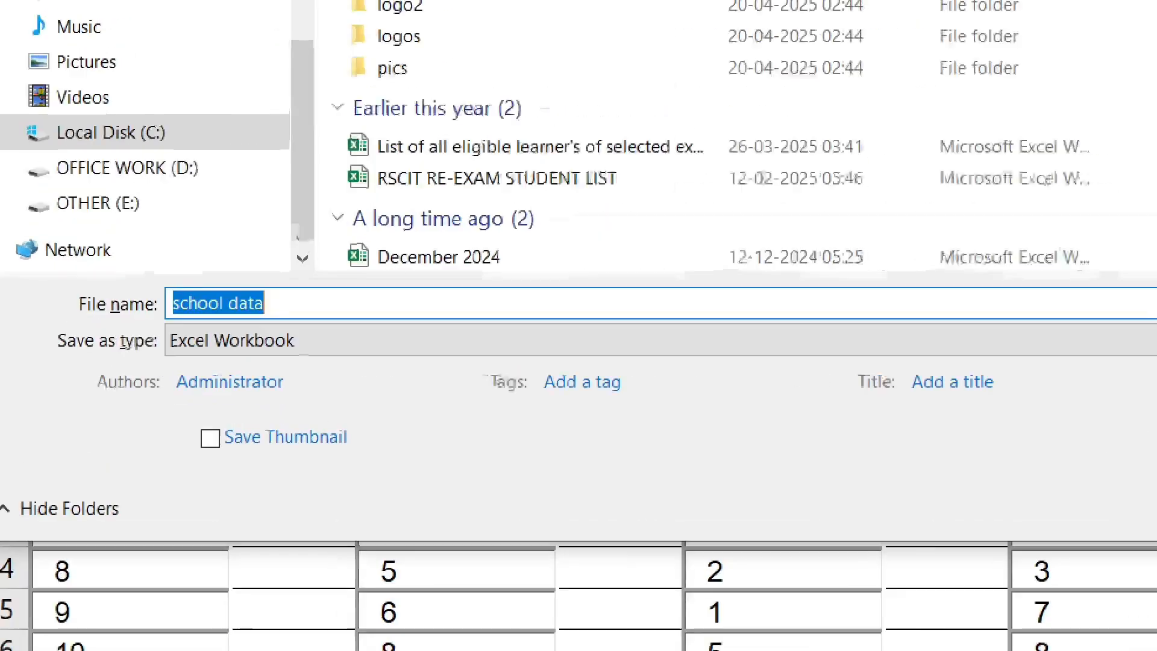
pyautogui.moveTo(36, 320)
pyautogui.mouseDown()
pyautogui.moveTo(240, 387)
pyautogui.moveTo(600, 362)
pyautogui.mouseUp()
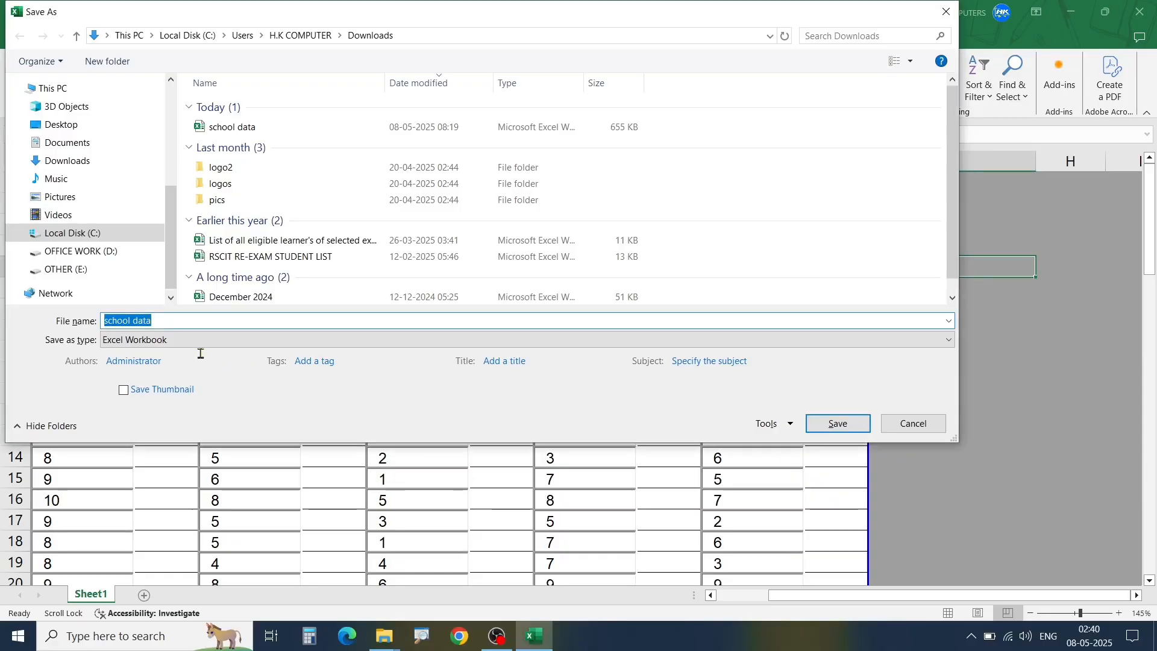
pyautogui.click(177, 340)
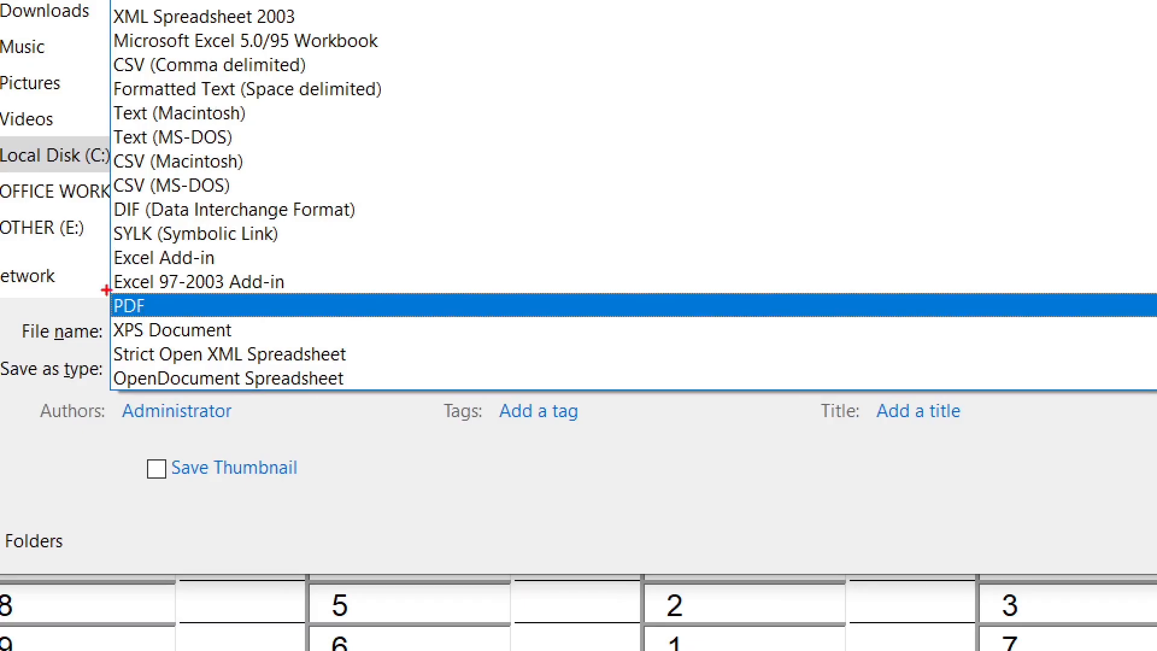
pyautogui.moveTo(98, 300); pyautogui.dragTo(168, 318)
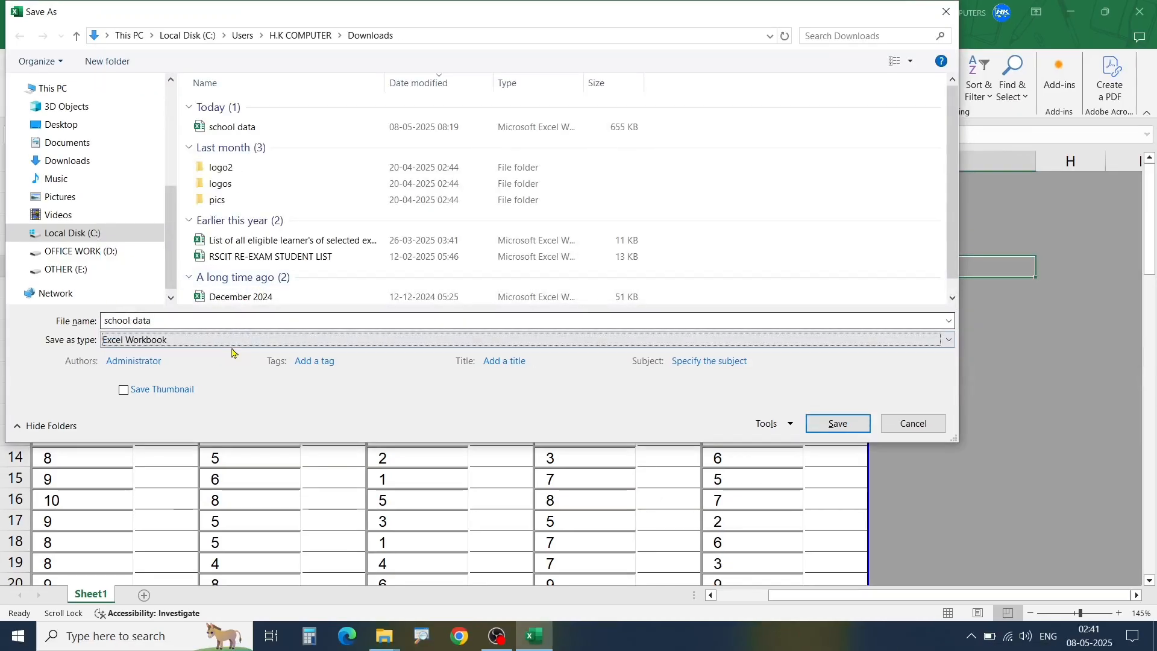
pyautogui.click(360, 386)
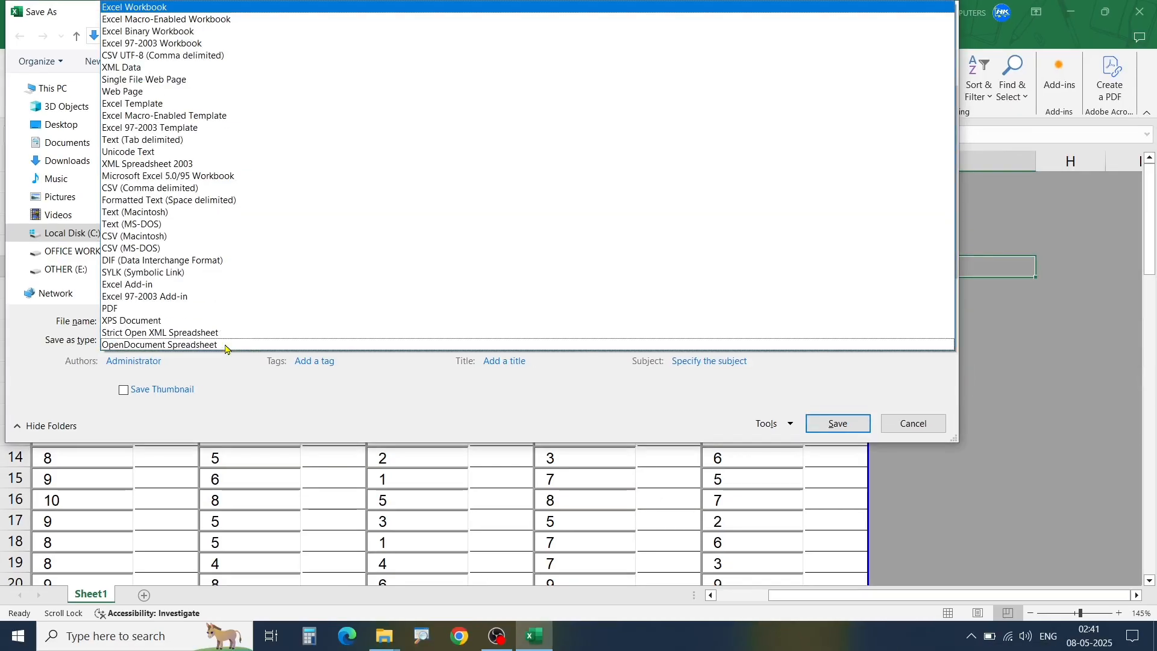
pyautogui.click(118, 309)
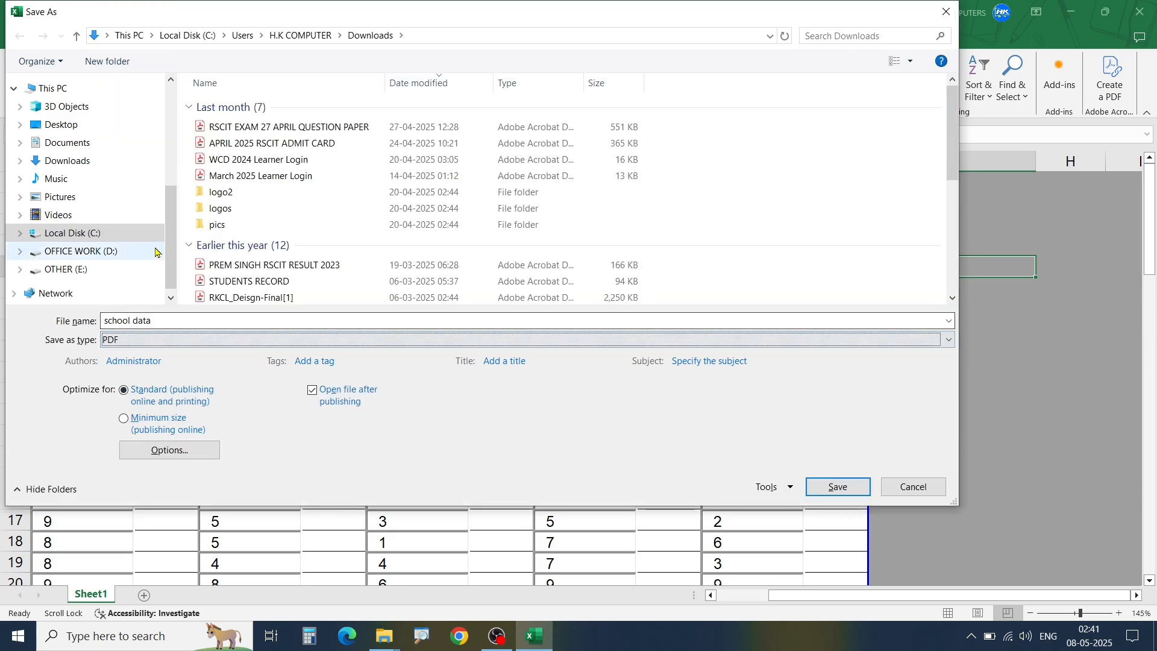
# Choose the Documents folder as the destination and save the PDF there
pyautogui.scroll(5, 166, 238)
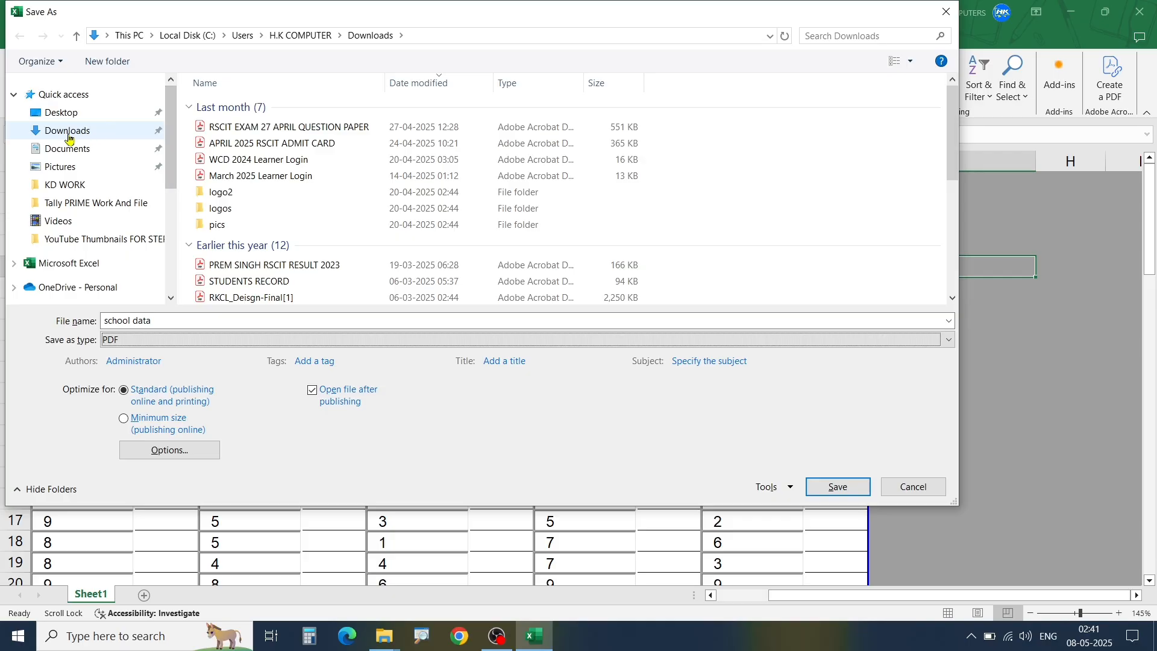
pyautogui.click(68, 131)
pyautogui.click(67, 149)
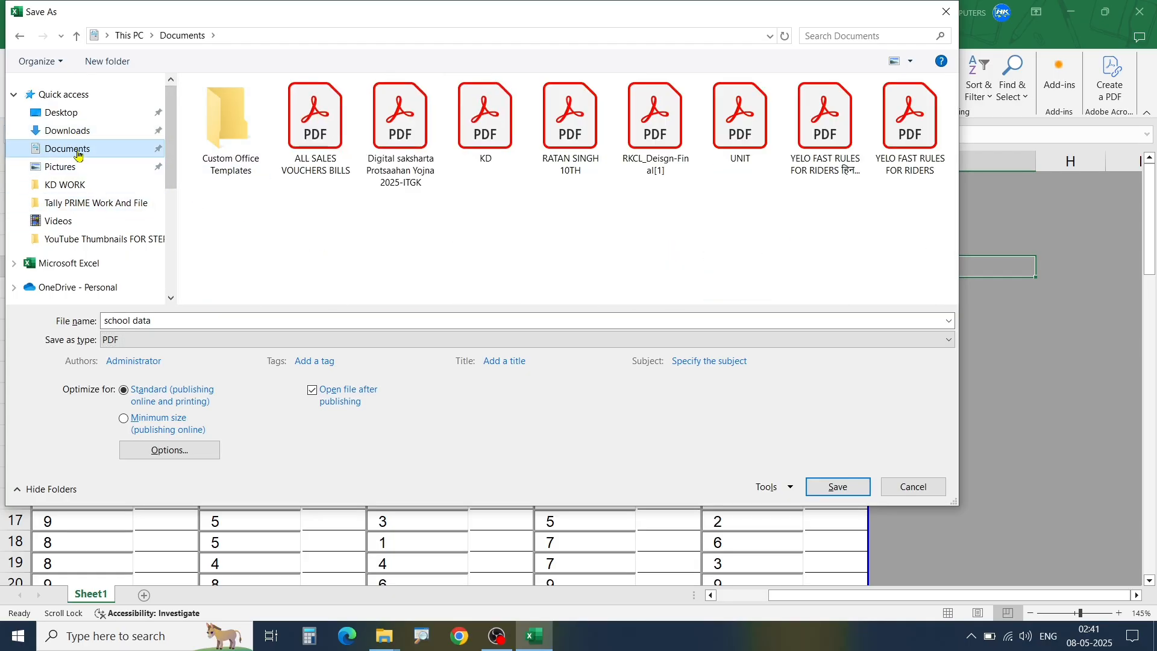
pyautogui.click(816, 489)
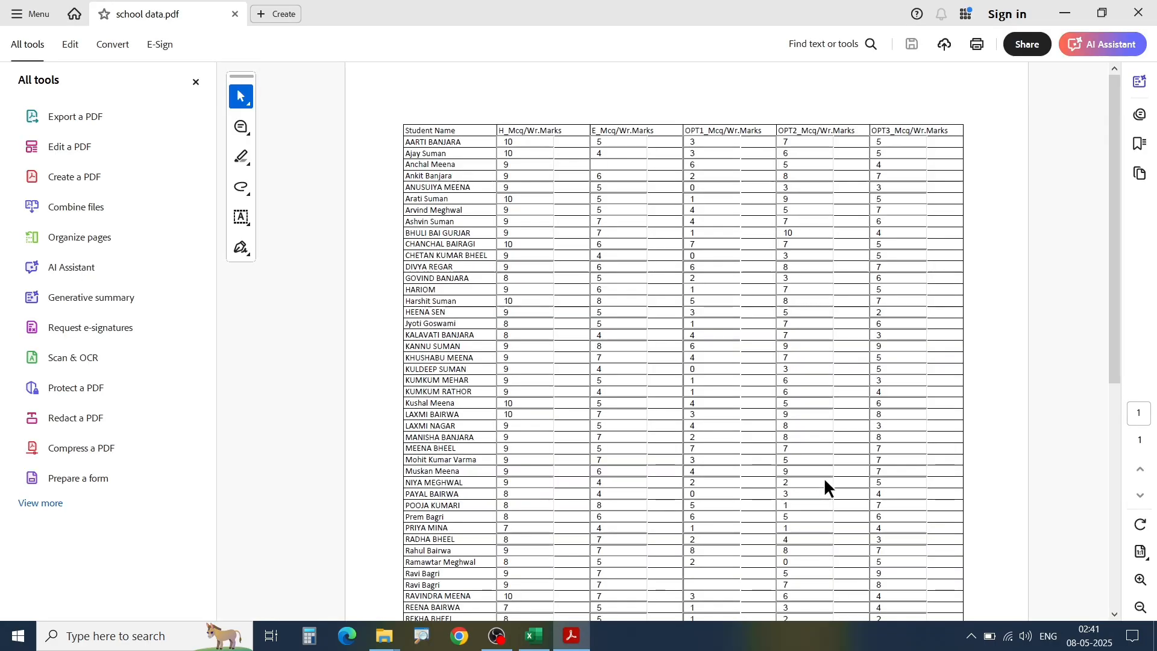
# Review the exported school data PDF from the heading row to the last student, and close the PDF viewer
pyautogui.click(195, 81)
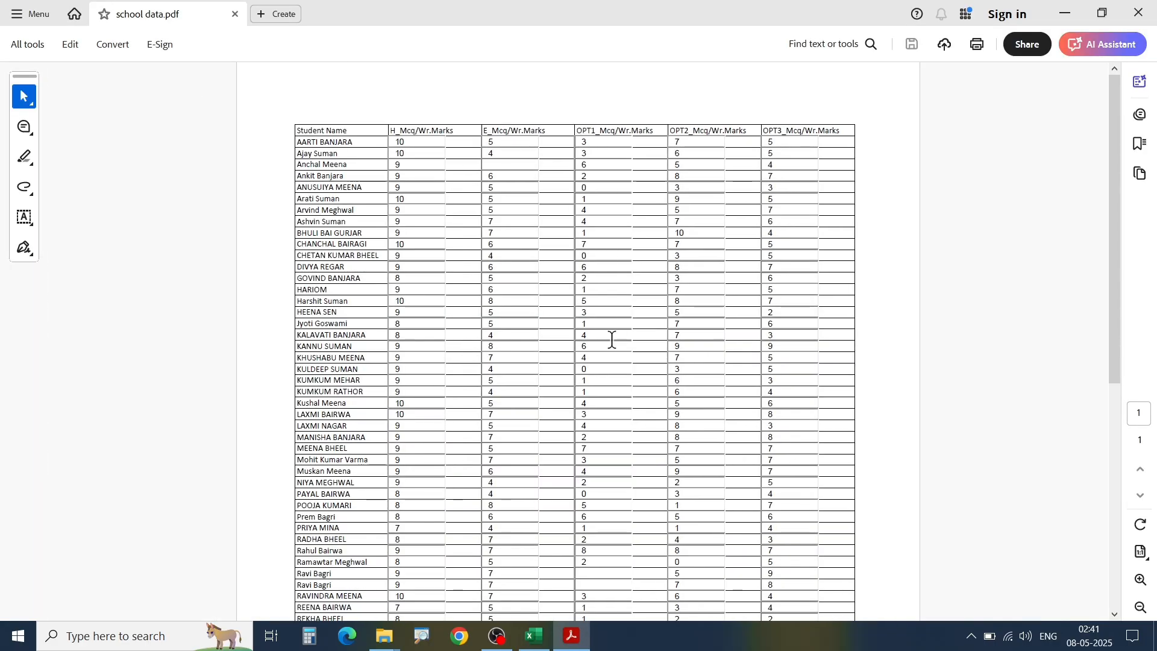
pyautogui.scroll(-3, 638, 502)
pyautogui.scroll(-5, 633, 509)
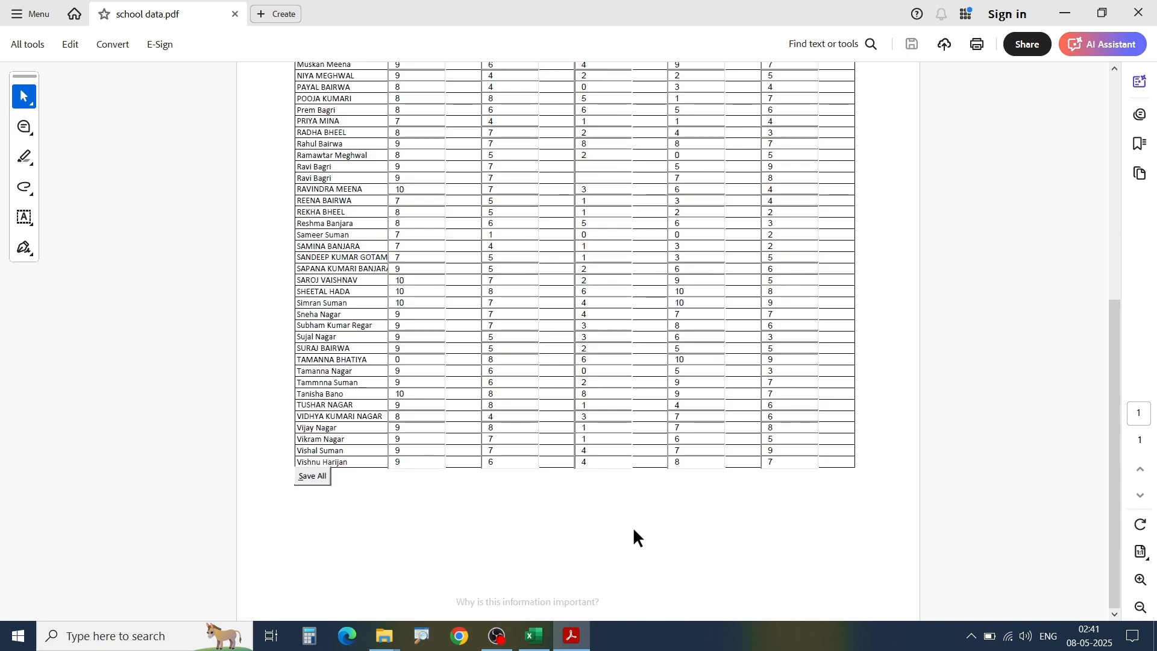
pyautogui.scroll(10, 633, 526)
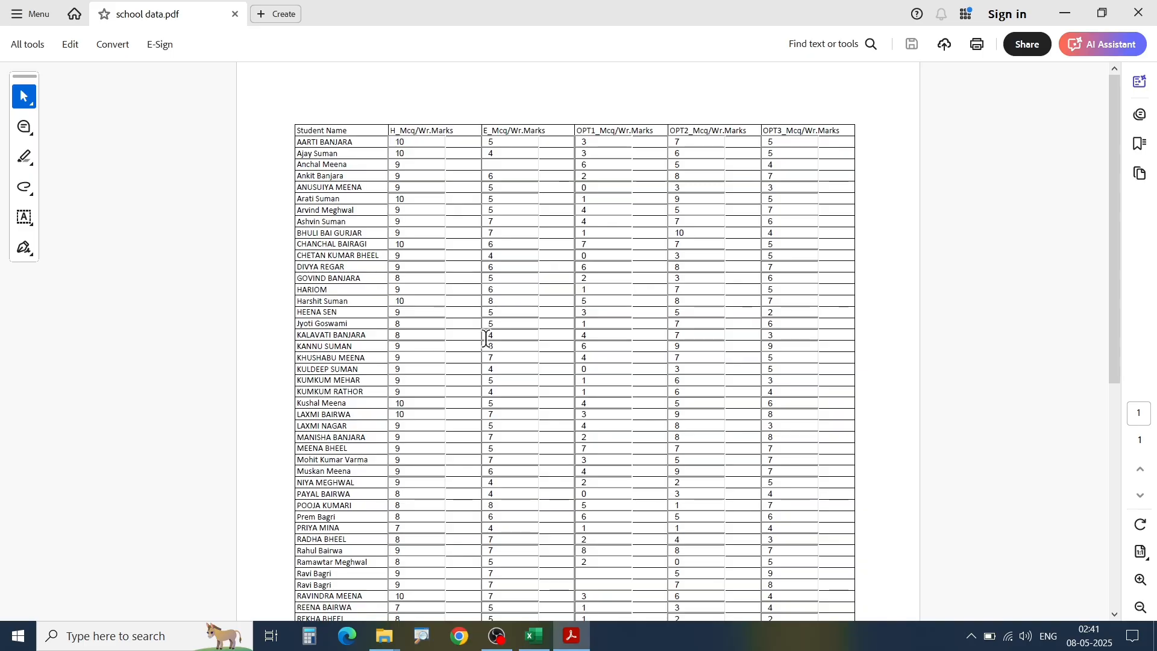
pyautogui.click(1143, 4)
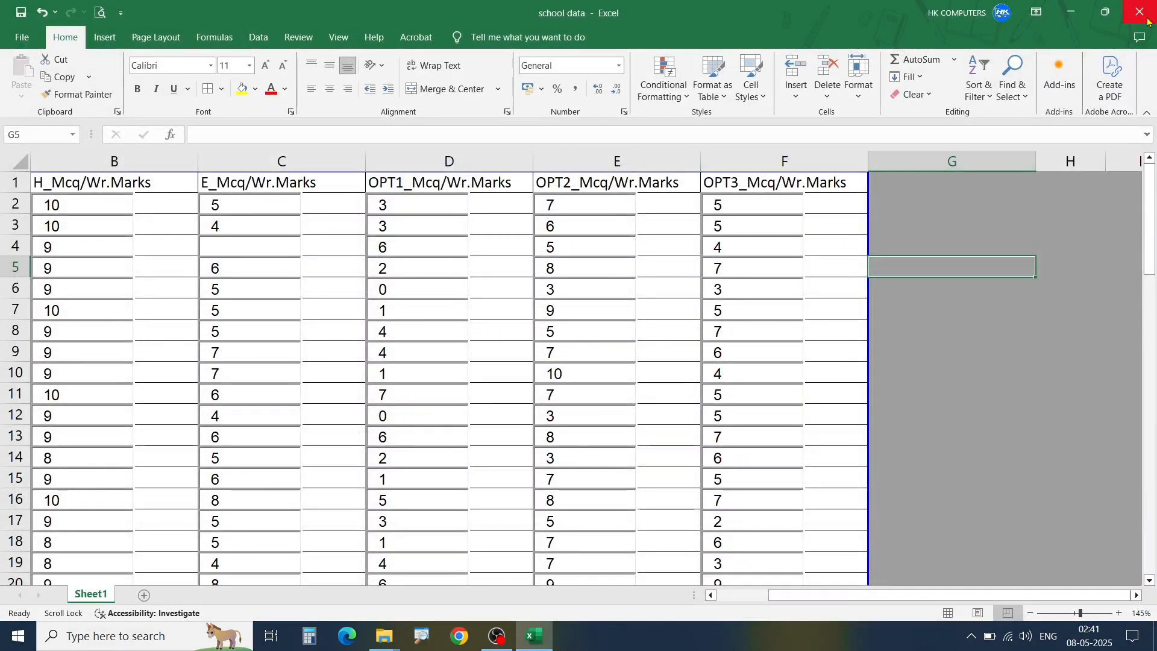
# Close the school data workbook and the Downloads folder window, and refresh the desktop
pyautogui.click(1140, 11)
pyautogui.click(660, 427)
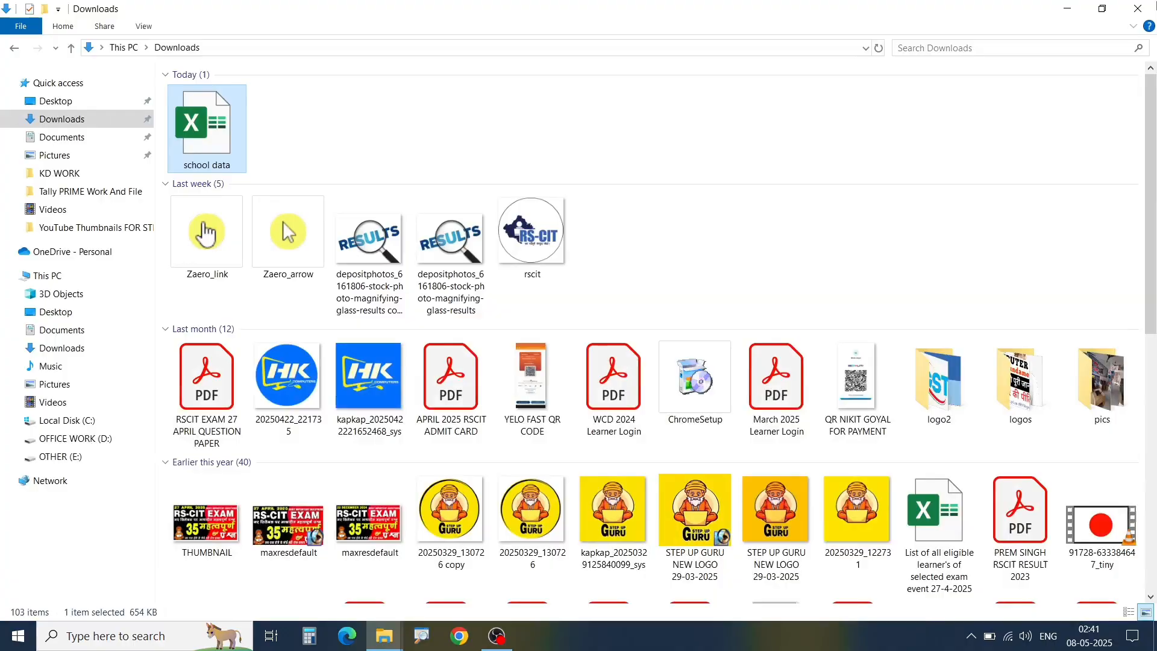
pyautogui.click(1150, 8)
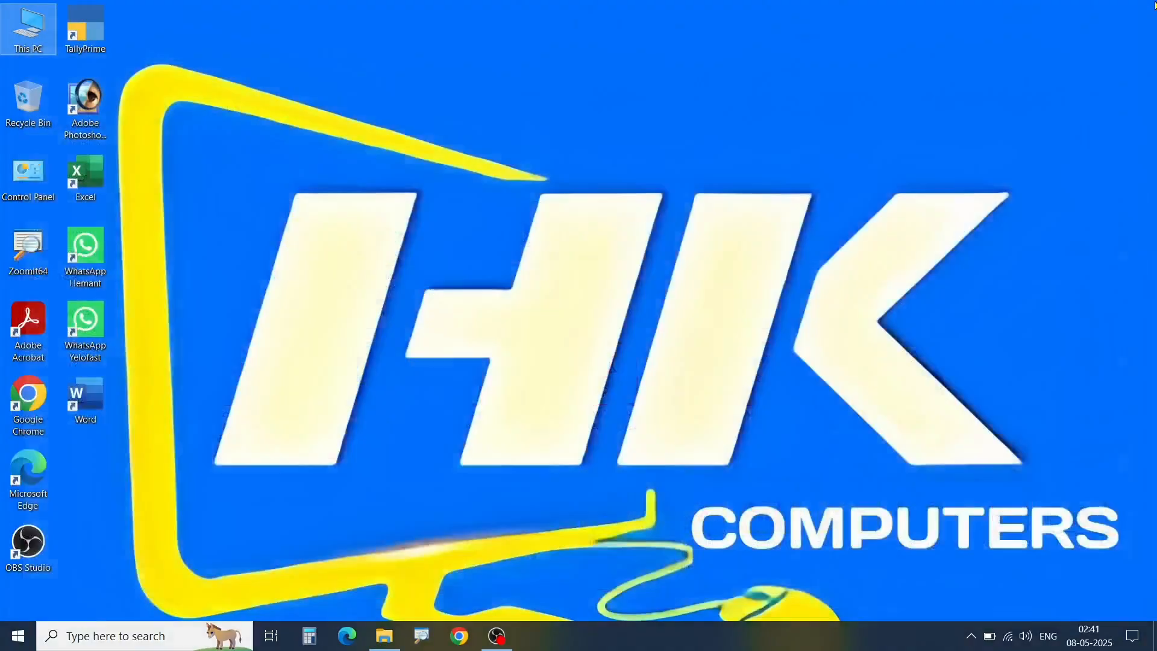
pyautogui.rightClick(510, 123)
pyautogui.click(545, 172)
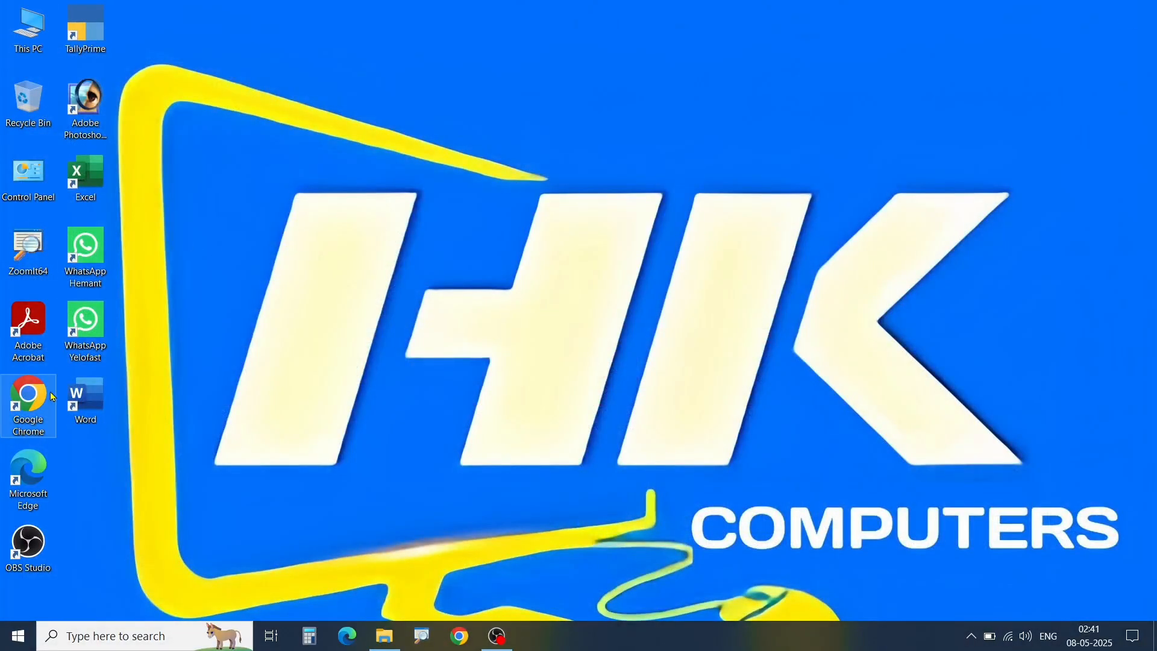
# Open Google Chrome, search for pdf to jpg converter and open the iLovePDF PDF to JPG page
pyautogui.doubleClick(42, 396)
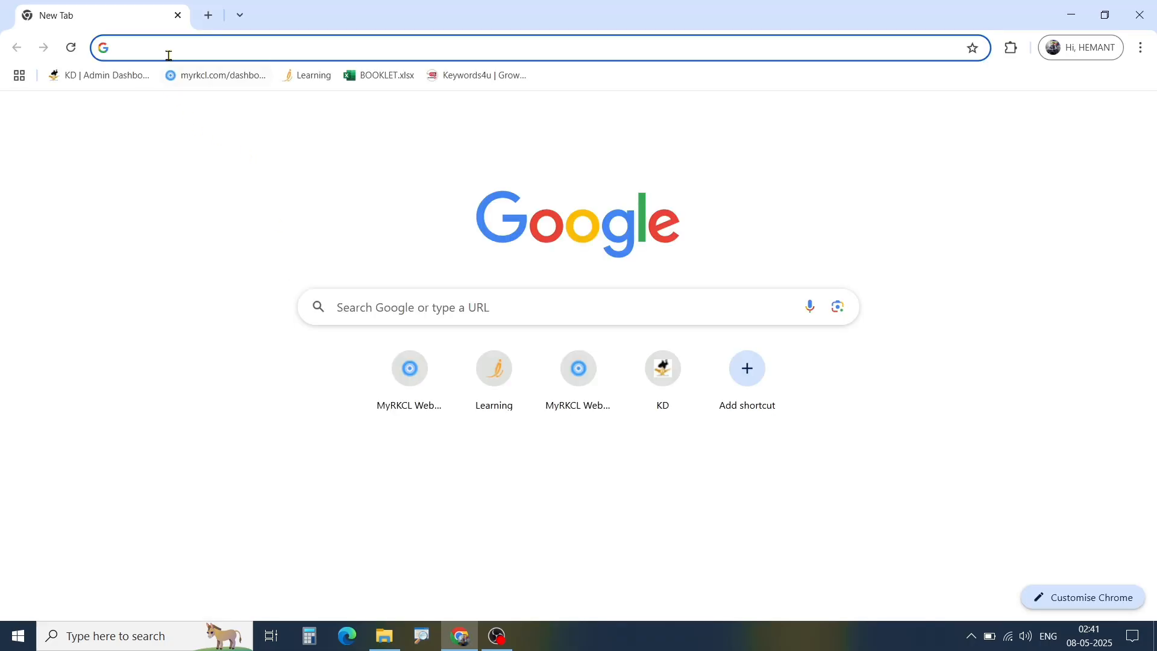
pyautogui.click(169, 55)
pyautogui.write('pdf')
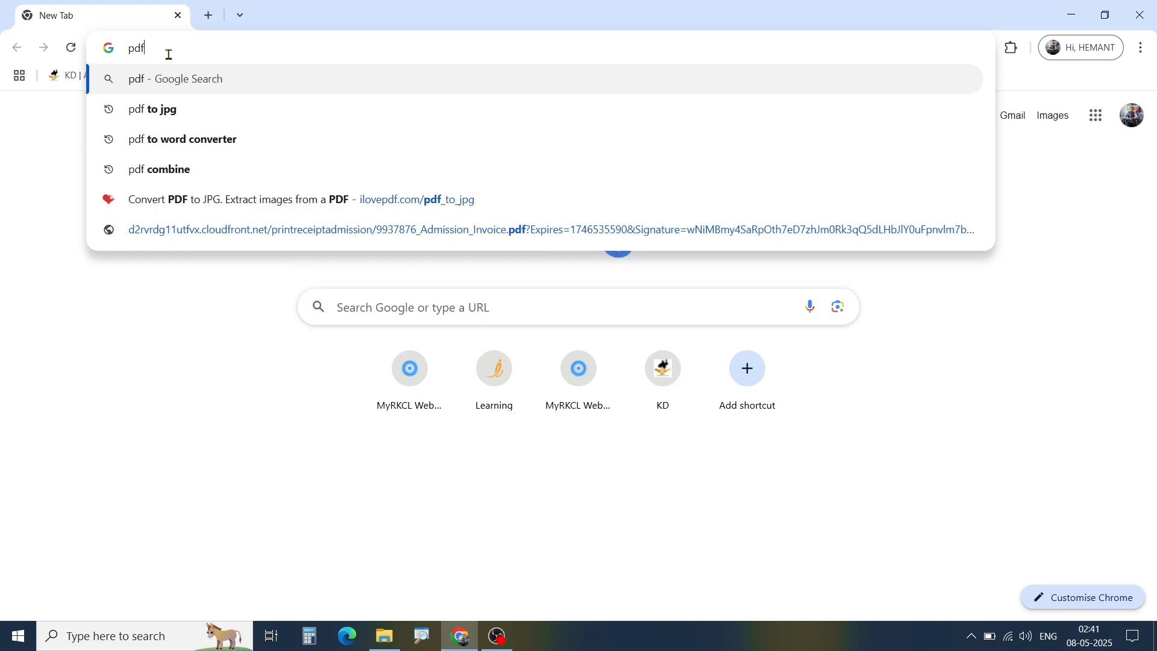
pyautogui.write(' to jpg')
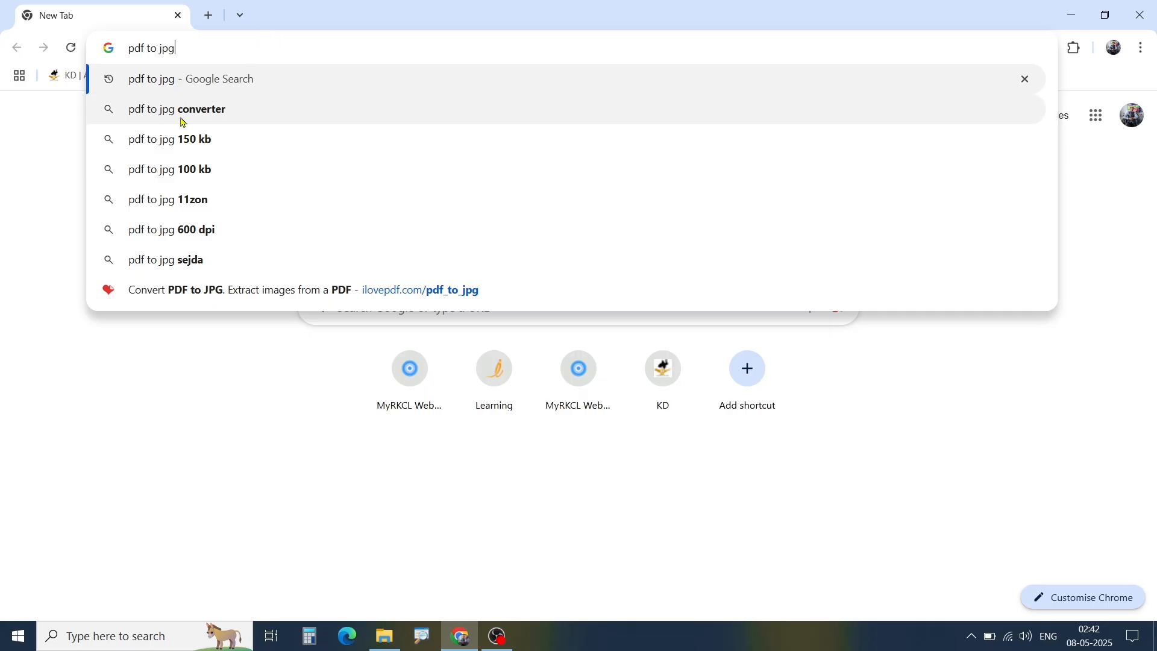
pyautogui.click(336, 119)
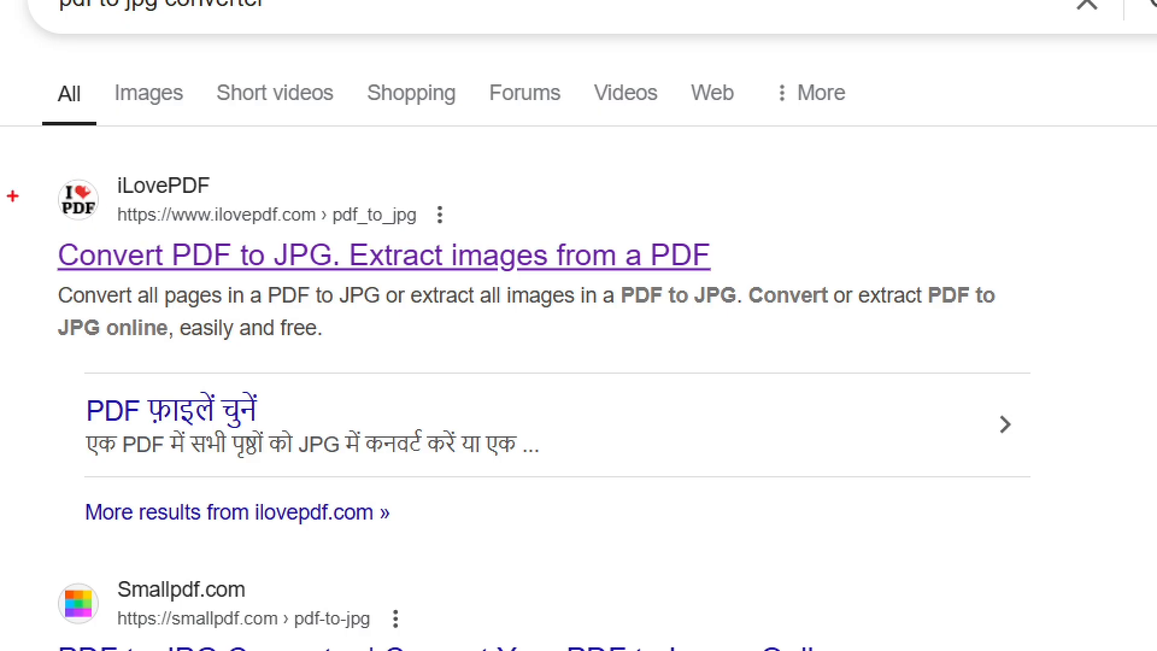
pyautogui.moveTo(21, 171)
pyautogui.mouseDown()
pyautogui.moveTo(176, 276)
pyautogui.moveTo(798, 290)
pyautogui.mouseUp()
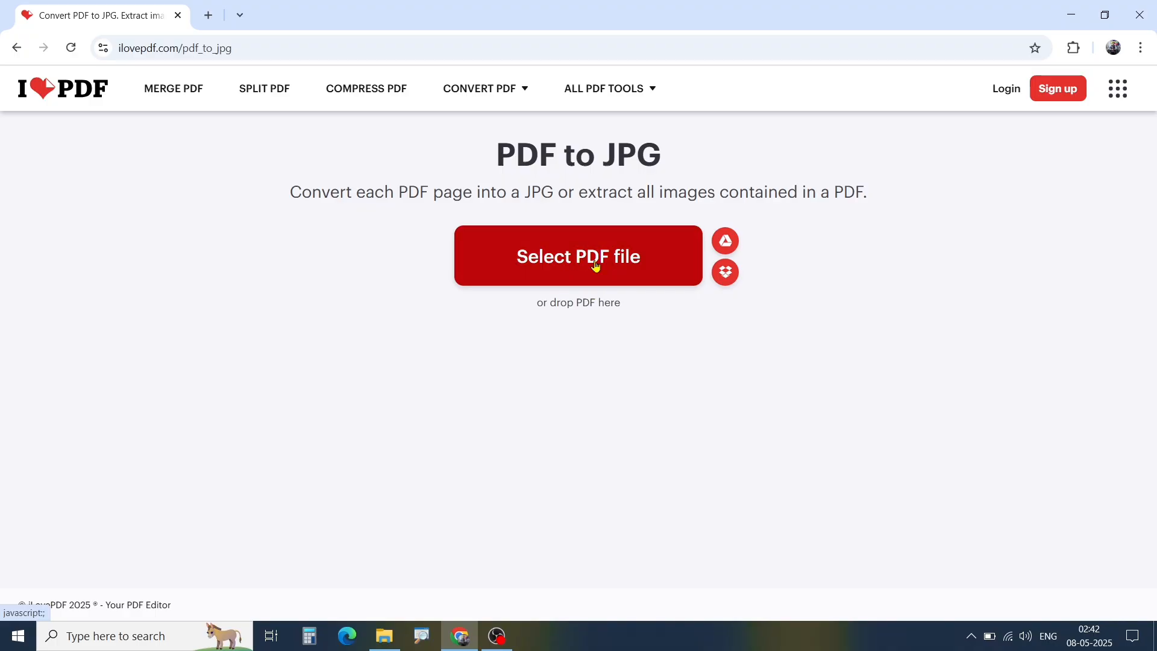
# Load the school data PDF from the Documents folder and convert its page to JPG at Normal image quality
pyautogui.click(582, 256)
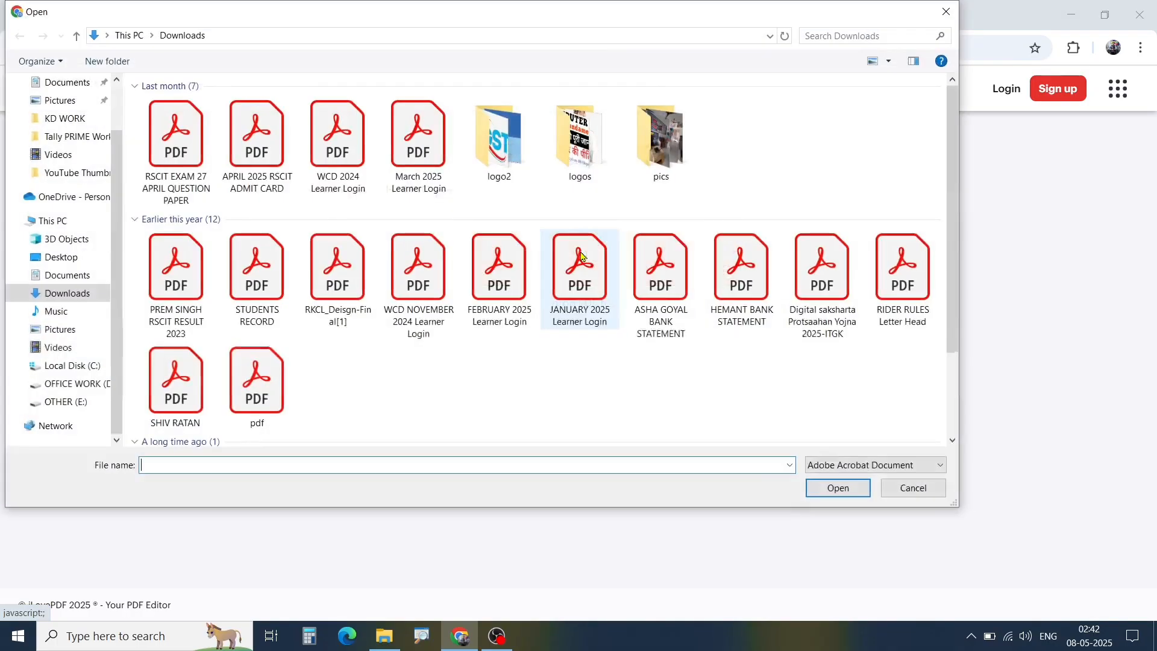
pyautogui.click(85, 280)
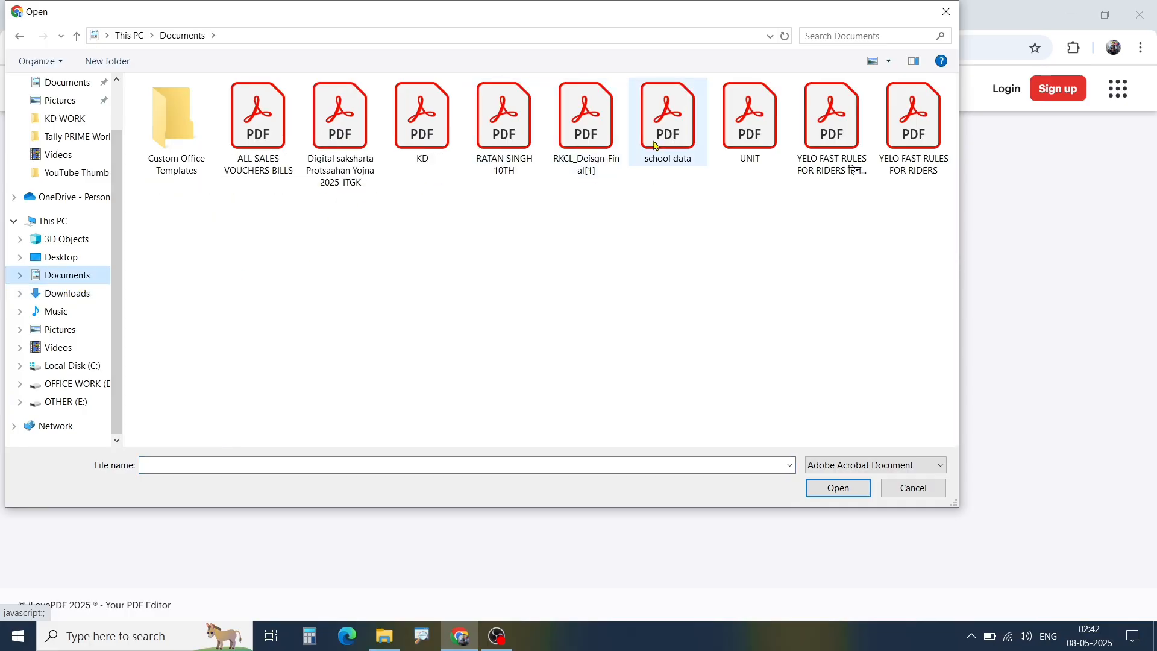
pyautogui.click(670, 158)
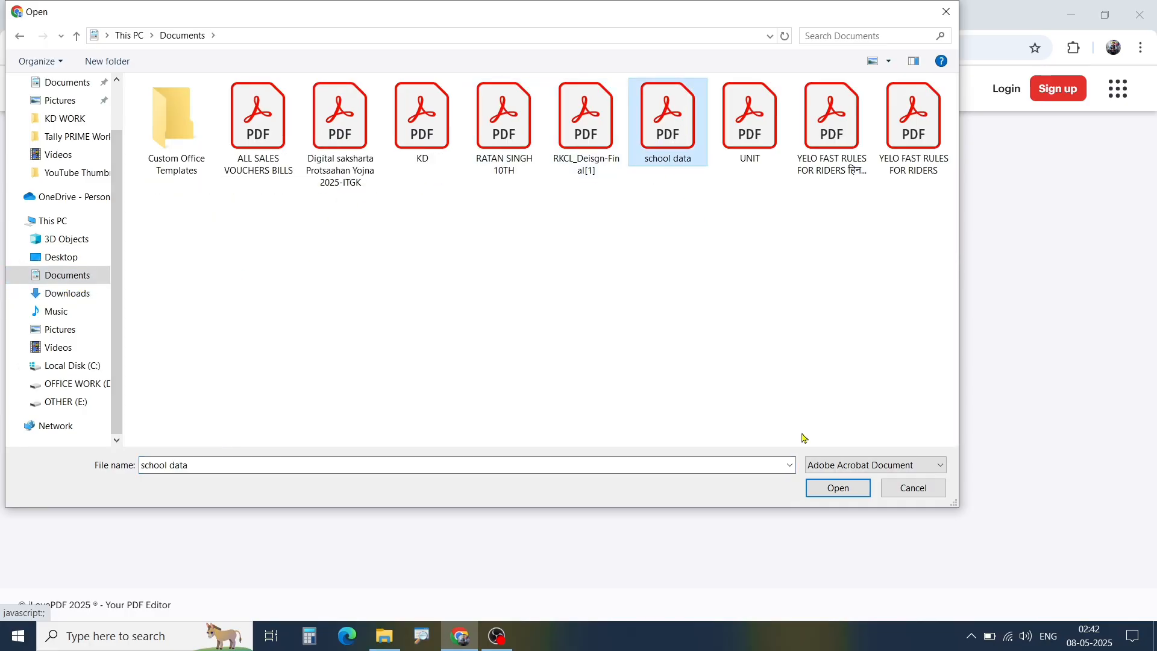
pyautogui.click(837, 489)
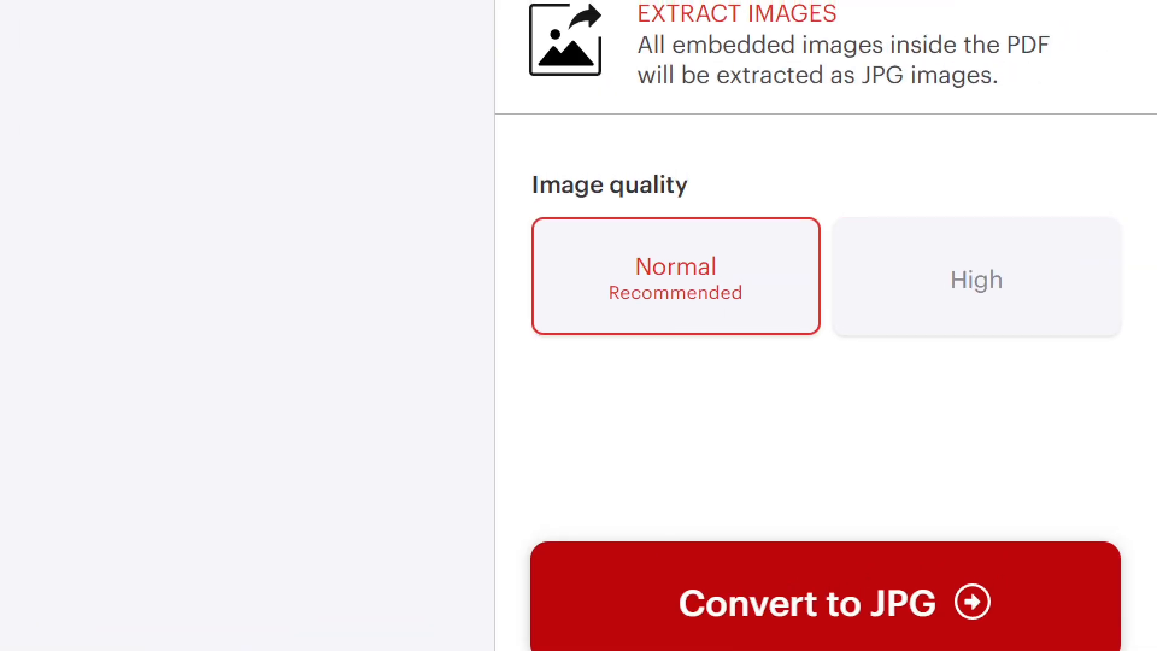
pyautogui.moveTo(438, 385)
pyautogui.mouseDown()
pyautogui.moveTo(627, 498)
pyautogui.moveTo(1103, 573)
pyautogui.moveTo(1153, 567)
pyautogui.mouseUp()
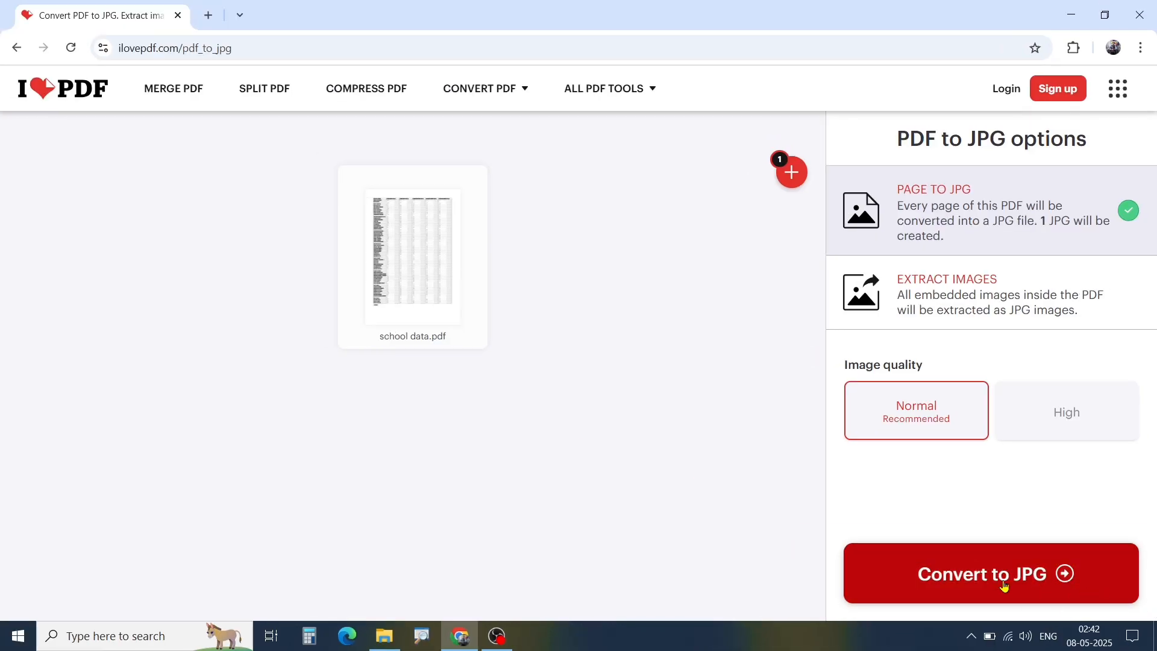
pyautogui.click(949, 580)
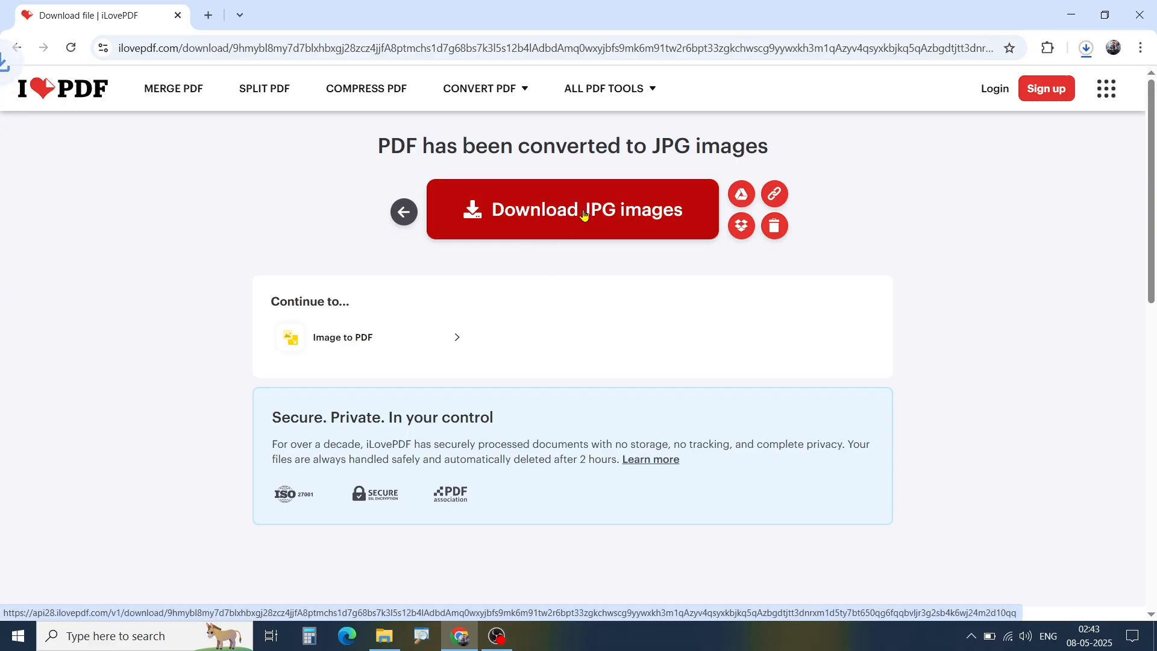
# Show the downloaded school data_page-0001.jpg in its folder from the browser's recent download history
pyautogui.click(1092, 49)
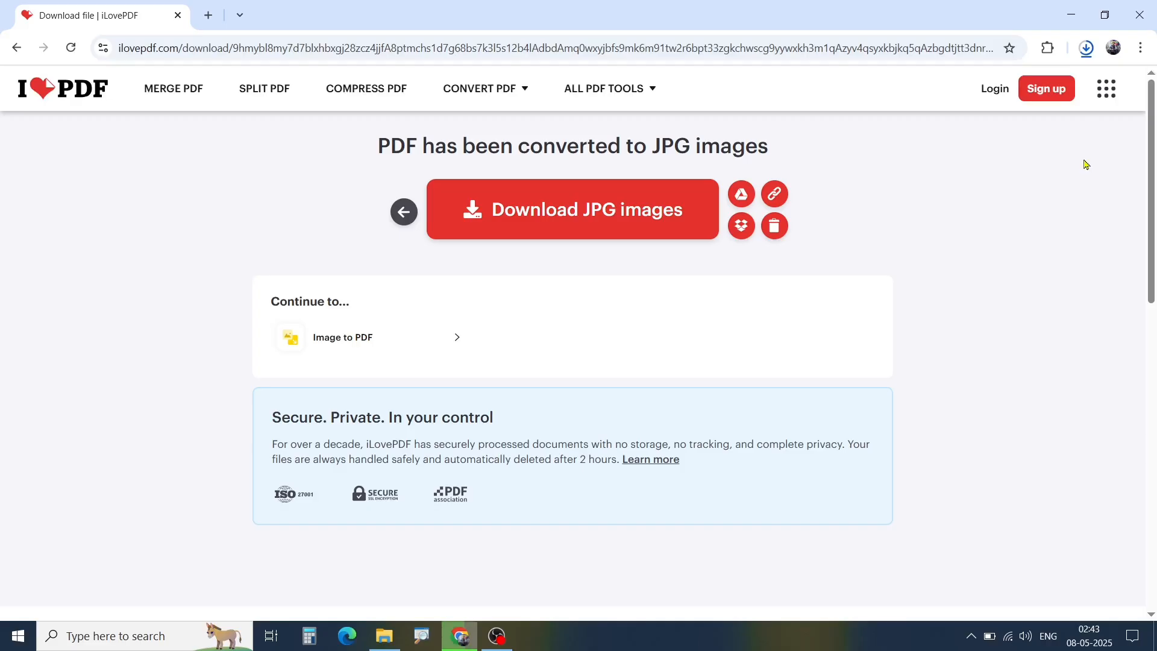
pyautogui.click(1087, 50)
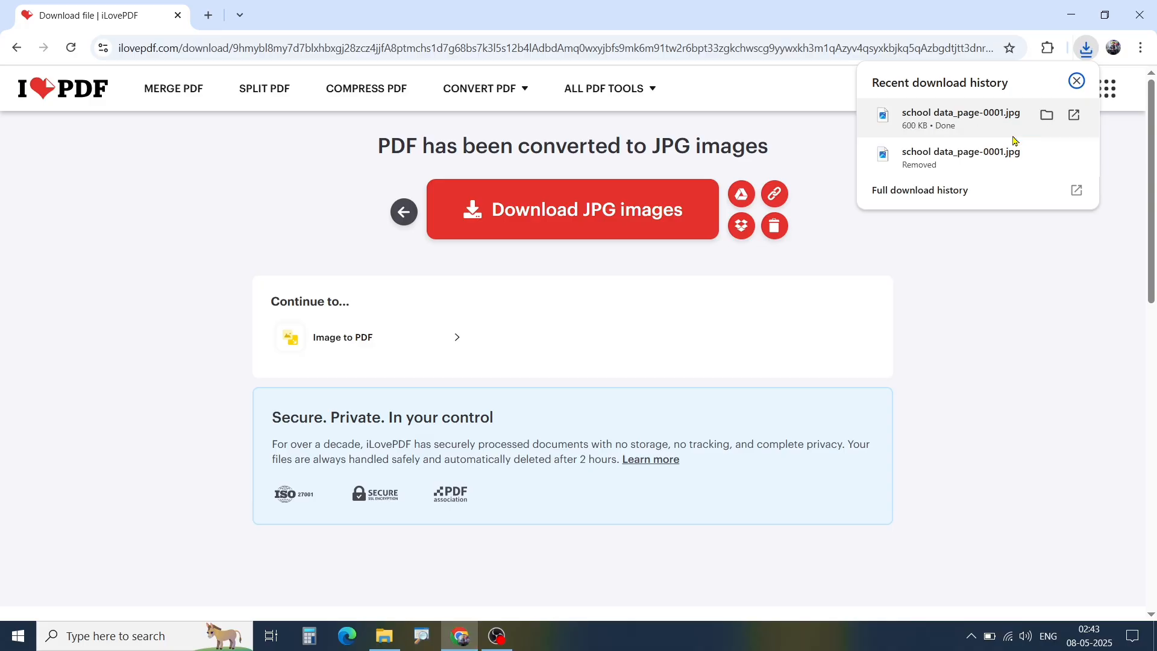
pyautogui.click(1047, 115)
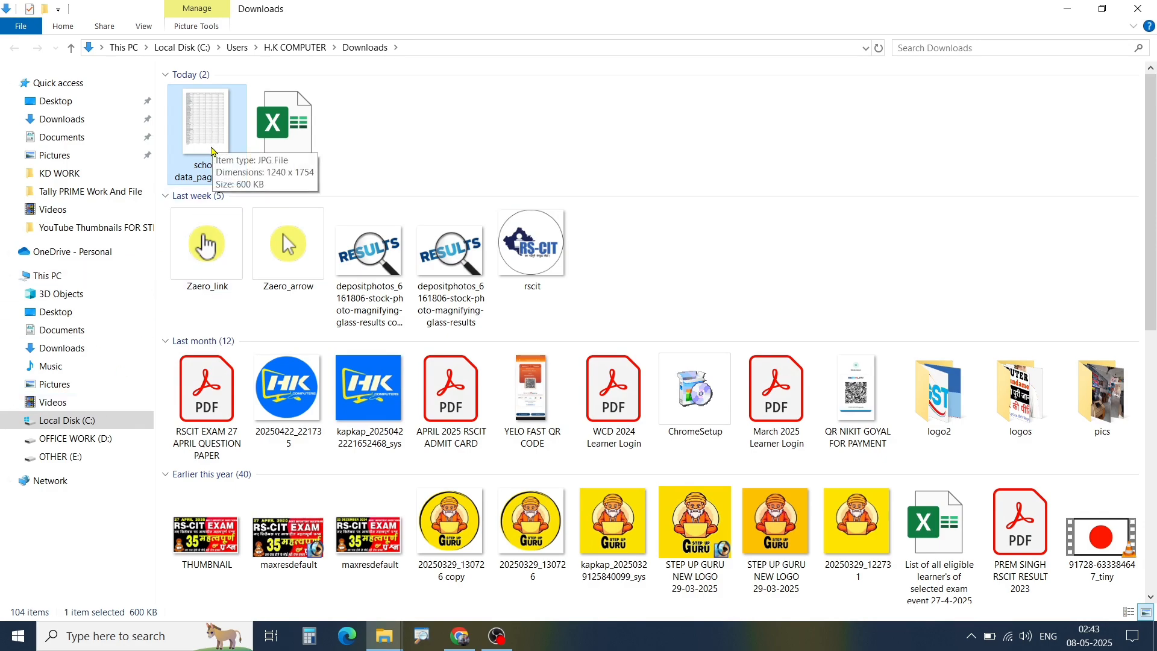
pyautogui.click(463, 112)
# Review the school data_page-0001 image at full window size, and close the image viewer and the Downloads window
pyautogui.click(232, 152)
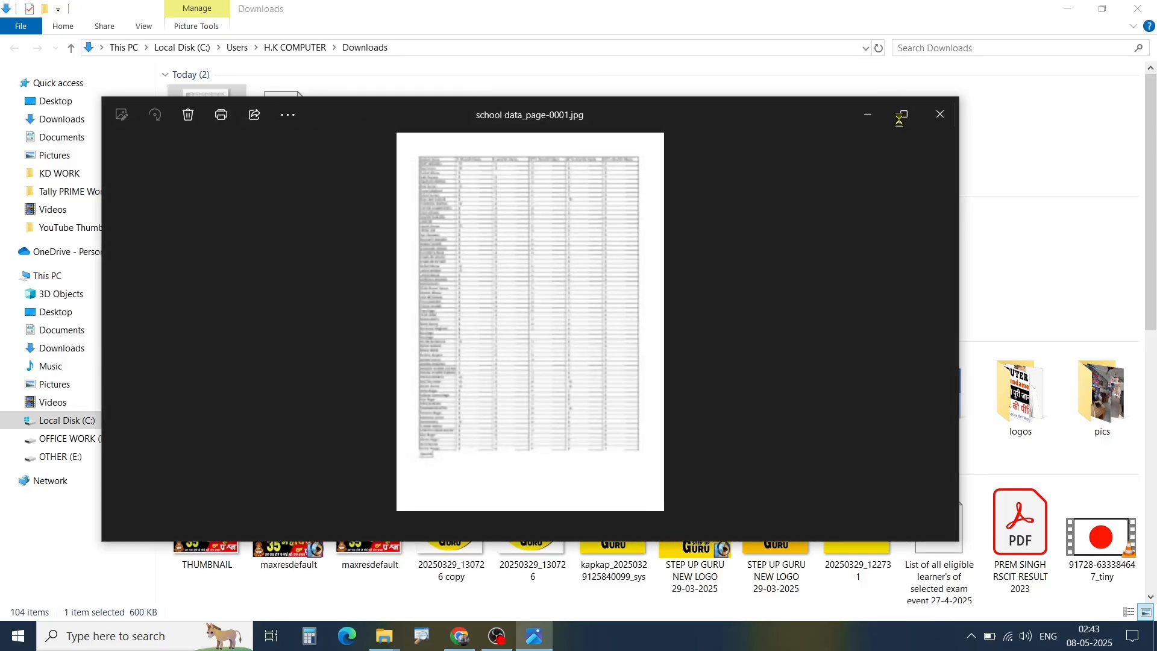
pyautogui.click(904, 114)
pyautogui.scroll(5, 599, 338)
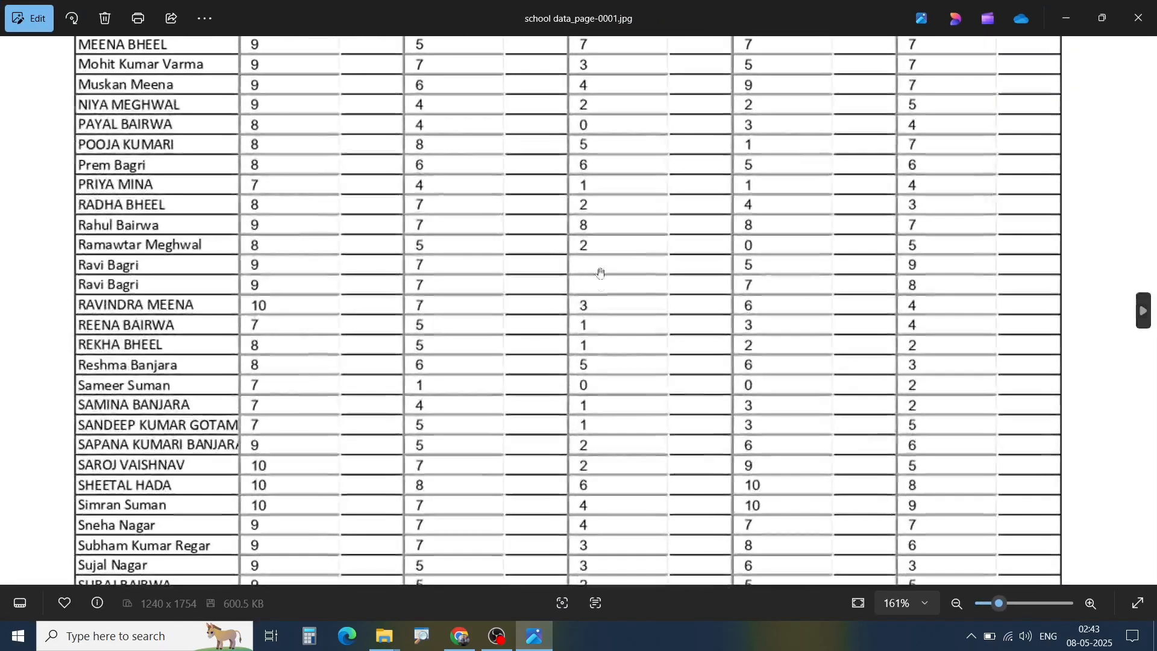
pyautogui.scroll(10, 597, 258)
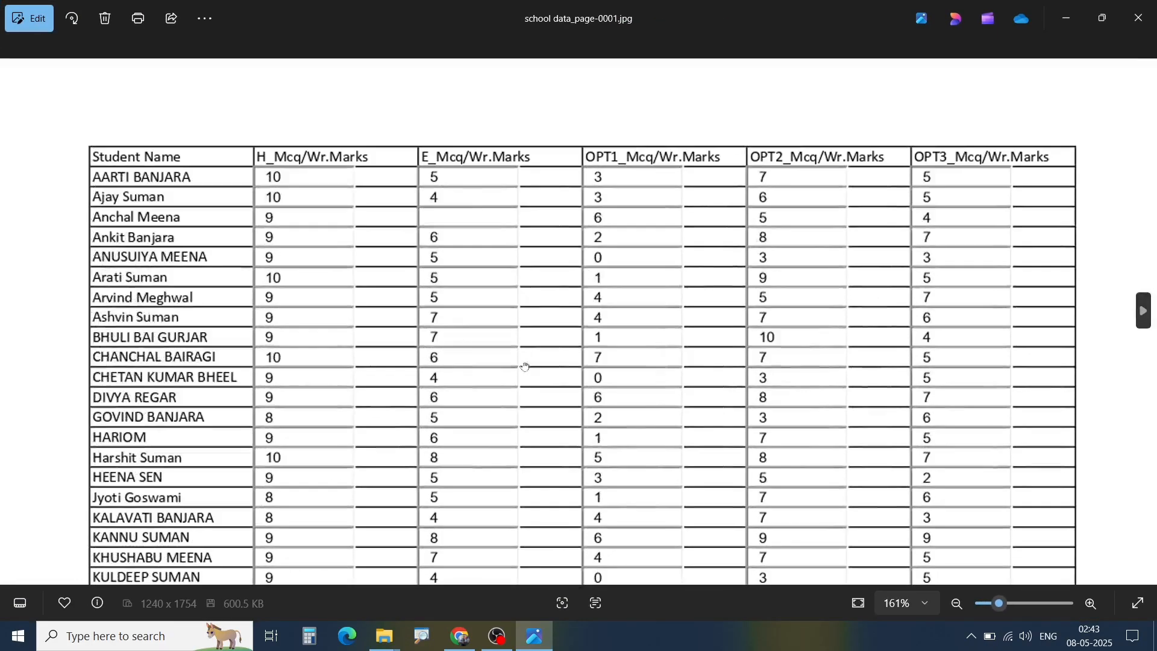
pyautogui.click(1138, 18)
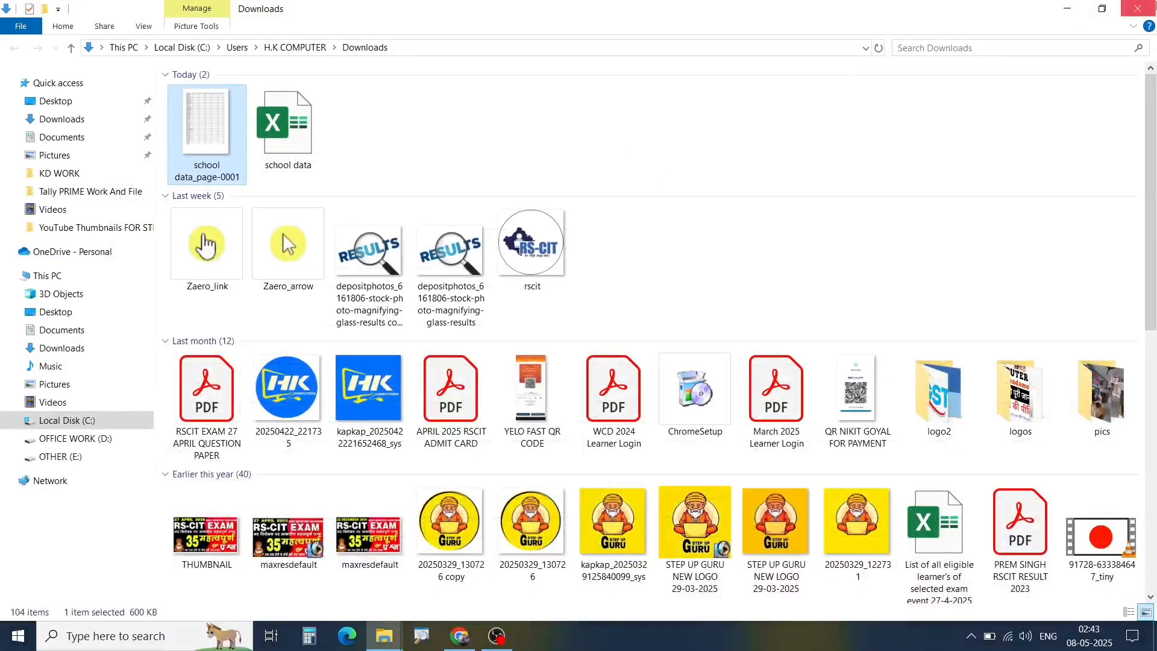
pyautogui.click(1140, 7)
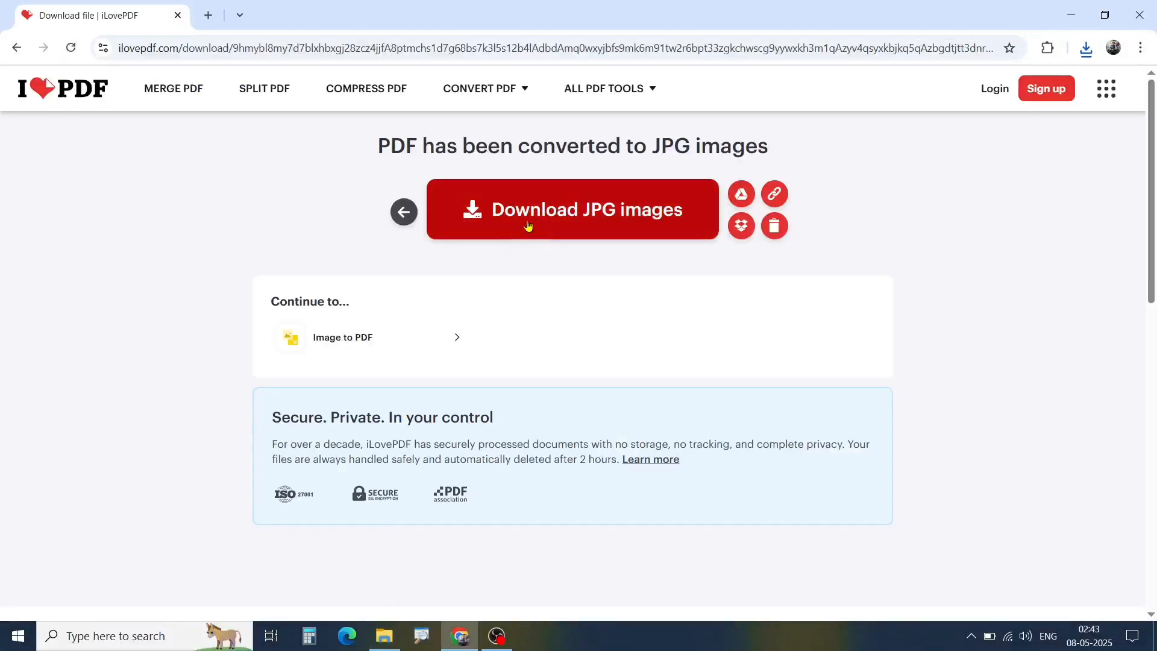
# Search for excel online in a new browser tab and open Microsoft Excel for the Web
pyautogui.click(209, 17)
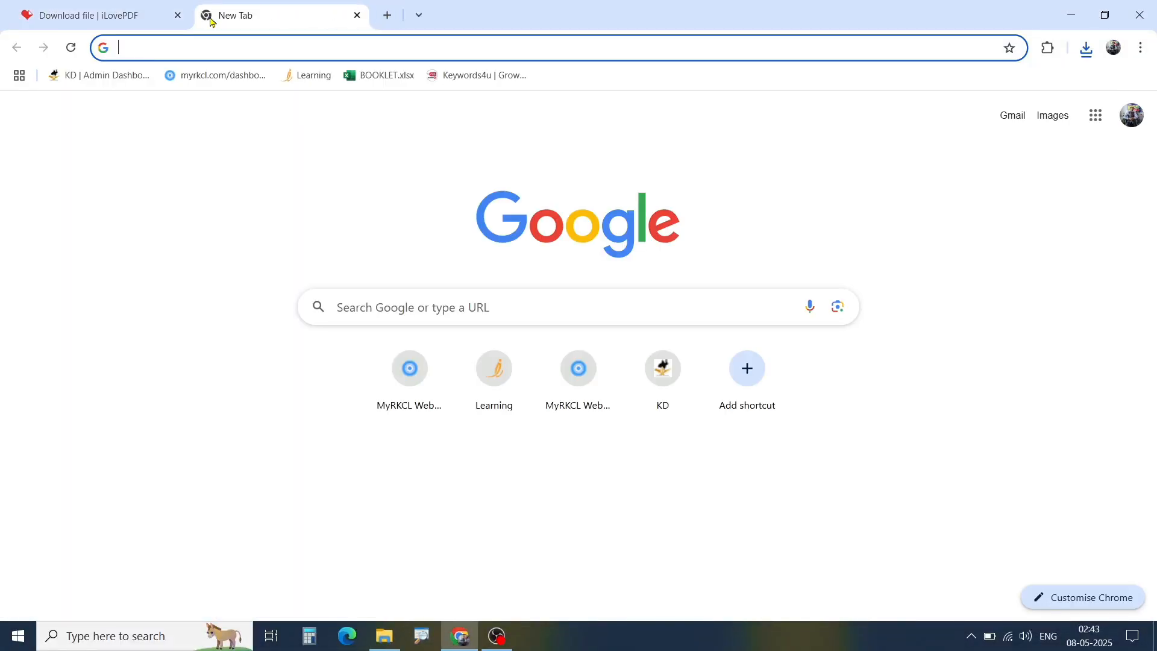
pyautogui.click(216, 42)
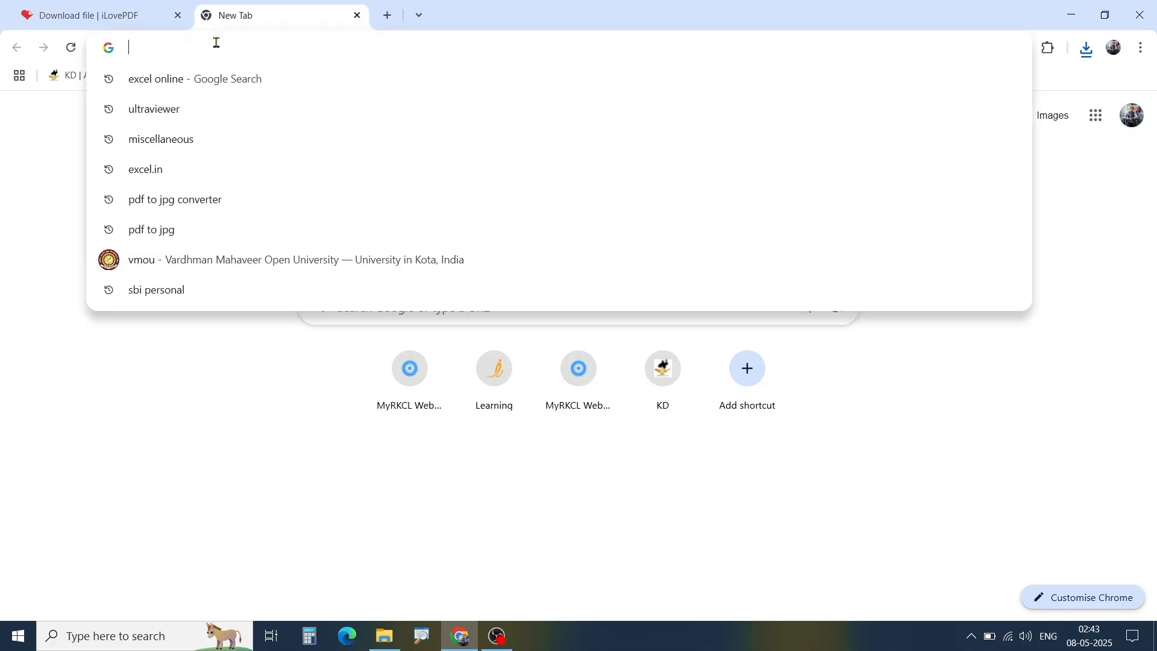
pyautogui.click(348, 313)
pyautogui.write('excel')
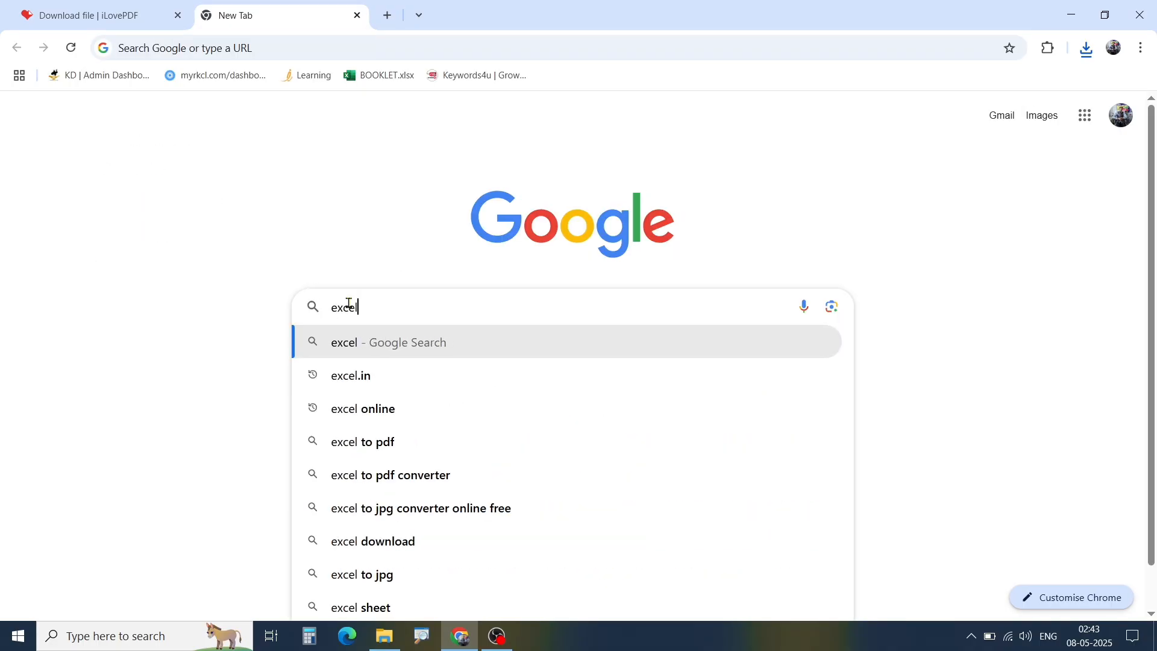
pyautogui.write(' online')
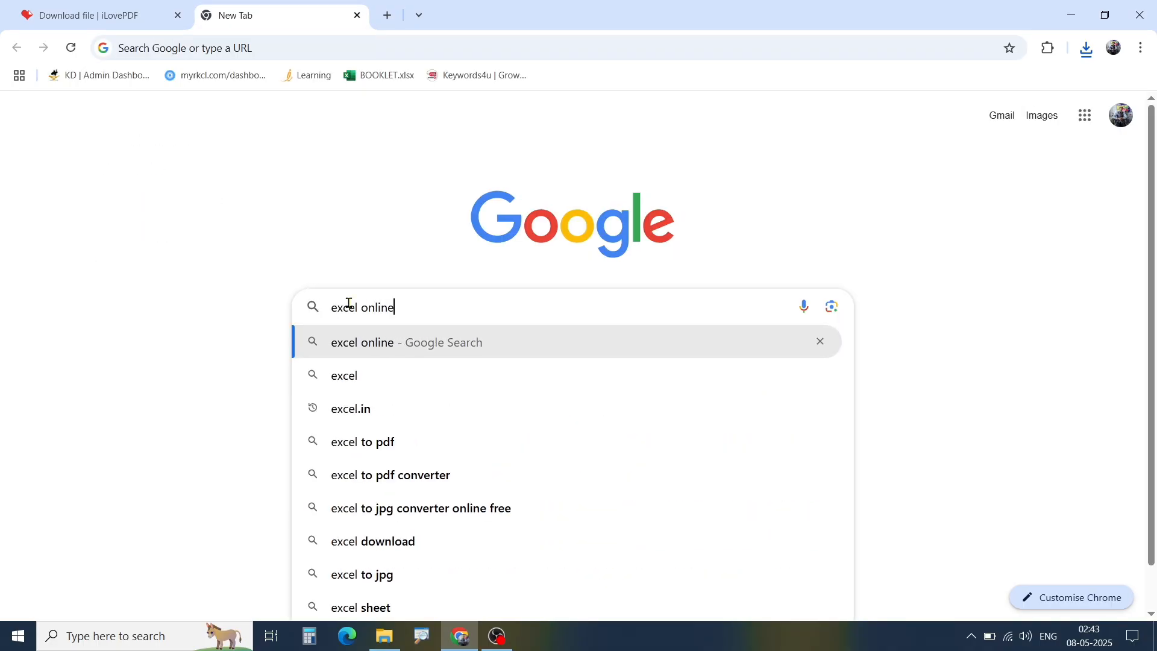
pyautogui.press('Return')
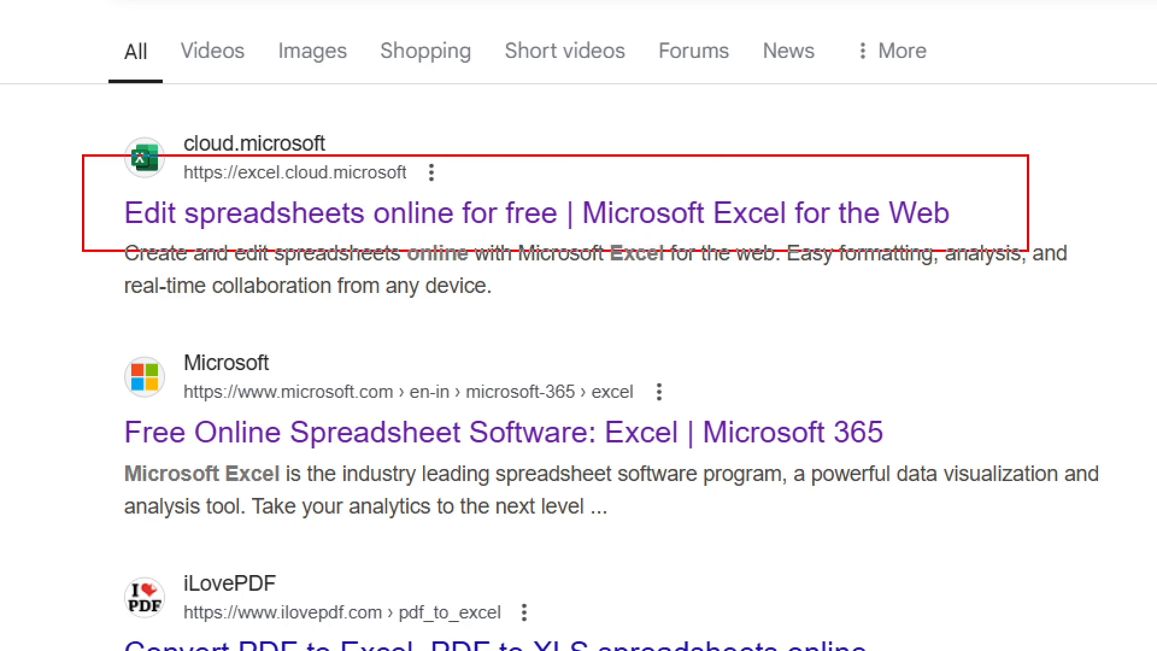
pyautogui.click(356, 223)
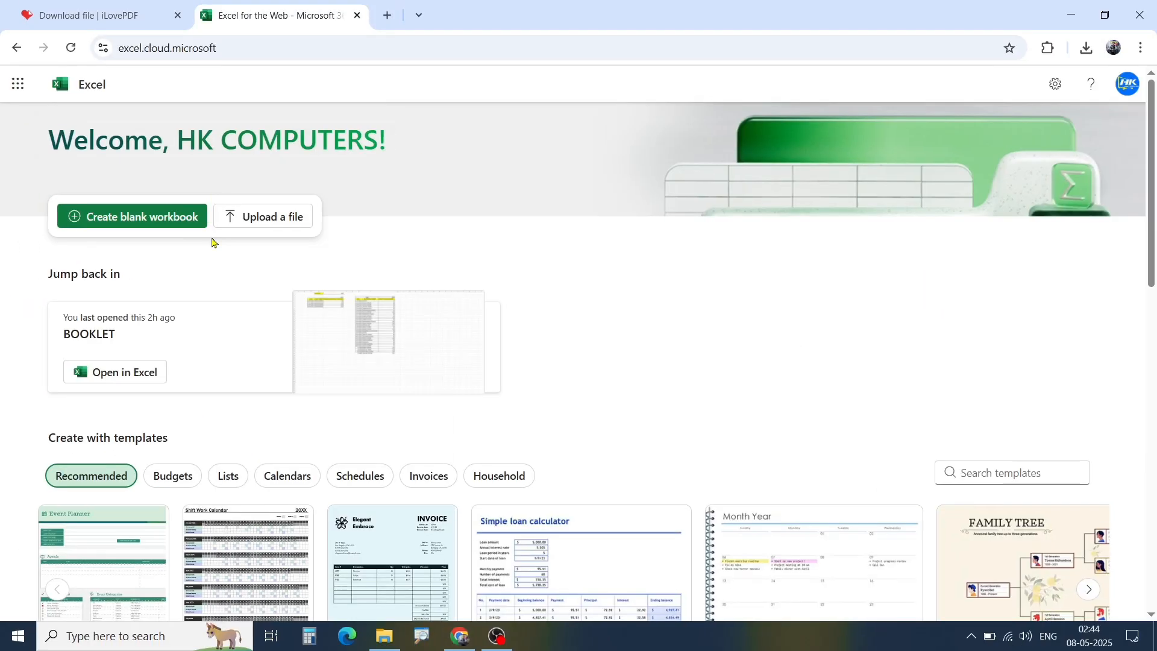
# Create a blank workbook and load school data_page-0001 from the Downloads folder with Data from Picture
pyautogui.click(186, 226)
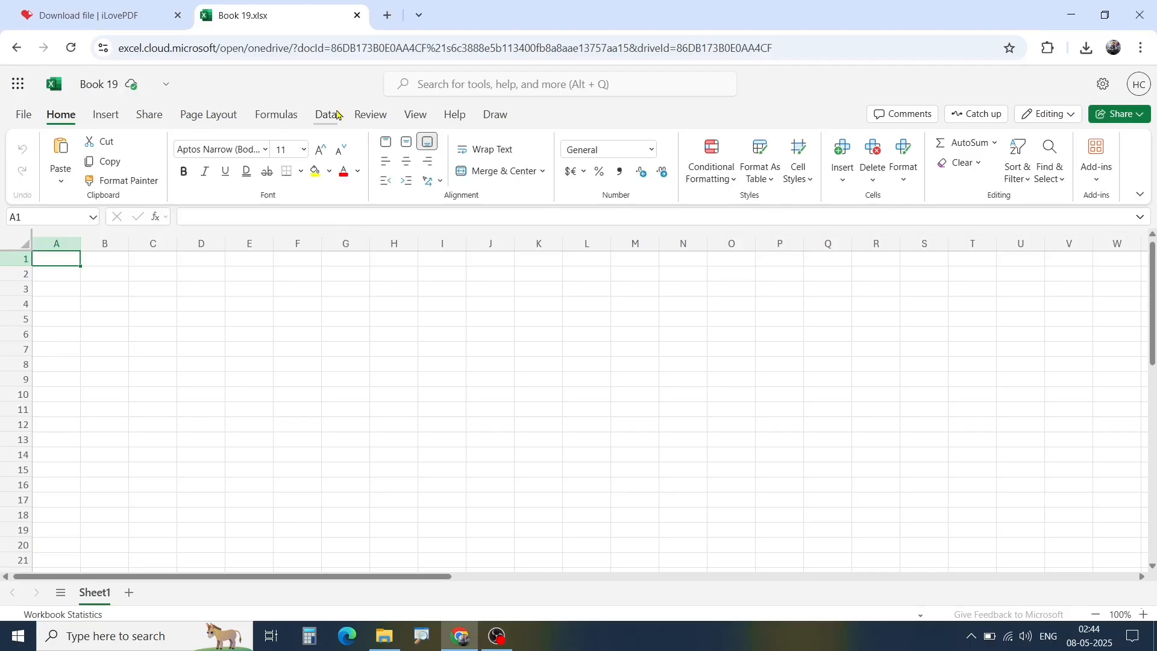
pyautogui.click(330, 115)
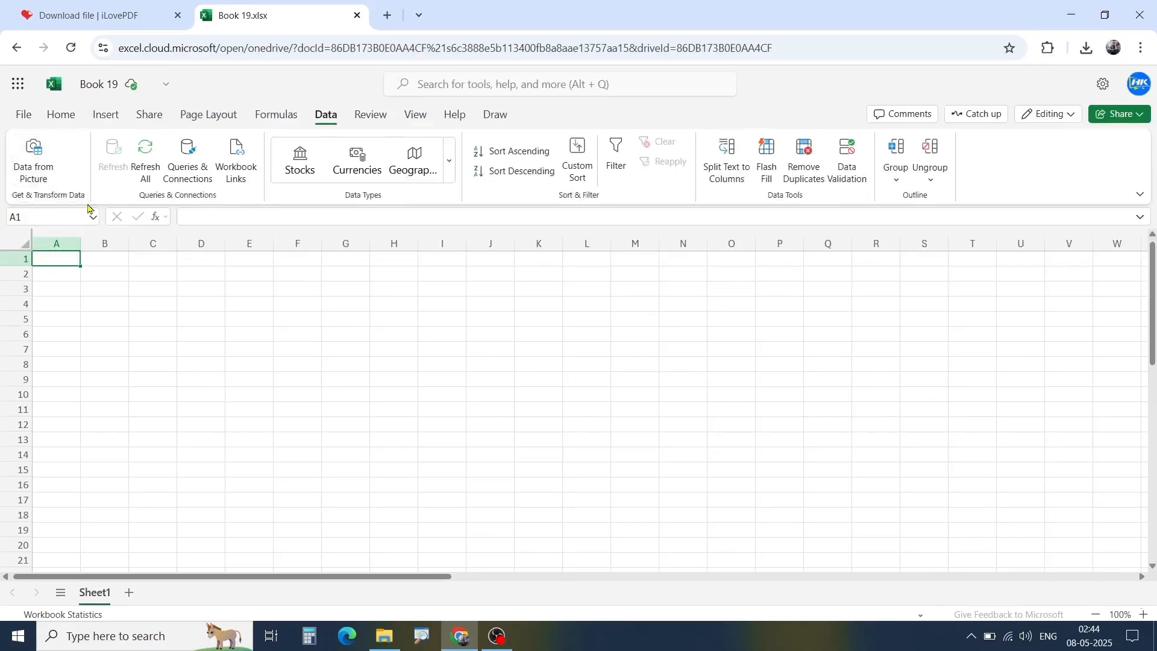
pyautogui.click(67, 163)
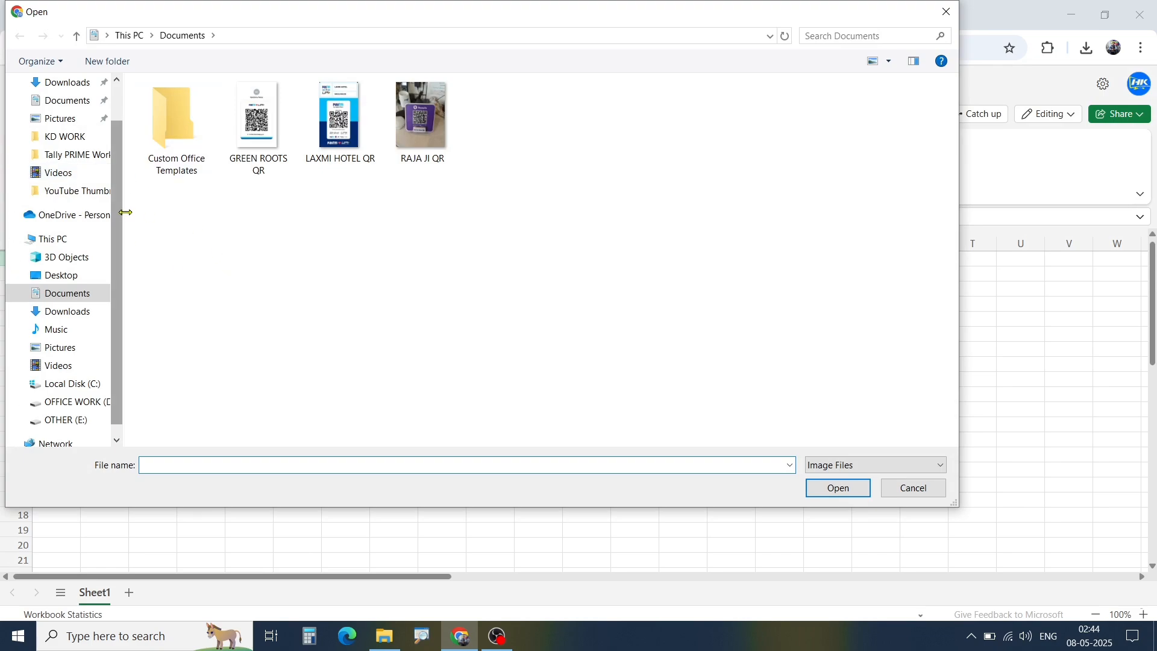
pyautogui.moveTo(125, 213); pyautogui.dragTo(204, 227)
pyautogui.scroll(1, 129, 199)
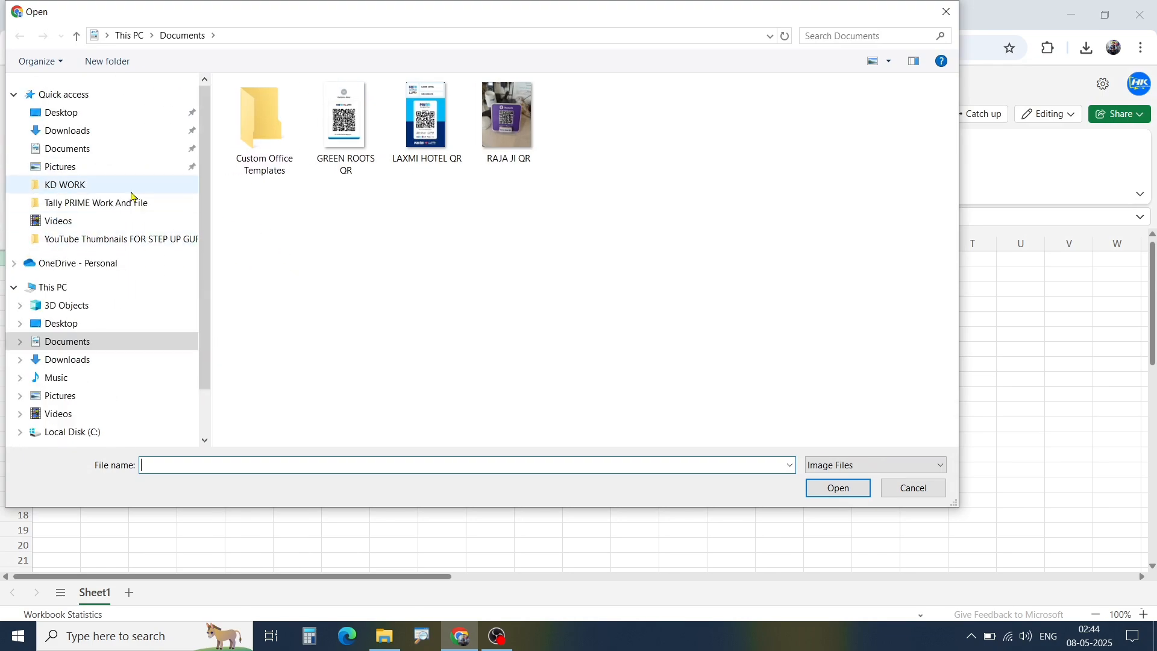
pyautogui.click(91, 138)
pyautogui.click(276, 154)
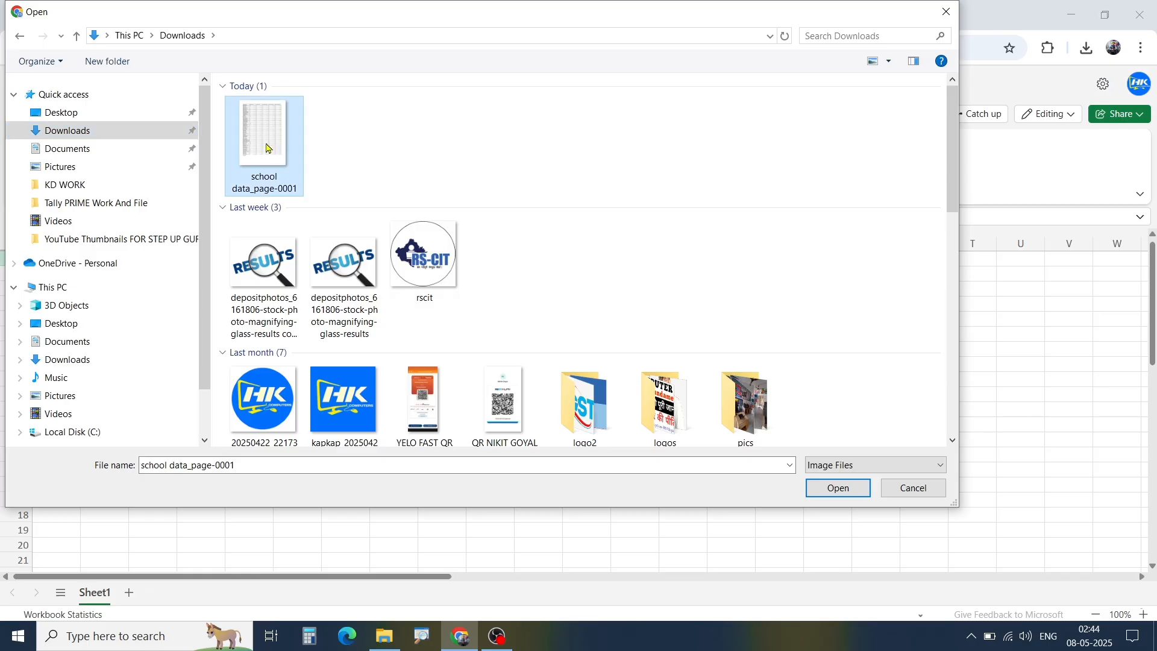
pyautogui.click(832, 485)
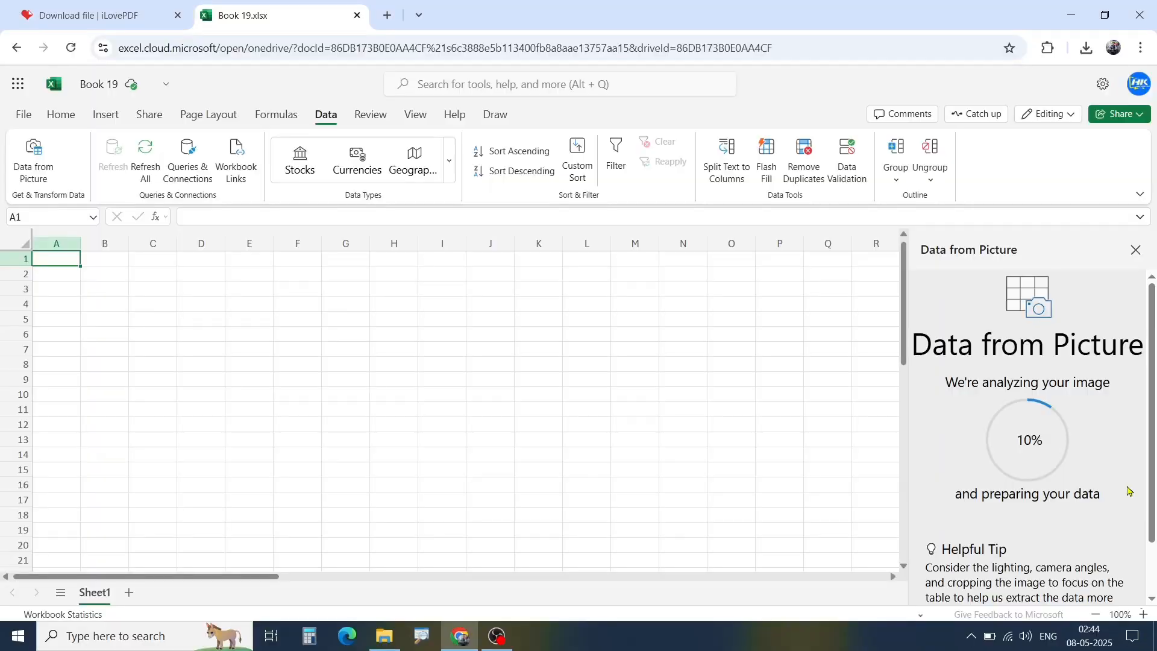
# Widen the Data from Picture pane and look through the student rows extracted from the image
pyautogui.scroll(-2, 1063, 493)
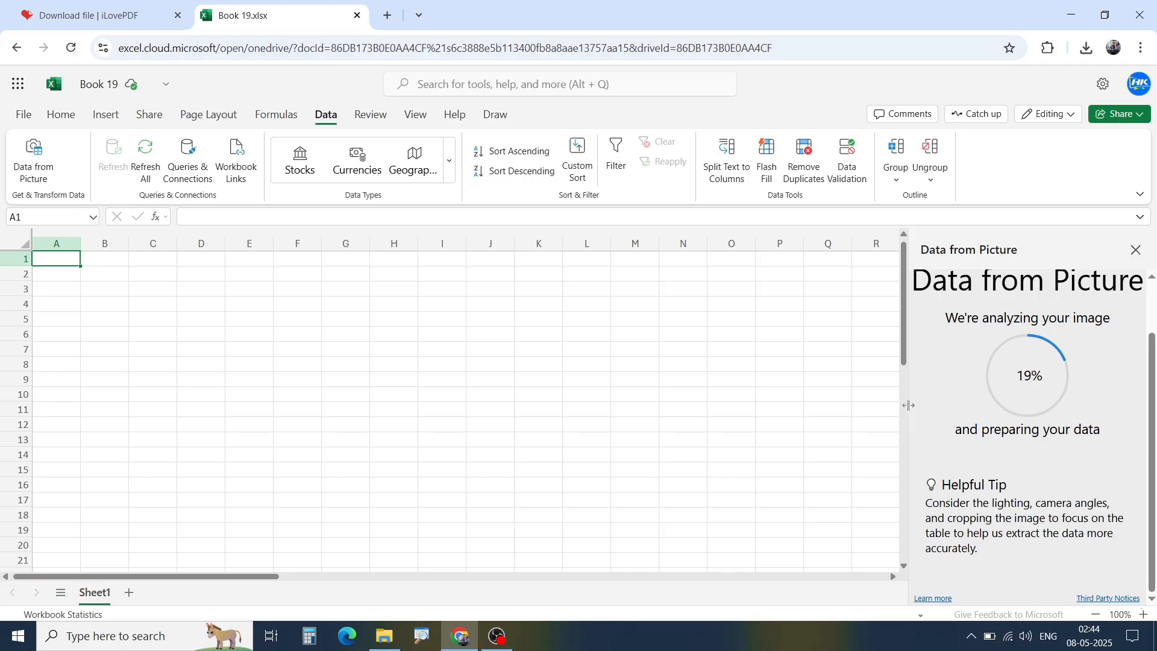
pyautogui.moveTo(908, 405); pyautogui.dragTo(831, 407)
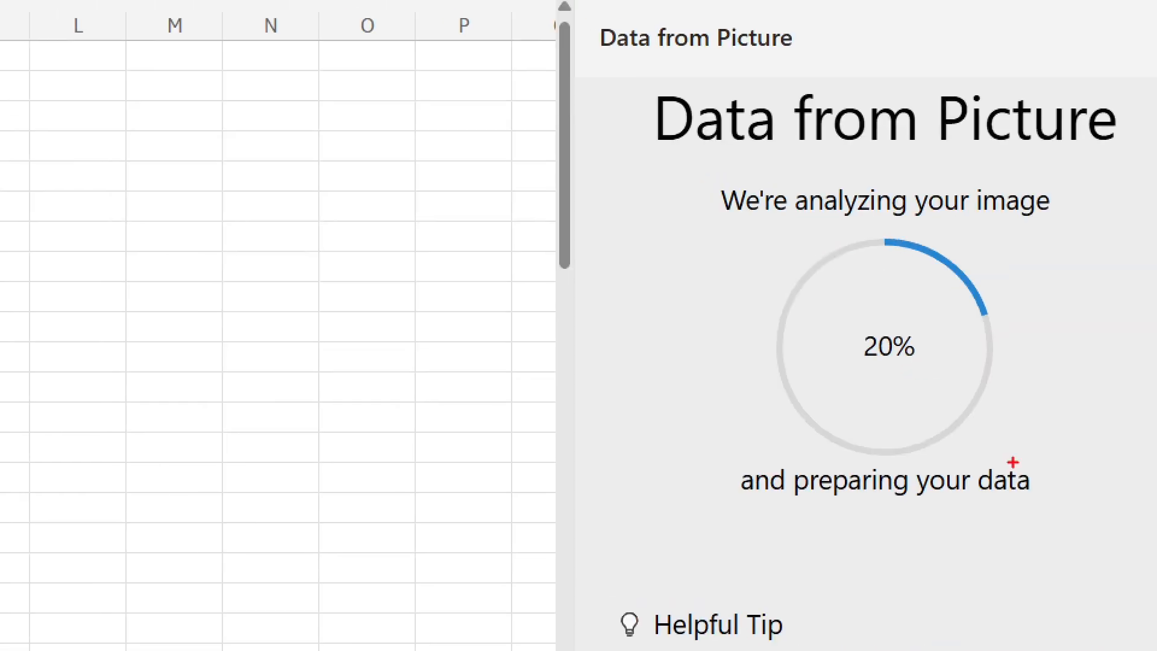
pyautogui.moveTo(625, 85)
pyautogui.mouseDown()
pyautogui.moveTo(710, 144)
pyautogui.moveTo(1136, 568)
pyautogui.mouseUp()
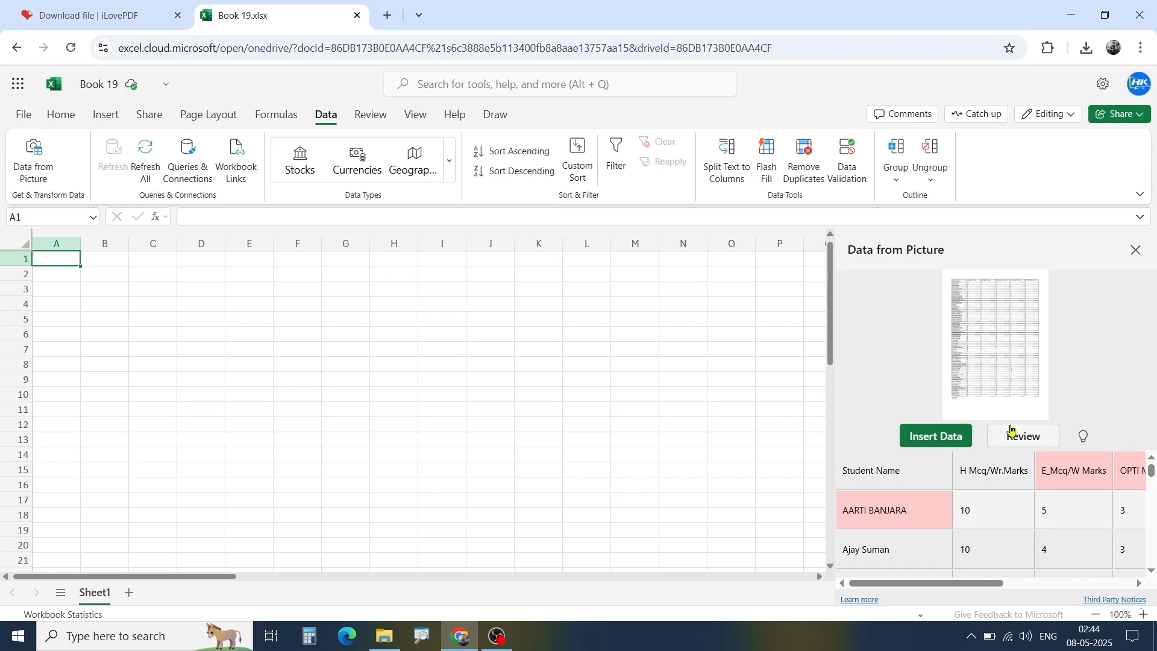
pyautogui.scroll(-10, 1048, 500)
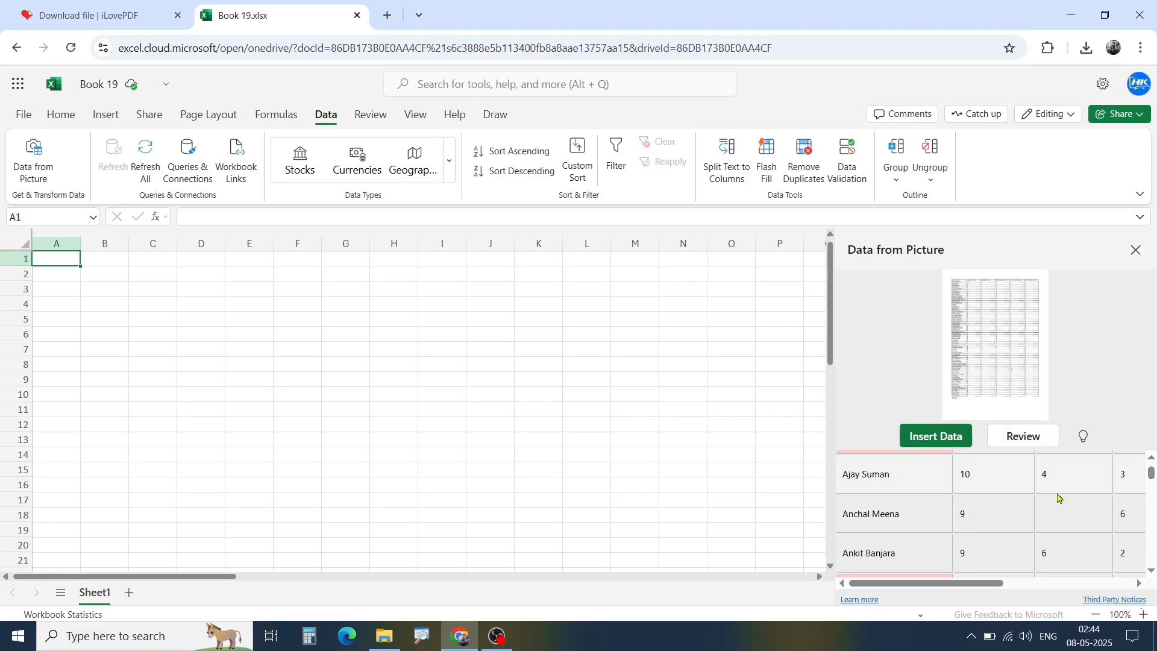
pyautogui.scroll(-5, 1037, 518)
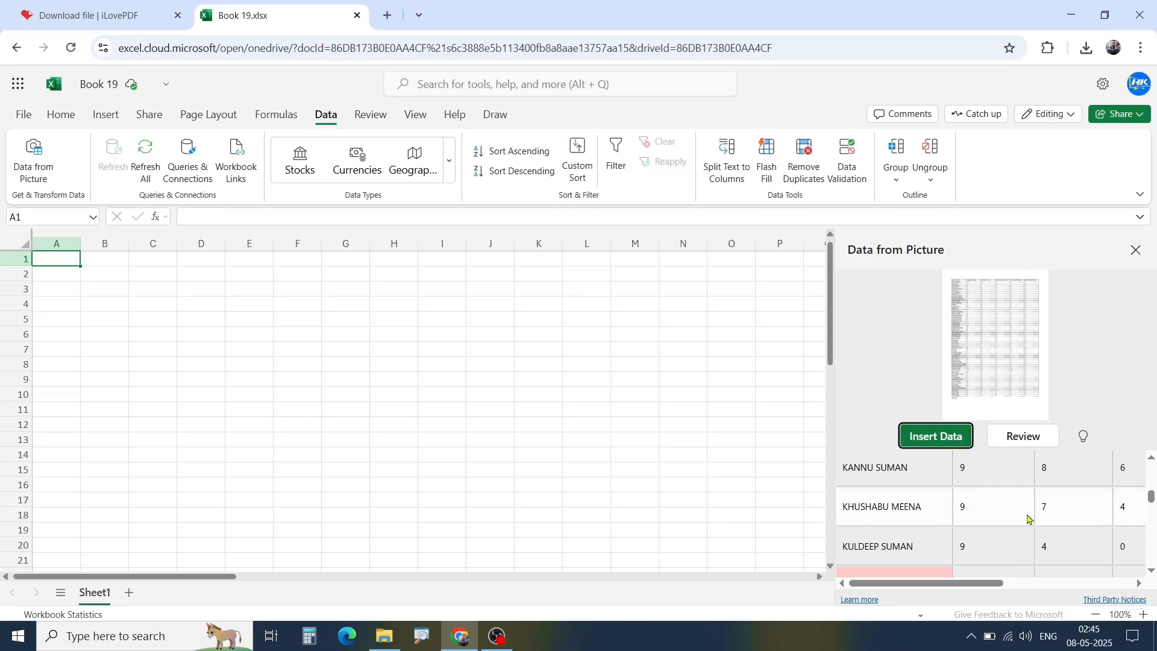
pyautogui.scroll(10, 959, 526)
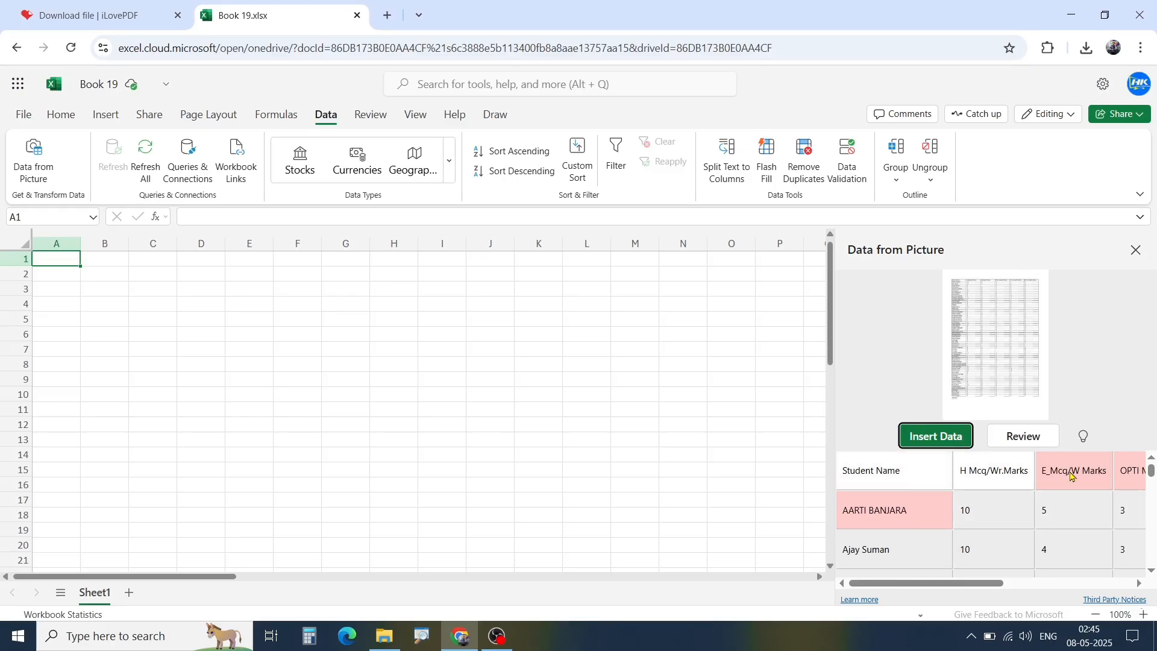
# Accept the low-confidence name of the first student in the extracted data as recognized
pyautogui.moveTo(902, 516)
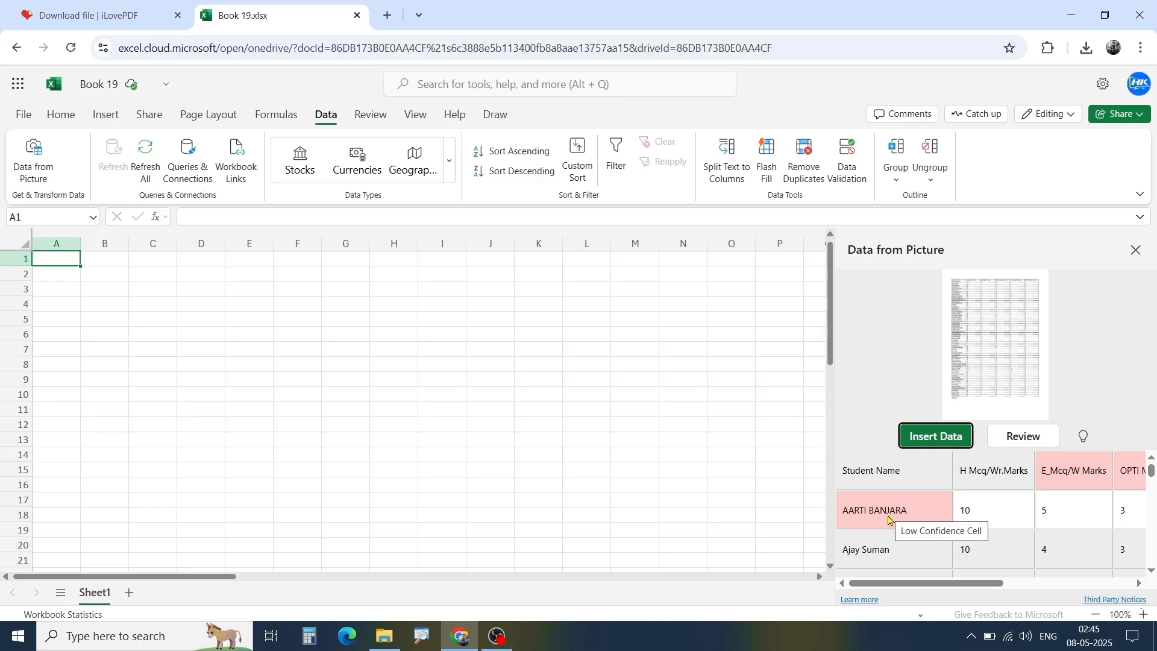
pyautogui.click(904, 517)
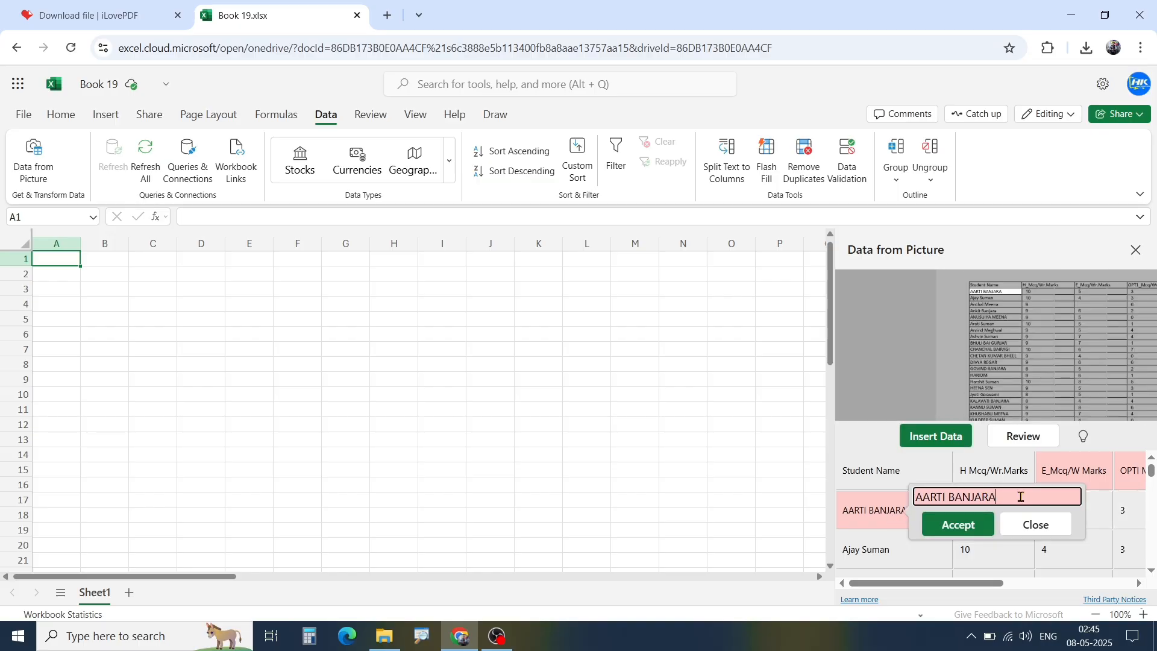
pyautogui.click(987, 527)
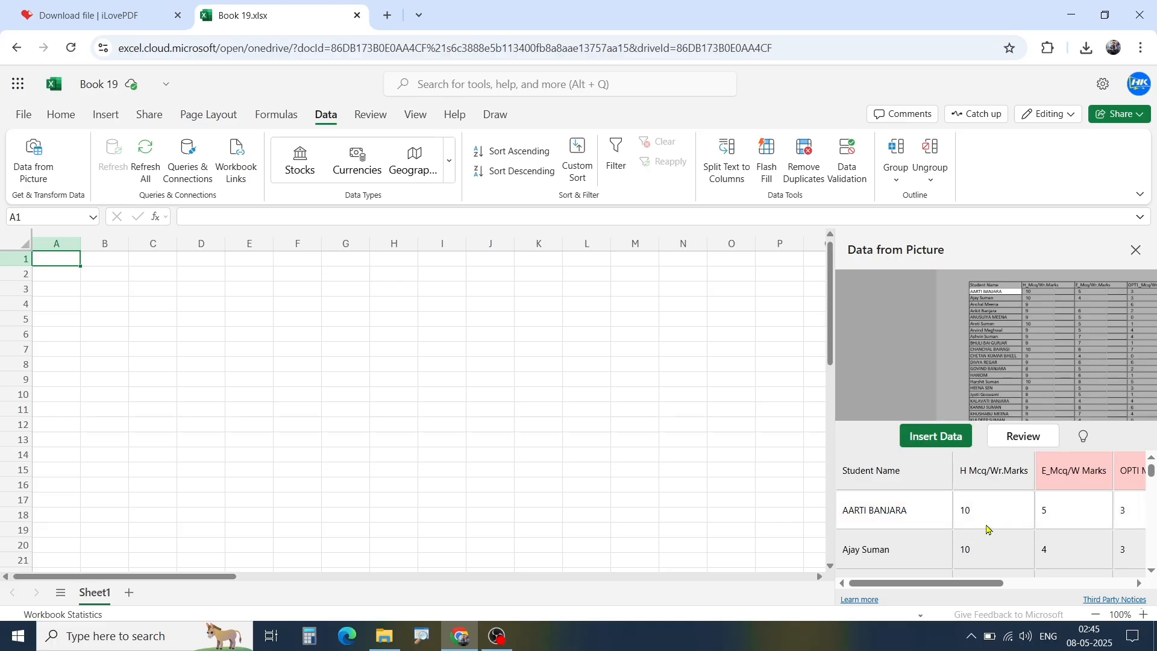
# Accept the flagged column headers E_Mcq/W Marks, OPTI Mcq/Wr. Marks and OPT3 McqAVr.Marks as recognized
pyautogui.click(1067, 471)
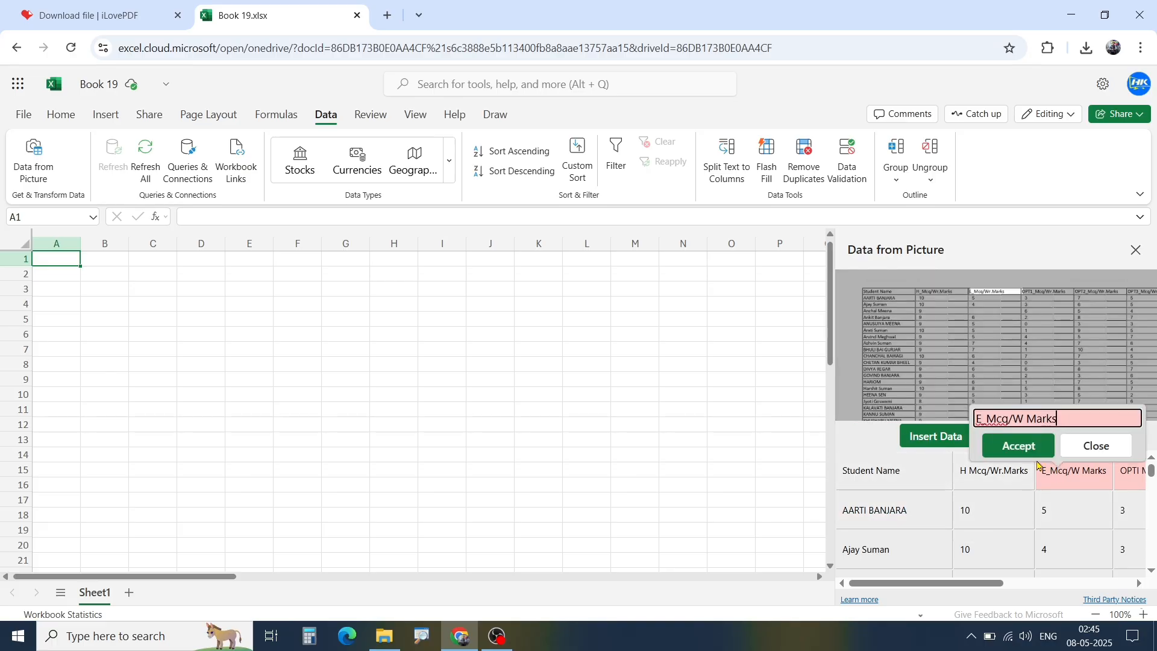
pyautogui.click(1016, 444)
pyautogui.click(1127, 479)
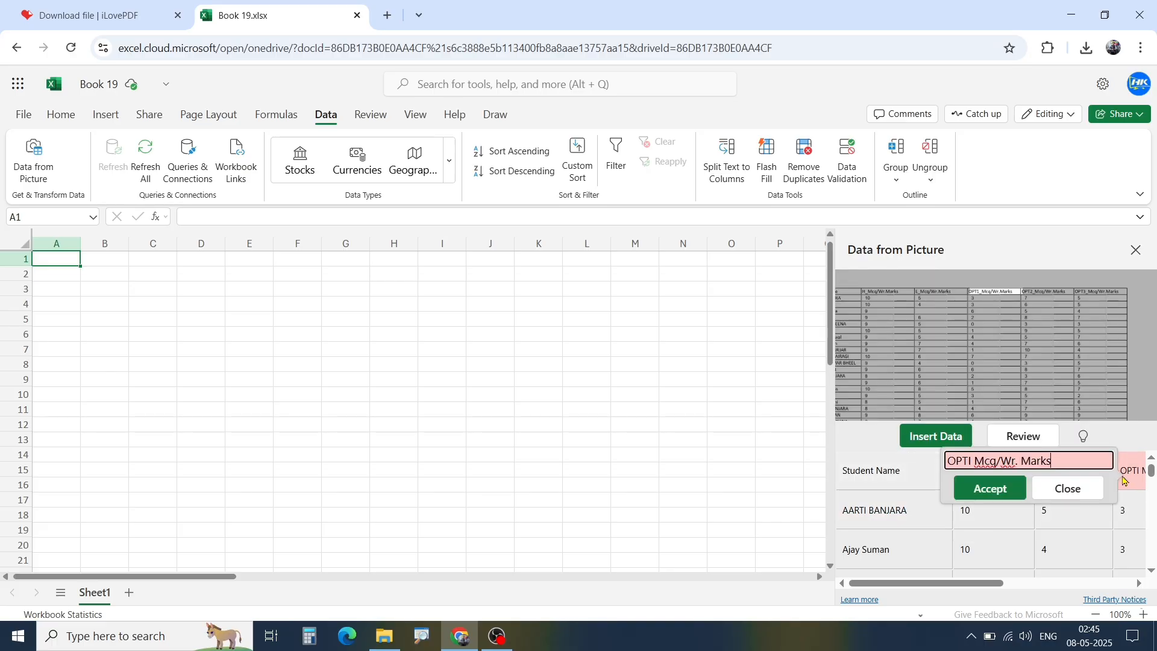
pyautogui.click(1018, 487)
pyautogui.hscroll(5, 1079, 506)
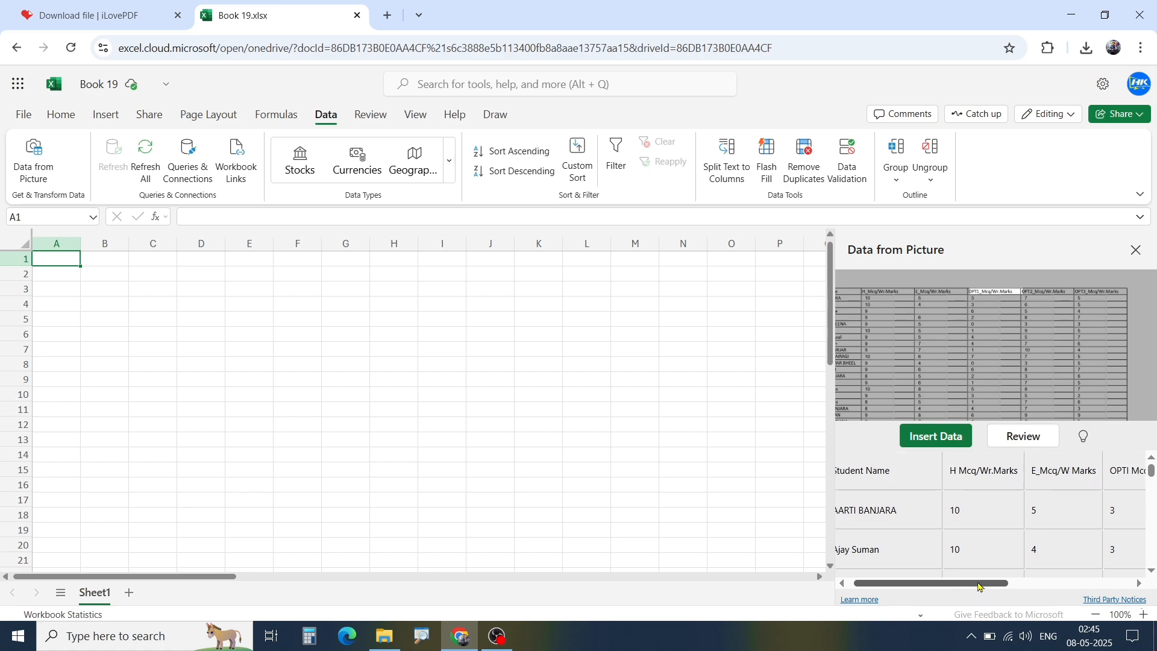
pyautogui.click(1082, 473)
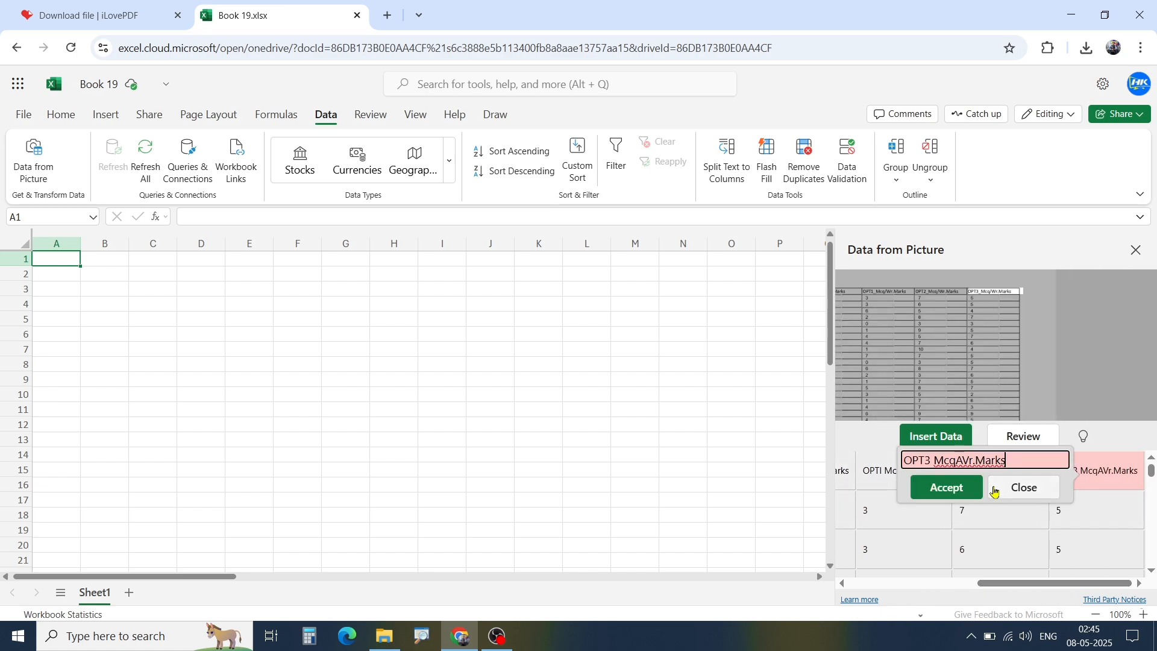
pyautogui.click(947, 487)
# Accept the flagged name of the fifth student in the Student Name column as recognized
pyautogui.moveTo(1022, 587); pyautogui.dragTo(897, 589)
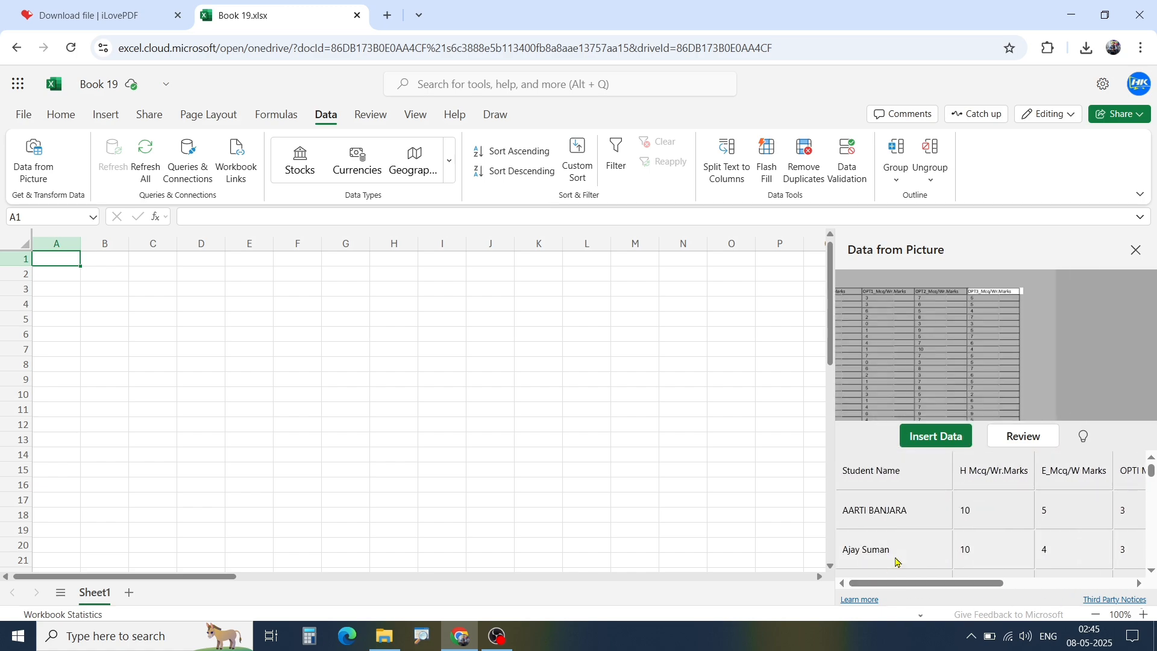
pyautogui.scroll(-2, 899, 557)
pyautogui.click(903, 520)
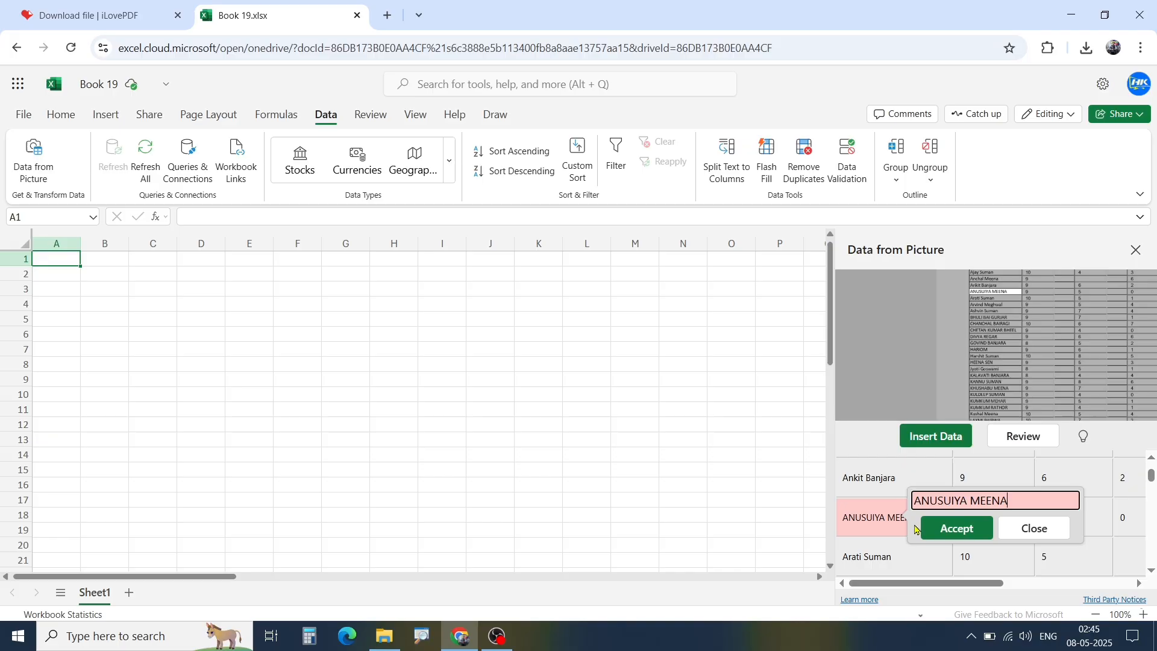
pyautogui.click(955, 537)
# Accept the flagged names of the ninth and tenth students in the extracted data without changing them
pyautogui.scroll(-2, 909, 547)
pyautogui.moveTo(965, 583); pyautogui.dragTo(878, 590)
pyautogui.scroll(2, 1067, 560)
pyautogui.scroll(-1, 1065, 561)
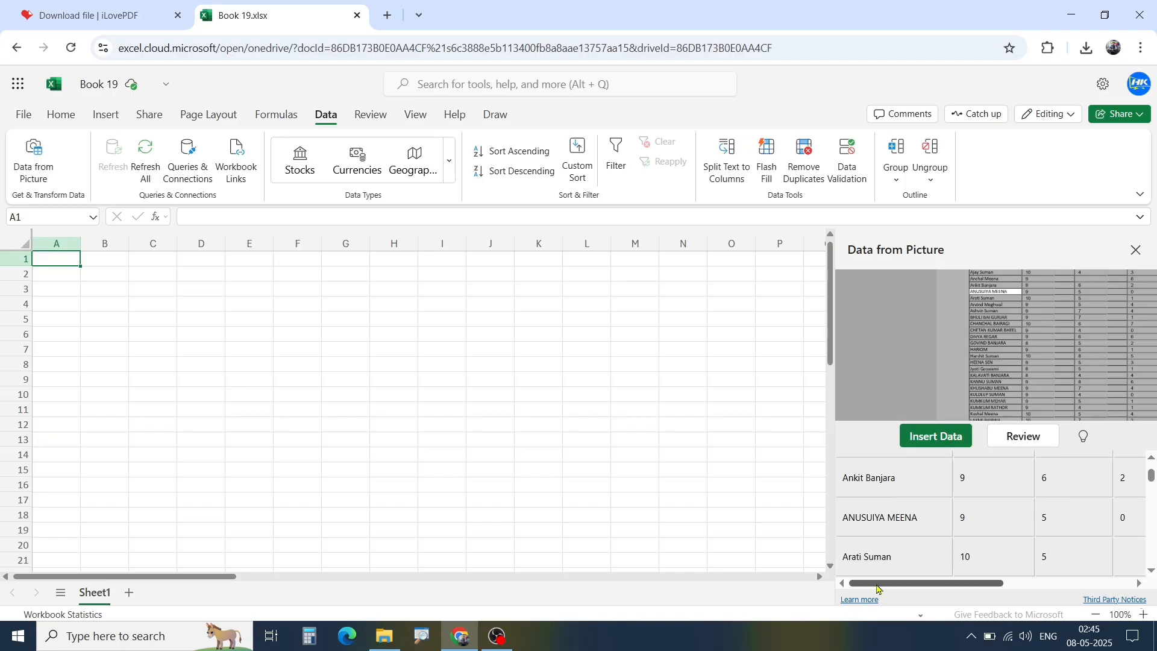
pyautogui.scroll(-6, 909, 548)
pyautogui.scroll(5, 909, 544)
pyautogui.scroll(-3, 907, 541)
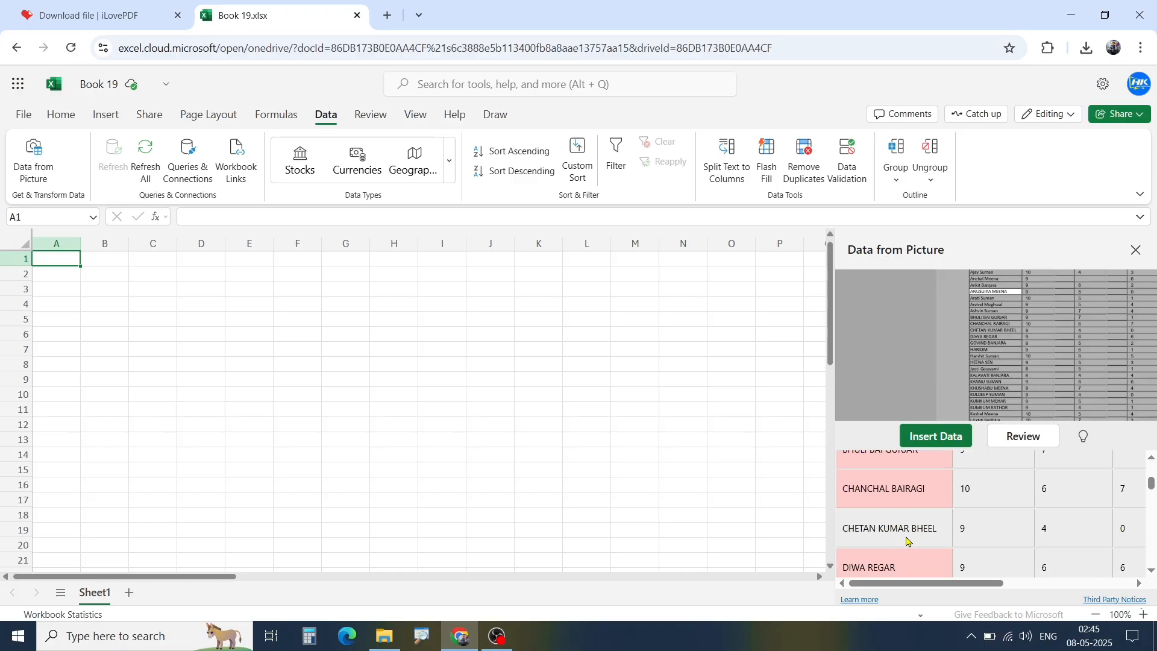
pyautogui.scroll(2, 907, 540)
pyautogui.click(907, 542)
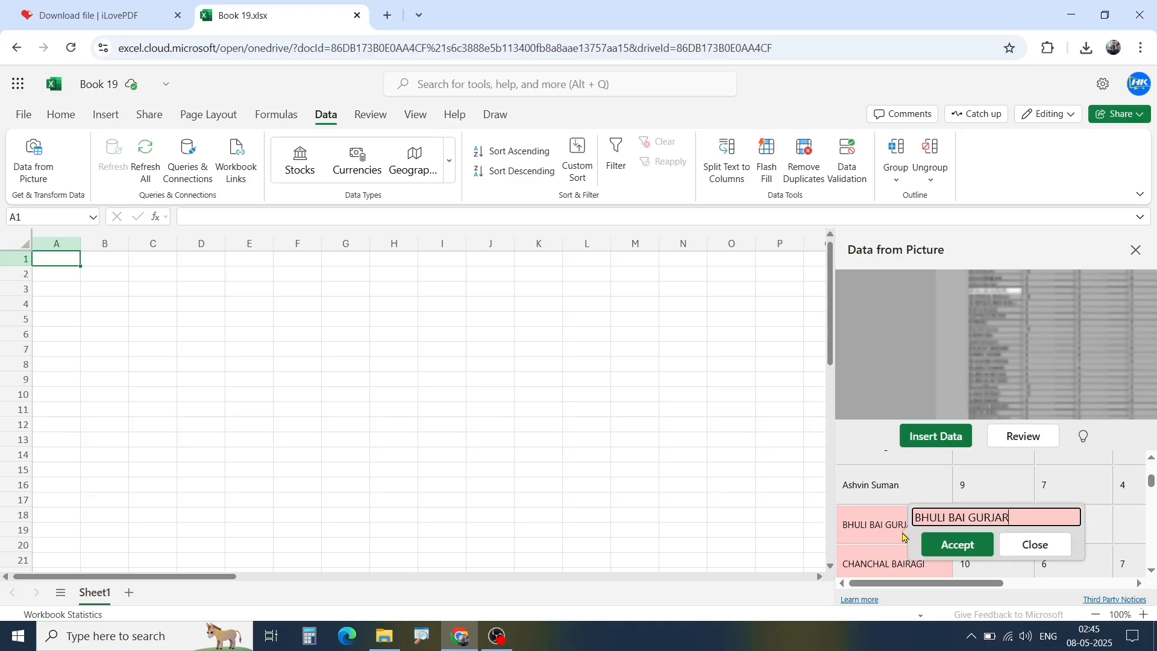
pyautogui.click(944, 545)
pyautogui.click(910, 563)
pyautogui.click(962, 562)
# Accept the three flagged names of the twelfth, thirteenth and fourteenth students as recognized
pyautogui.scroll(-3, 922, 542)
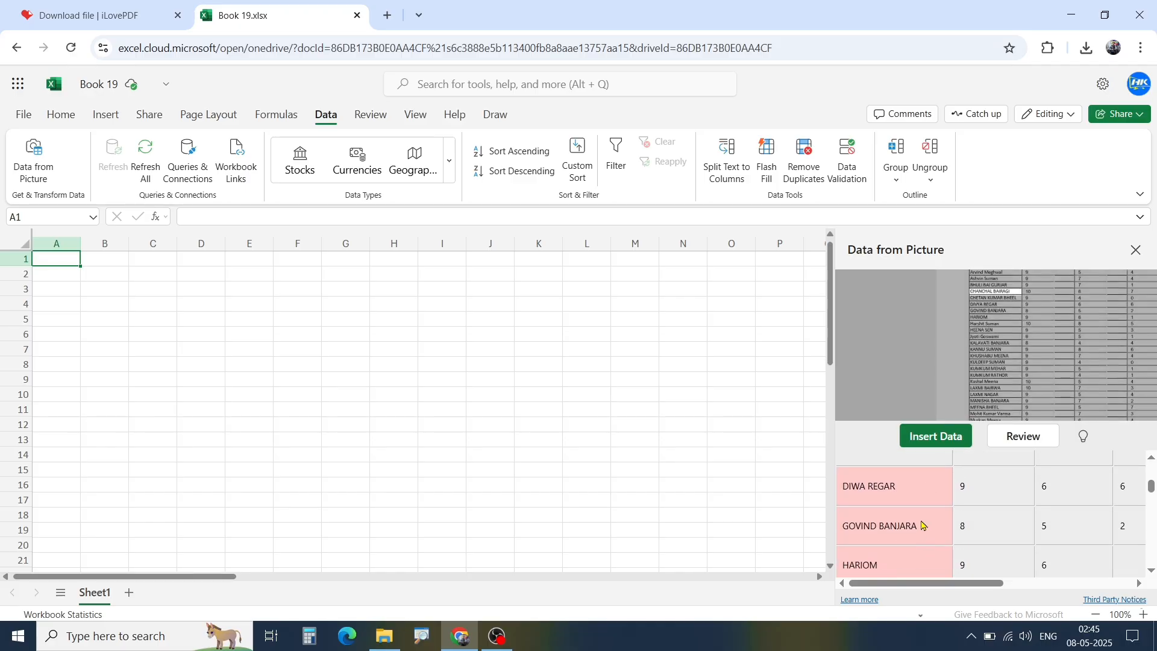
pyautogui.click(907, 486)
pyautogui.click(971, 502)
pyautogui.scroll(-2, 915, 511)
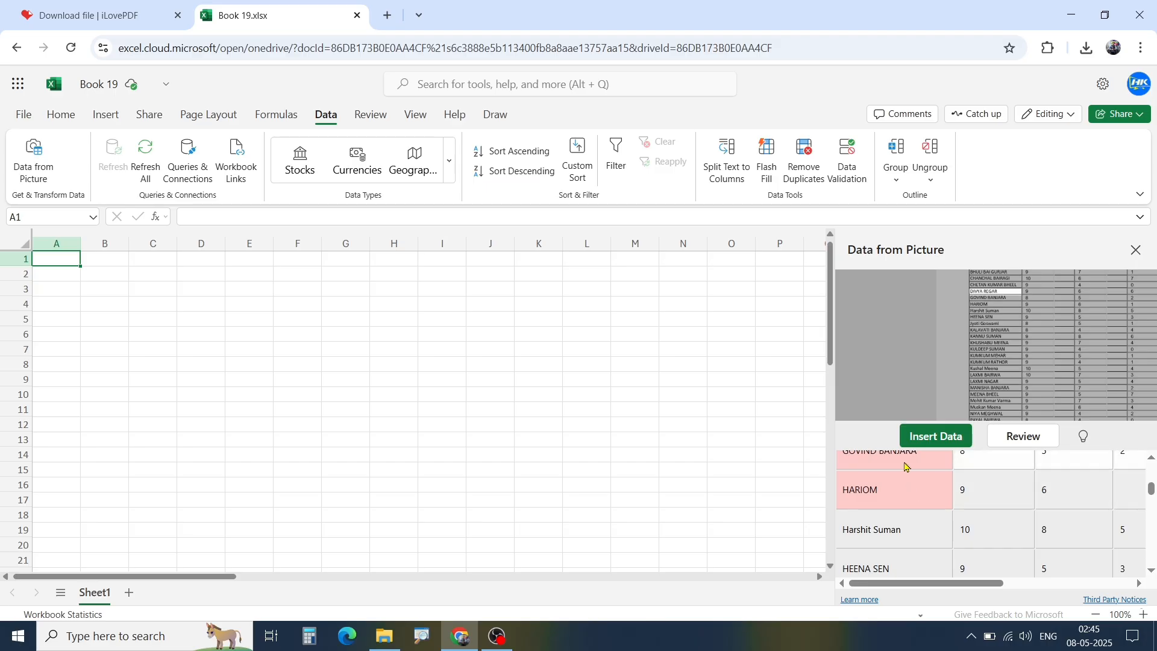
pyautogui.click(906, 466)
pyautogui.click(958, 472)
pyautogui.click(907, 508)
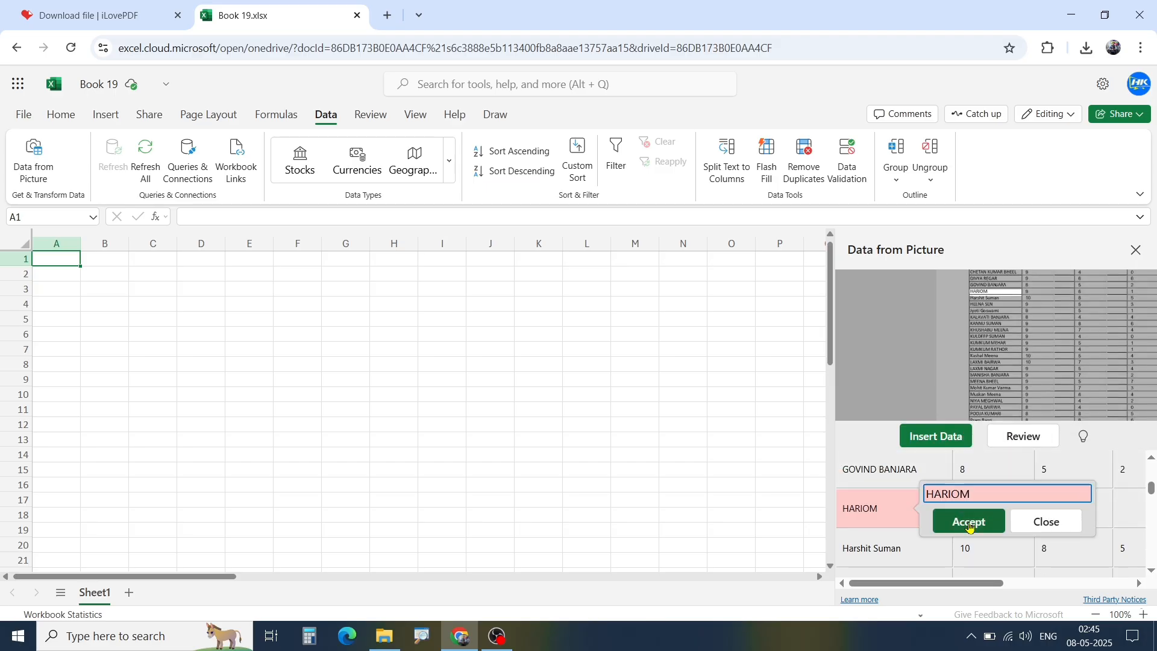
pyautogui.click(970, 522)
# Accept the flagged names of the 18th and 22nd students in the Student Name column as recognized
pyautogui.scroll(-2, 907, 526)
pyautogui.click(907, 525)
pyautogui.click(958, 530)
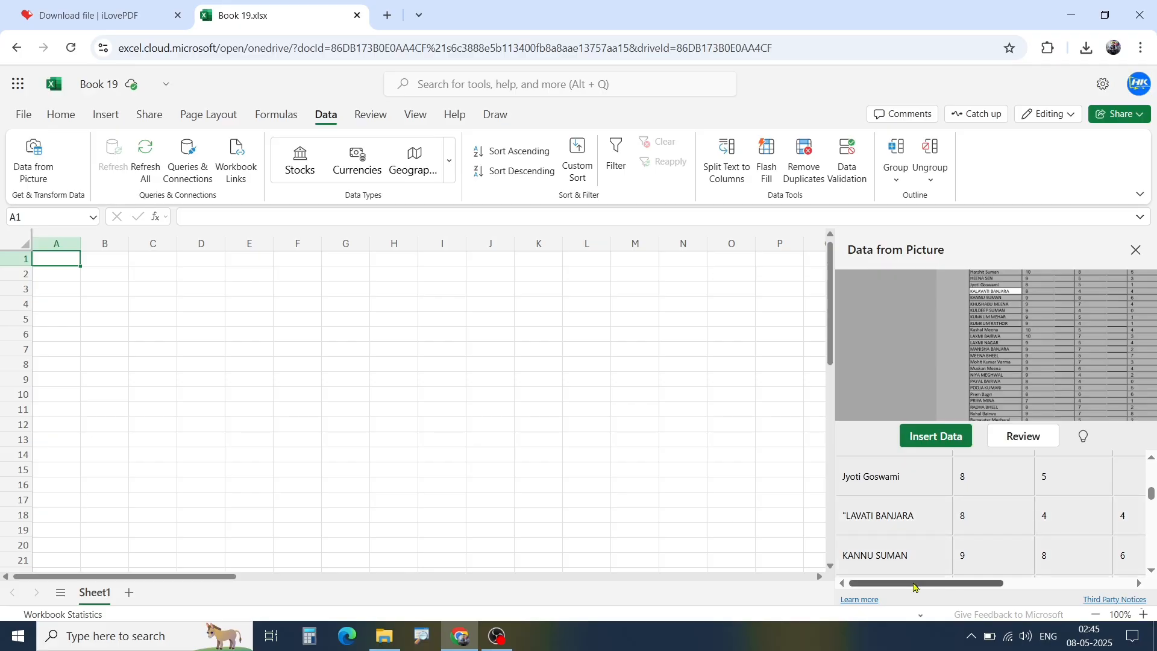
pyautogui.moveTo(924, 584)
pyautogui.mouseDown()
pyautogui.moveTo(1005, 586)
pyautogui.moveTo(909, 588)
pyautogui.mouseUp()
pyautogui.scroll(-3, 908, 542)
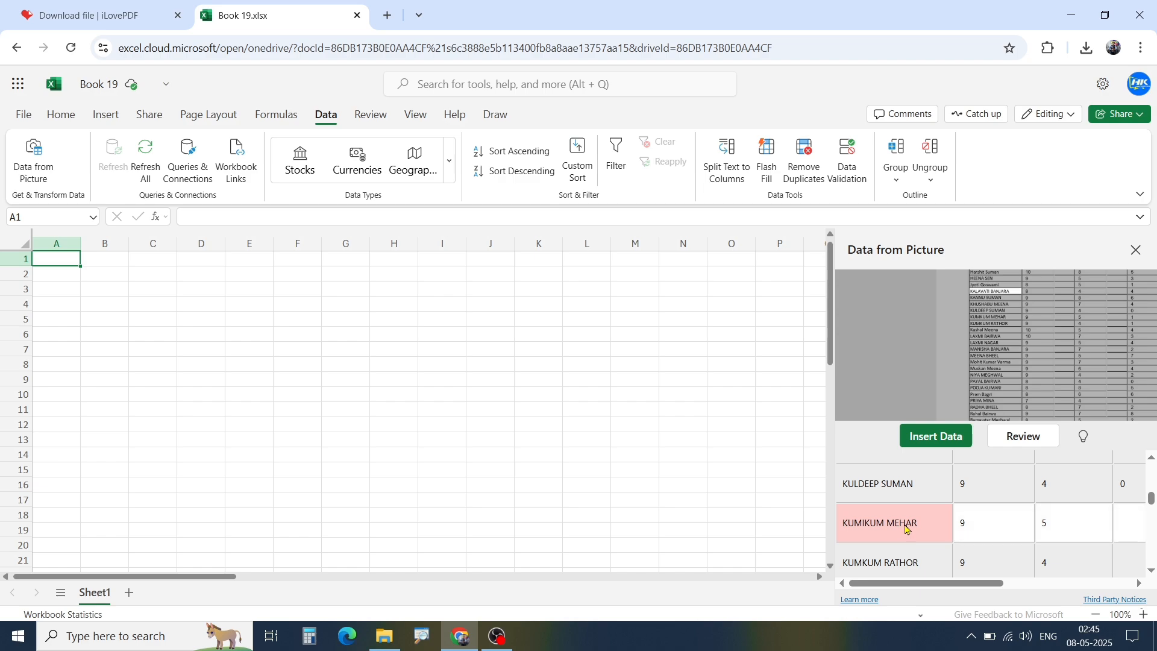
pyautogui.click(907, 529)
pyautogui.press('Return')
# Accept the three consecutive flagged names of the 25th, 26th and 27th students without changing them
pyautogui.scroll(-3, 907, 518)
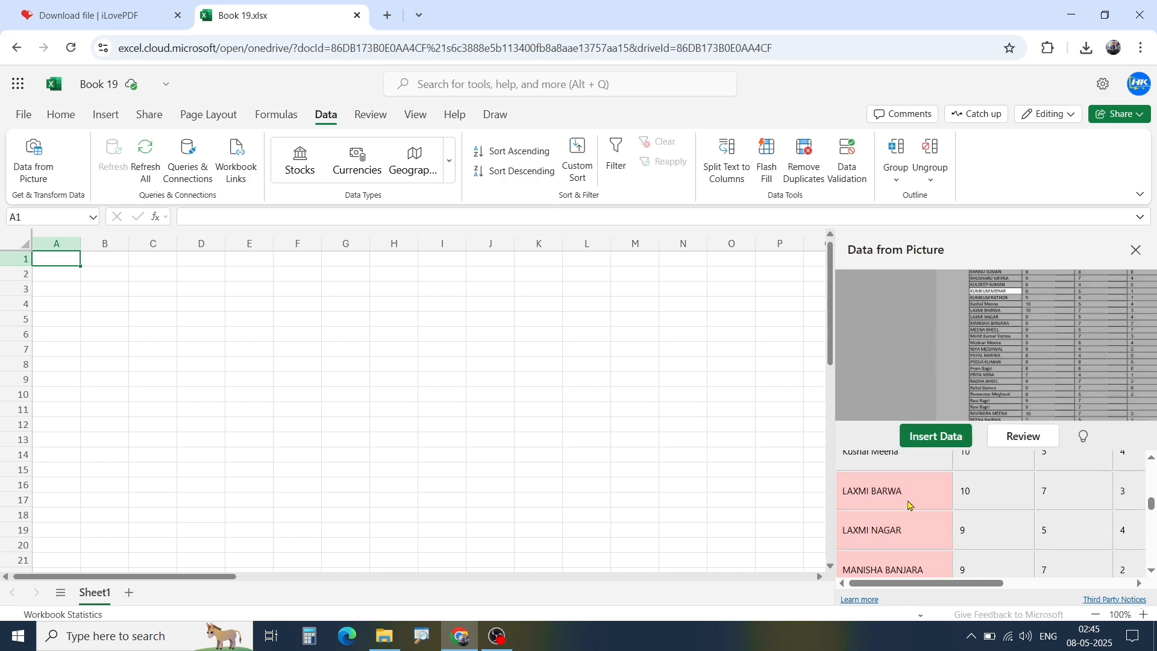
pyautogui.click(910, 505)
pyautogui.press('Return')
pyautogui.scroll(-3, 886, 472)
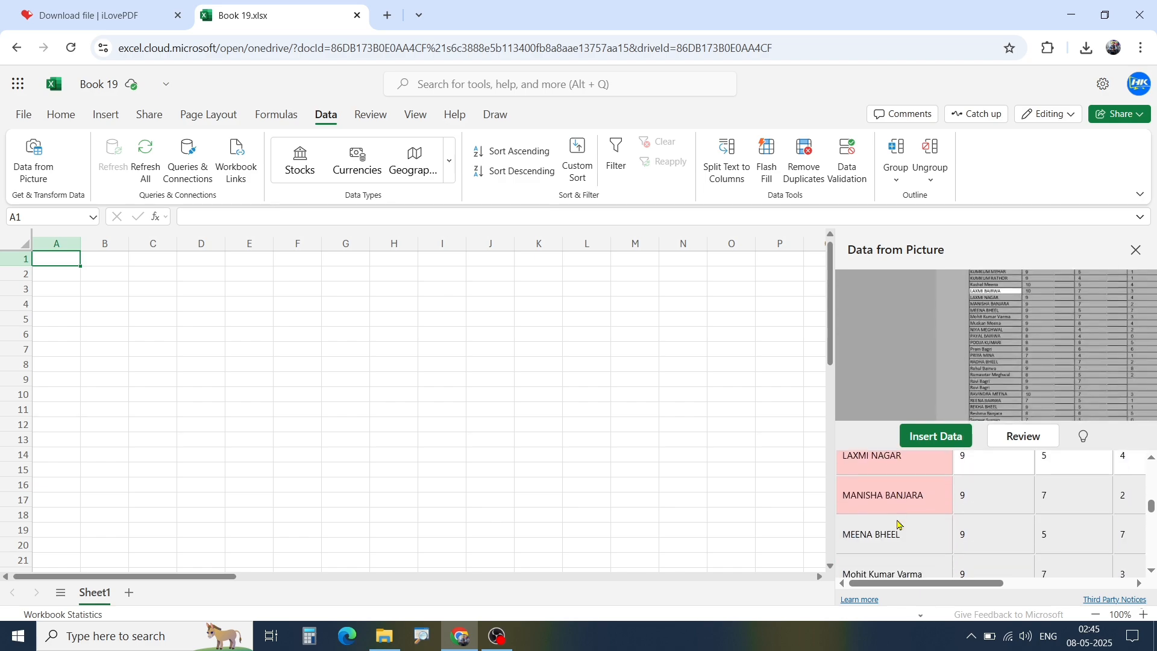
pyautogui.click(886, 472)
pyautogui.press('Return')
pyautogui.click(911, 505)
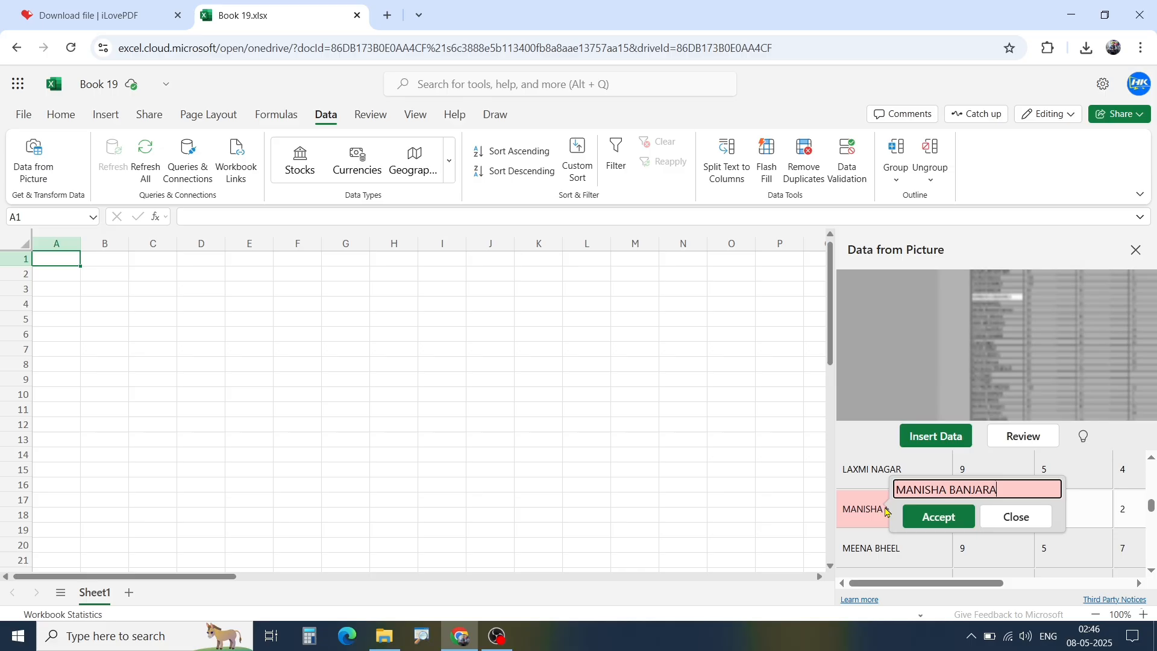
pyautogui.click(931, 520)
# Accept the three consecutive flagged names of the 31st, 32nd and 33rd students as recognized
pyautogui.scroll(-3, 922, 519)
pyautogui.scroll(-2, 885, 523)
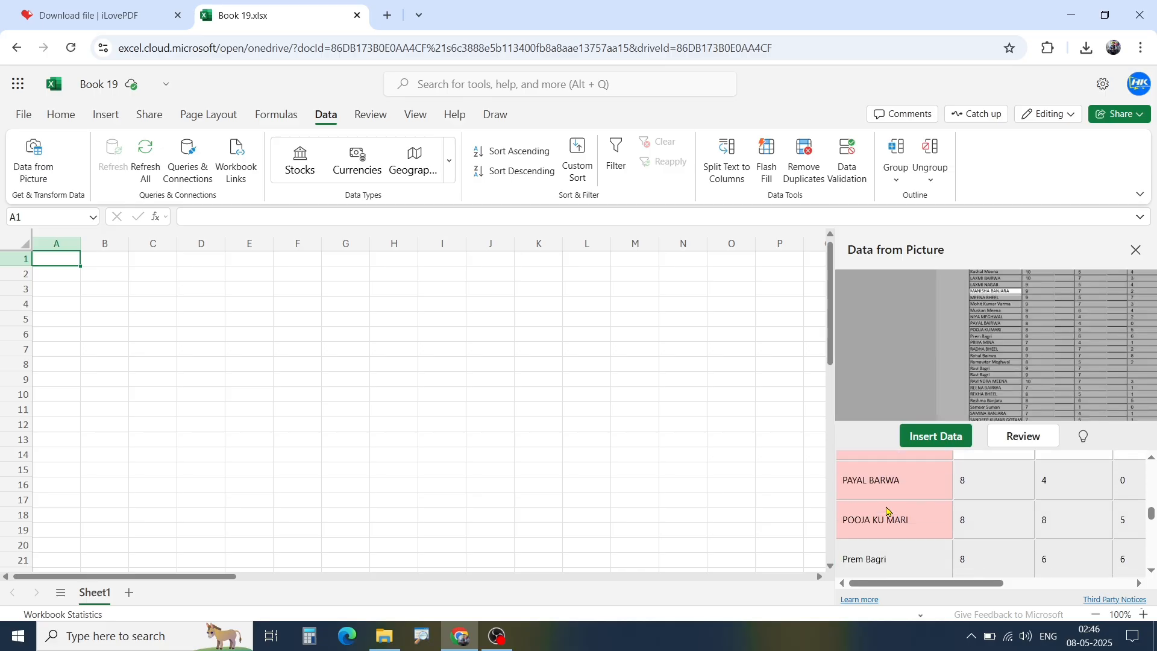
pyautogui.scroll(2, 878, 504)
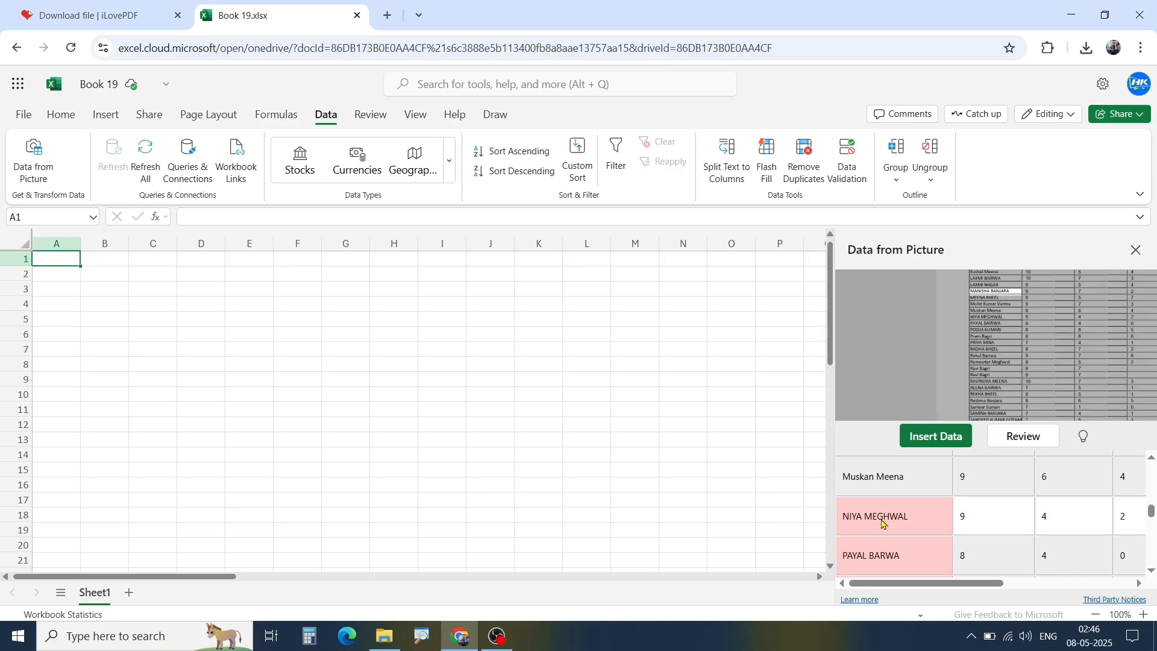
pyautogui.click(881, 523)
pyautogui.click(896, 539)
pyautogui.click(889, 559)
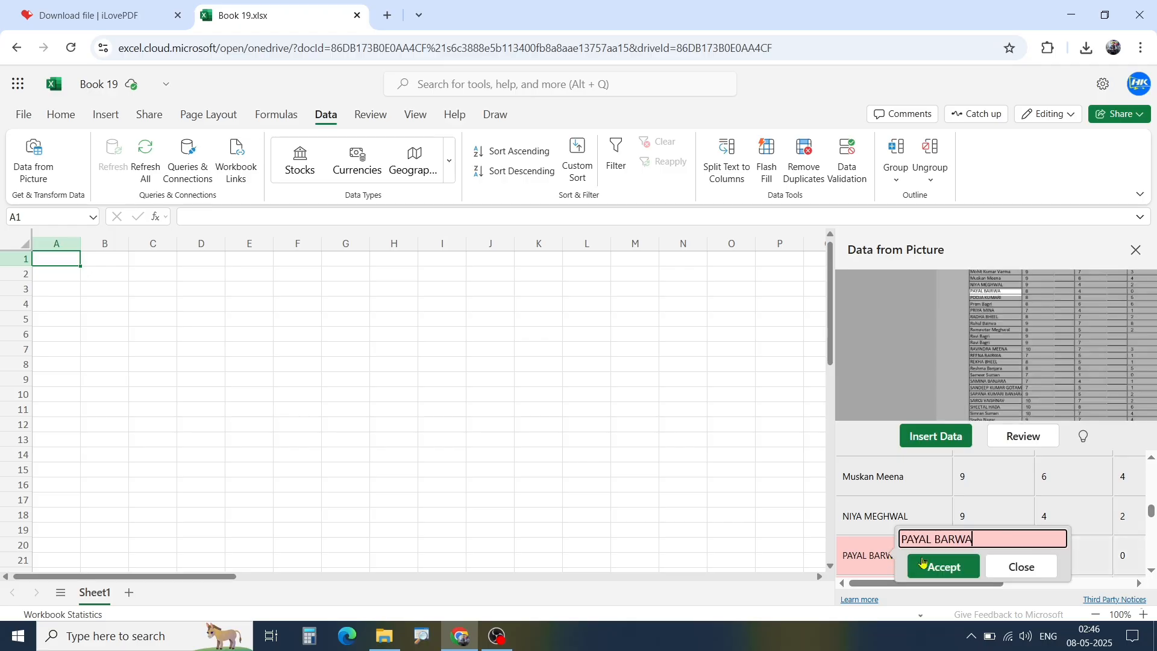
pyautogui.scroll(-2, 922, 551)
pyautogui.click(901, 521)
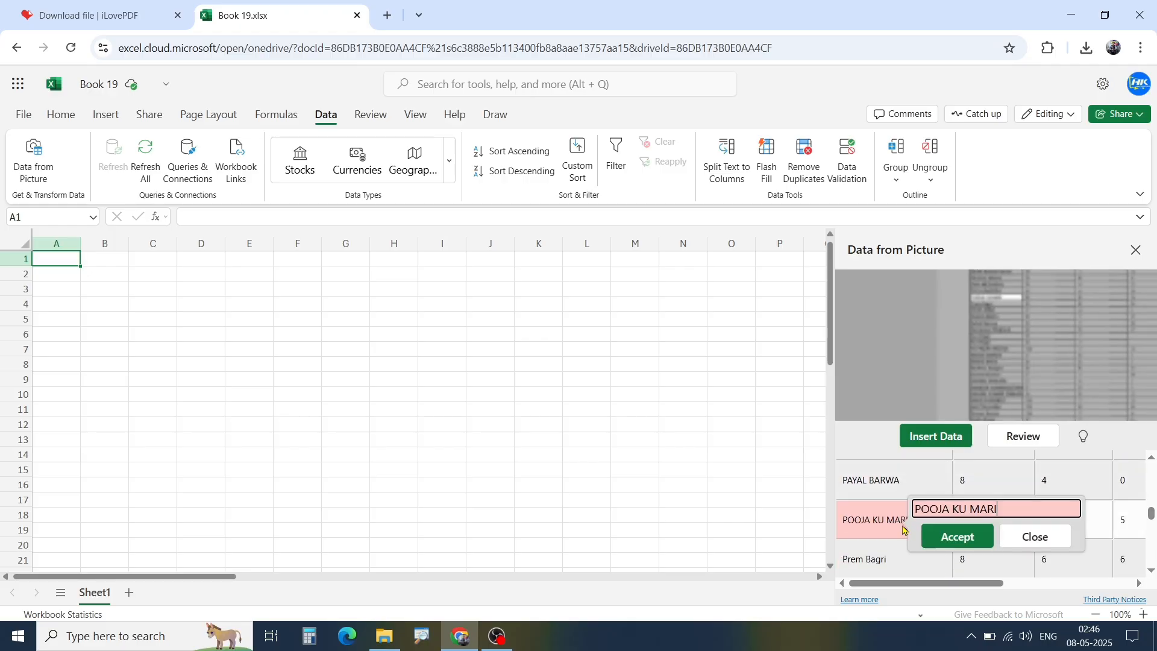
pyautogui.click(945, 535)
# Accept the flagged name of the 35th student in the extracted data as recognized
pyautogui.scroll(-3, 910, 536)
pyautogui.scroll(1, 910, 531)
pyautogui.click(892, 463)
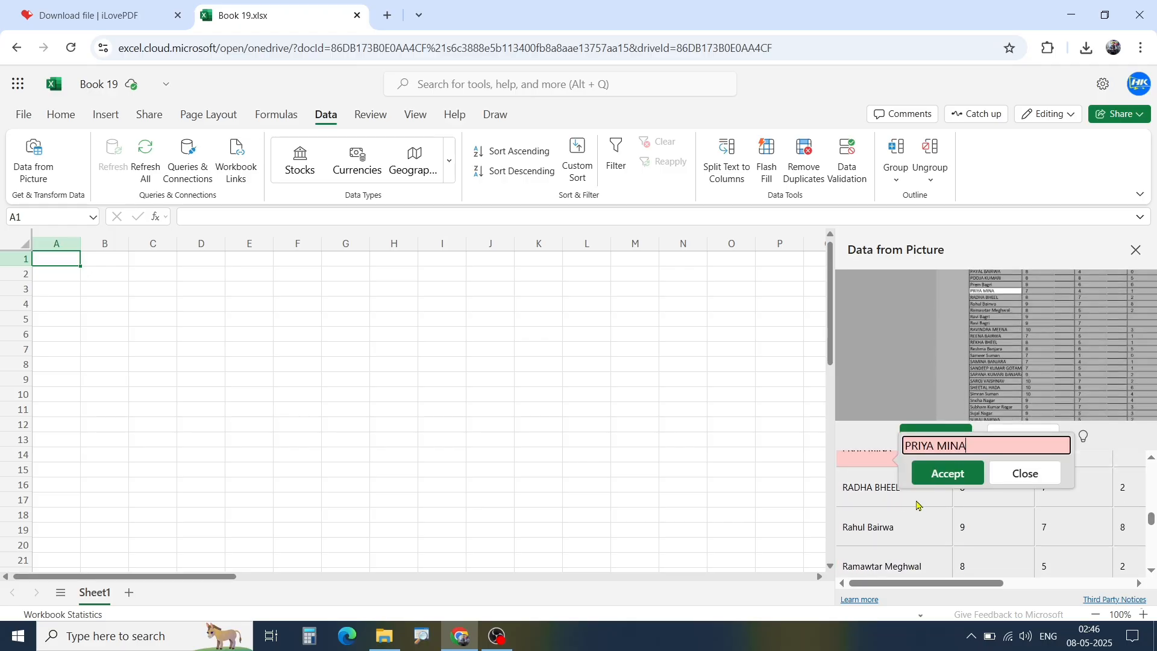
pyautogui.click(941, 474)
pyautogui.hscroll(2, 904, 530)
pyautogui.hscroll(-2, 904, 530)
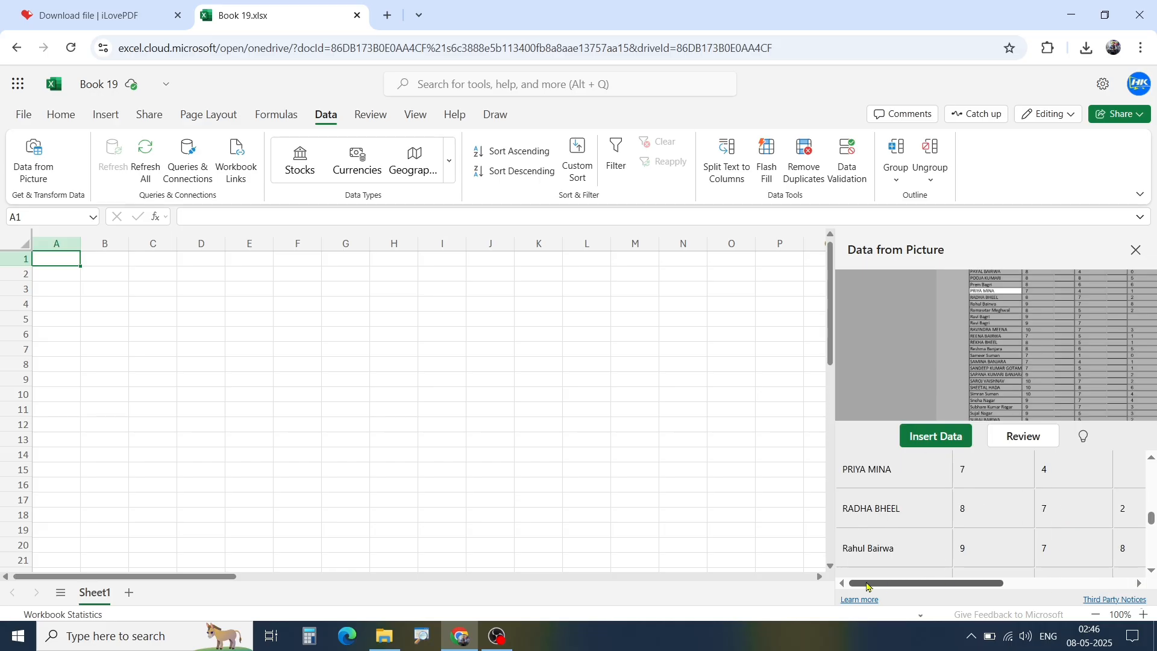
# Accept the flagged names of the 41st and 42nd students in the Student Name column without changing them
pyautogui.scroll(-1, 895, 546)
pyautogui.scroll(-3, 895, 546)
pyautogui.scroll(2, 898, 545)
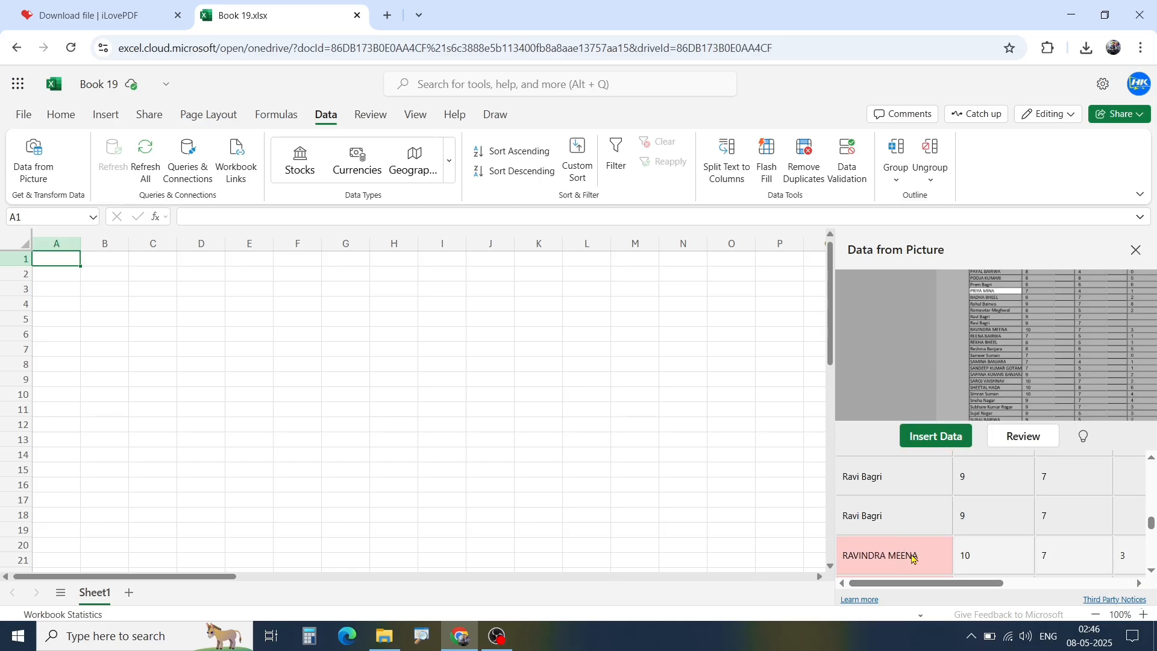
pyautogui.click(927, 545)
pyautogui.click(958, 568)
pyautogui.click(907, 534)
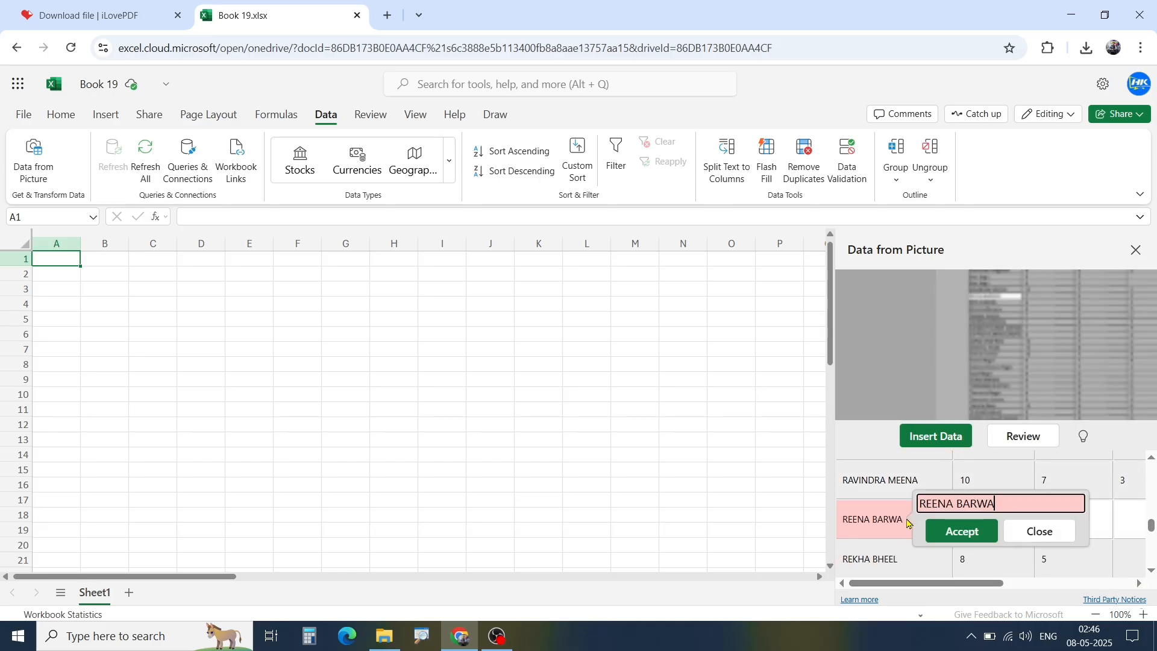
pyautogui.click(959, 531)
pyautogui.scroll(-4, 918, 529)
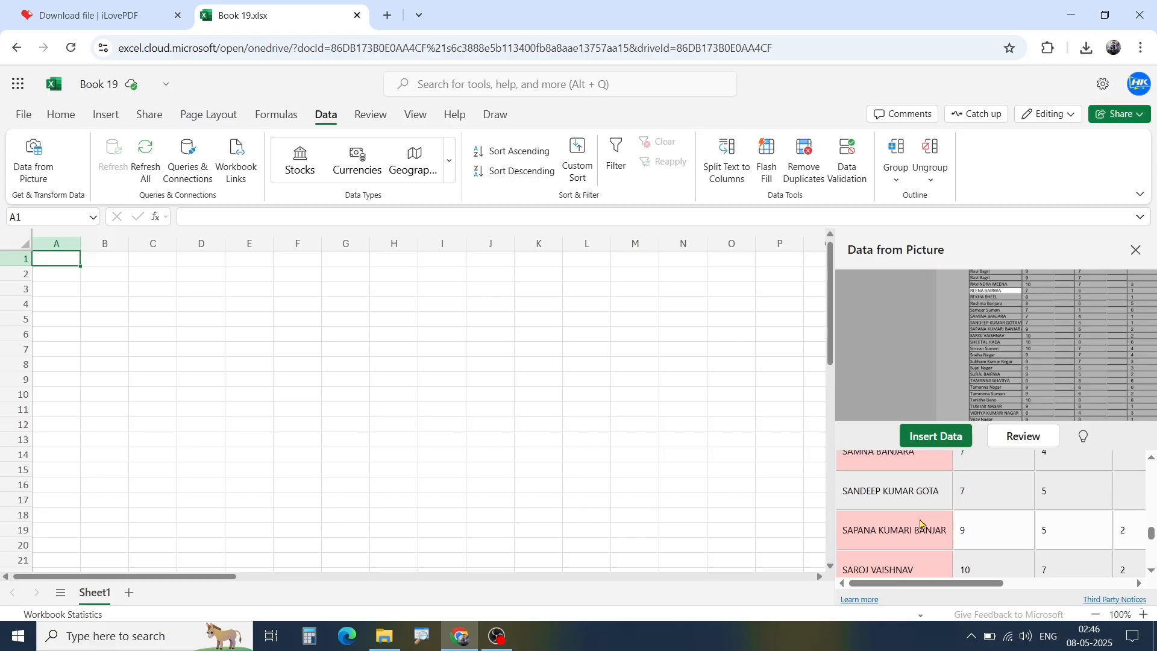
# Accept the flagged names of the 46th, 48th and 49th students in the extracted data as recognized
pyautogui.scroll(1, 920, 529)
pyautogui.click(920, 531)
pyautogui.click(882, 511)
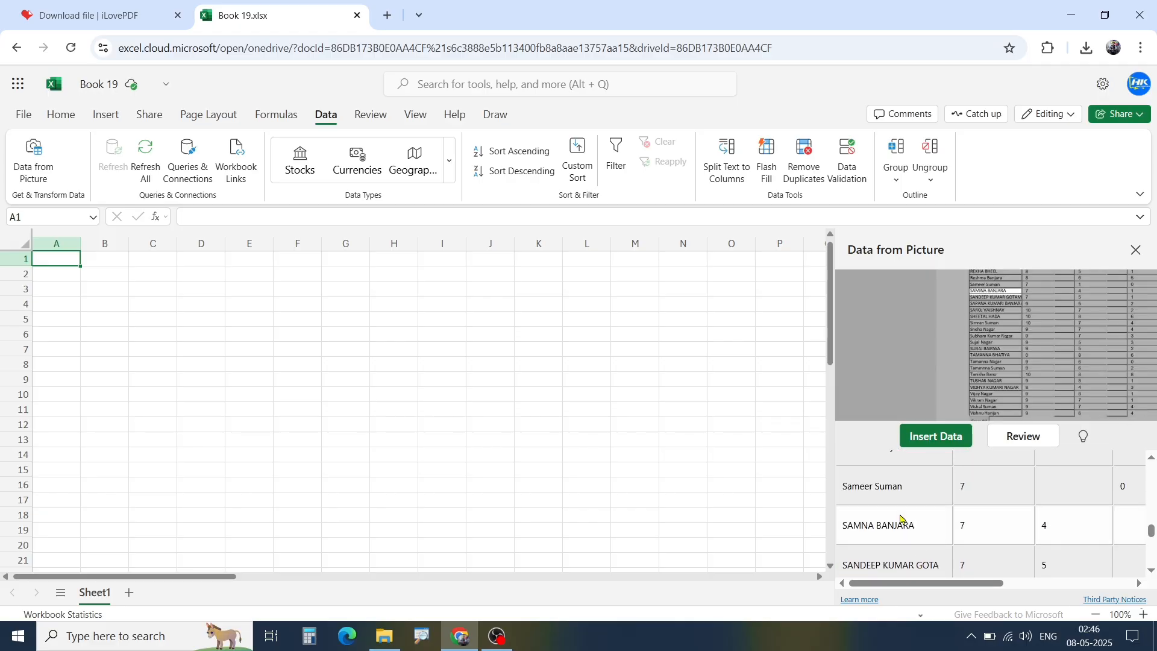
pyautogui.click(906, 545)
pyautogui.click(949, 541)
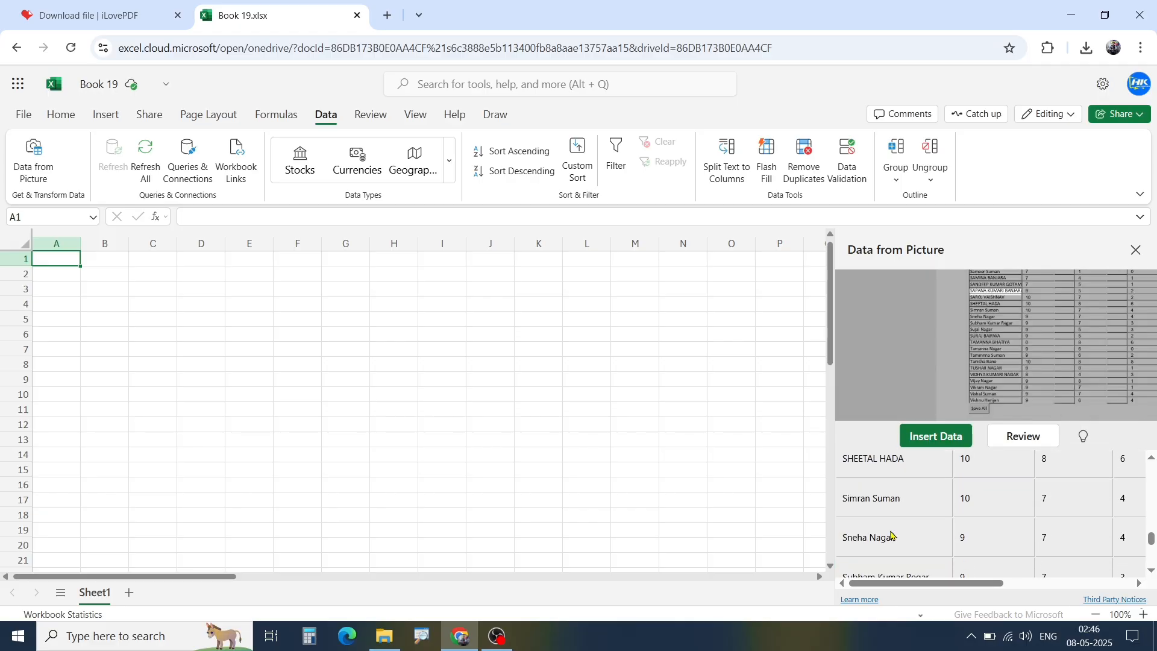
pyautogui.scroll(2, 886, 524)
pyautogui.click(888, 499)
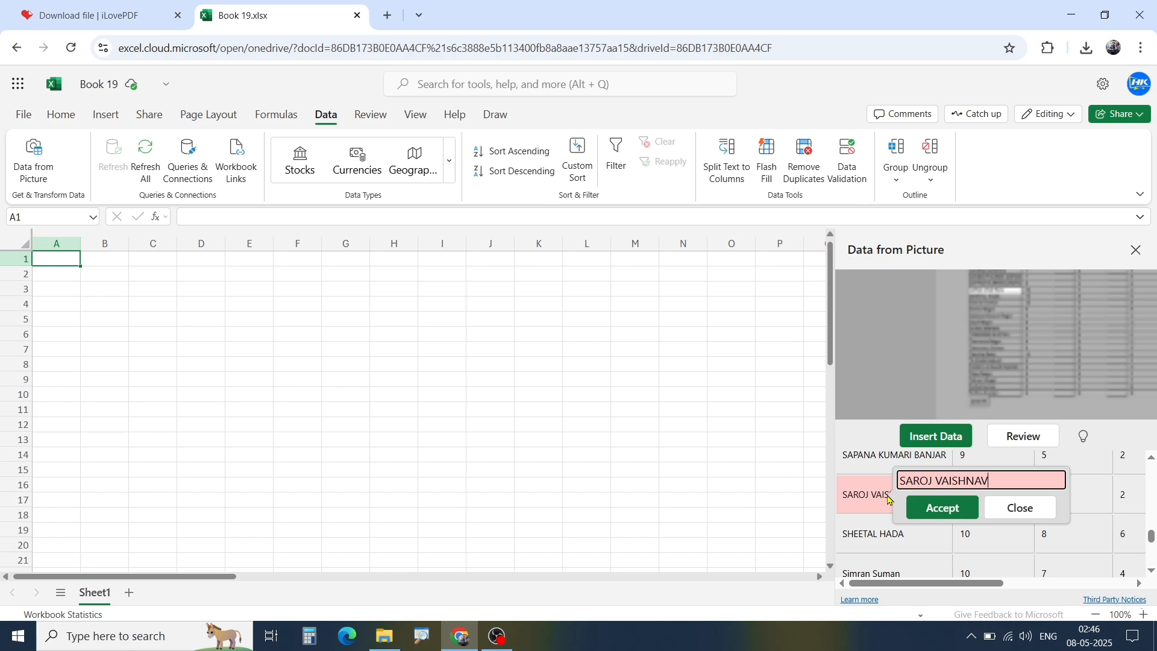
pyautogui.click(932, 510)
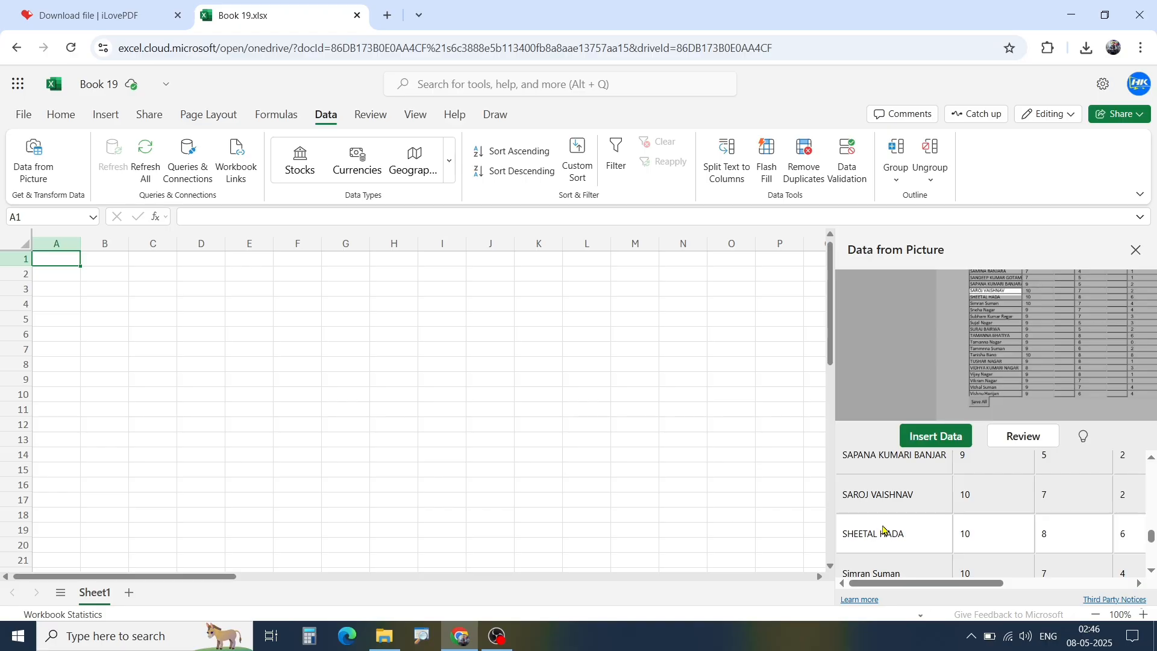
# Accept the two consecutive flagged names of the 55th and 56th students without changing them
pyautogui.scroll(-6, 884, 530)
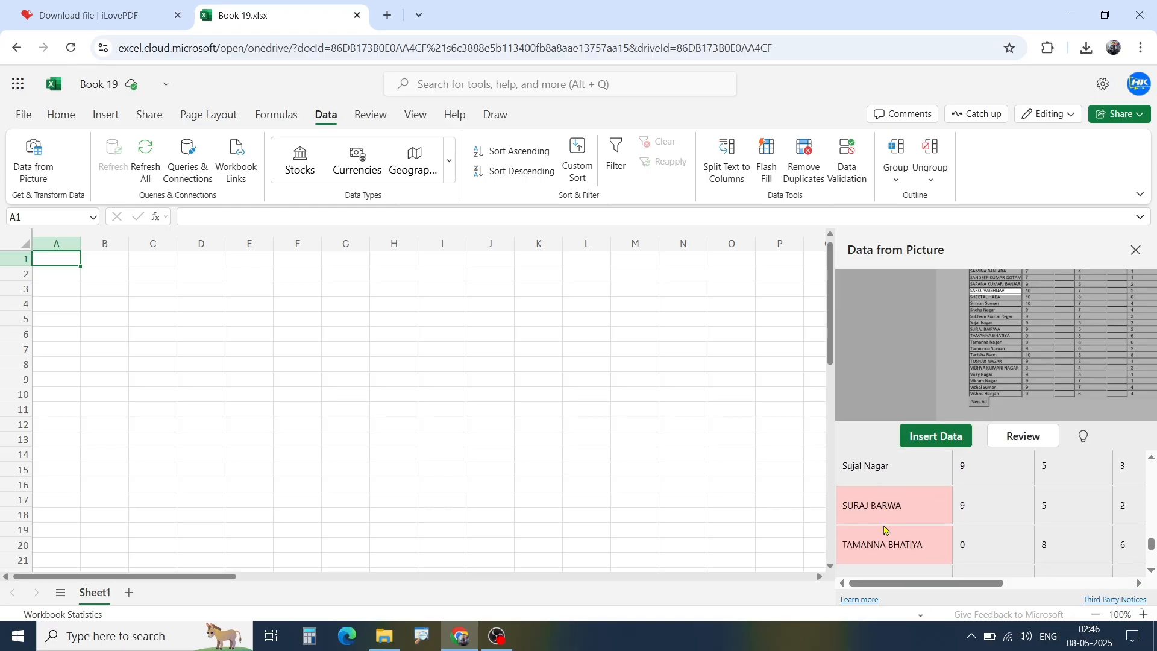
pyautogui.click(898, 518)
pyautogui.click(937, 530)
pyautogui.scroll(-2, 922, 524)
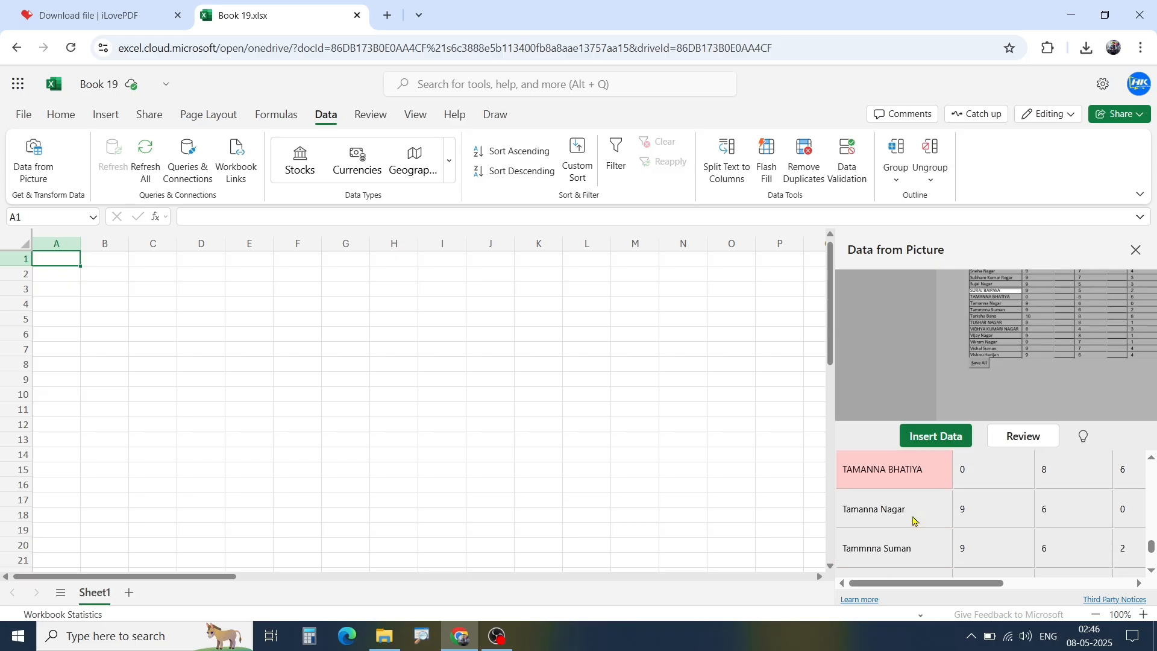
pyautogui.click(896, 471)
pyautogui.click(944, 484)
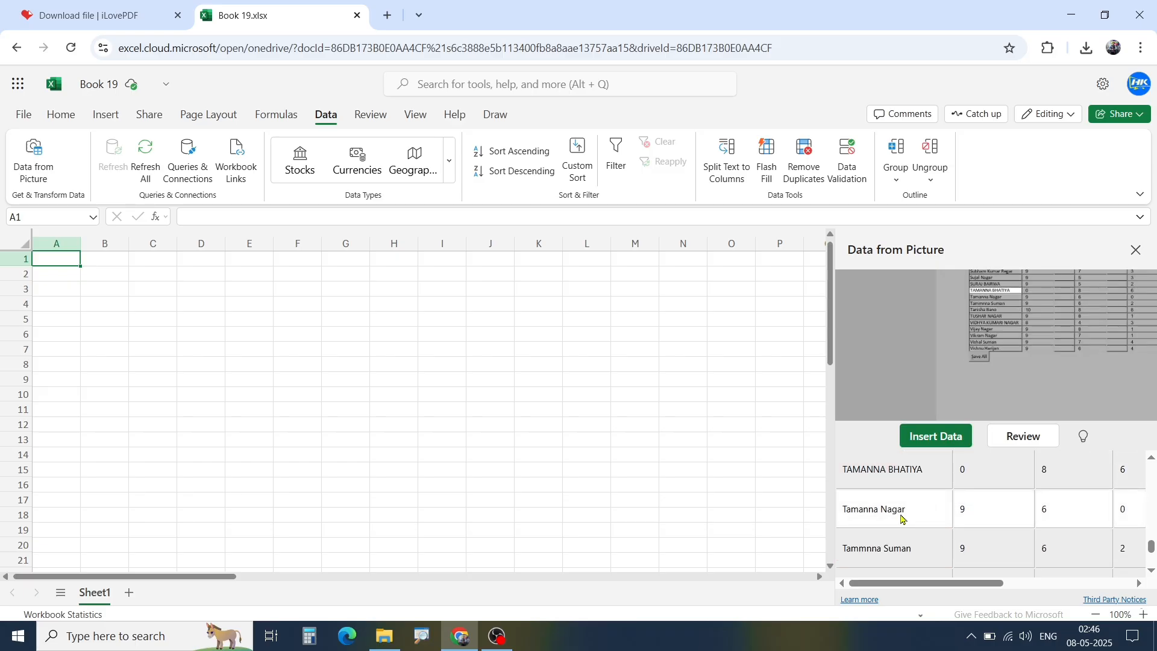
# Remove the stray apostrophe from the flagged name of the 61st student and accept the corrected name
pyautogui.scroll(-5, 902, 518)
pyautogui.scroll(1, 901, 517)
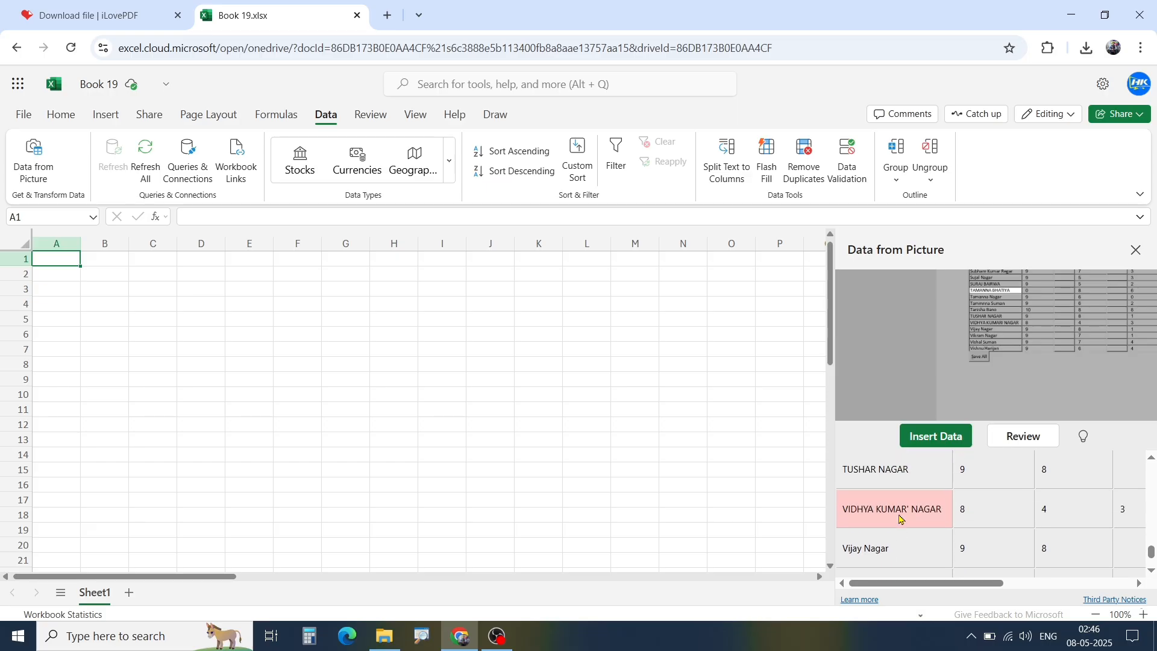
pyautogui.click(899, 514)
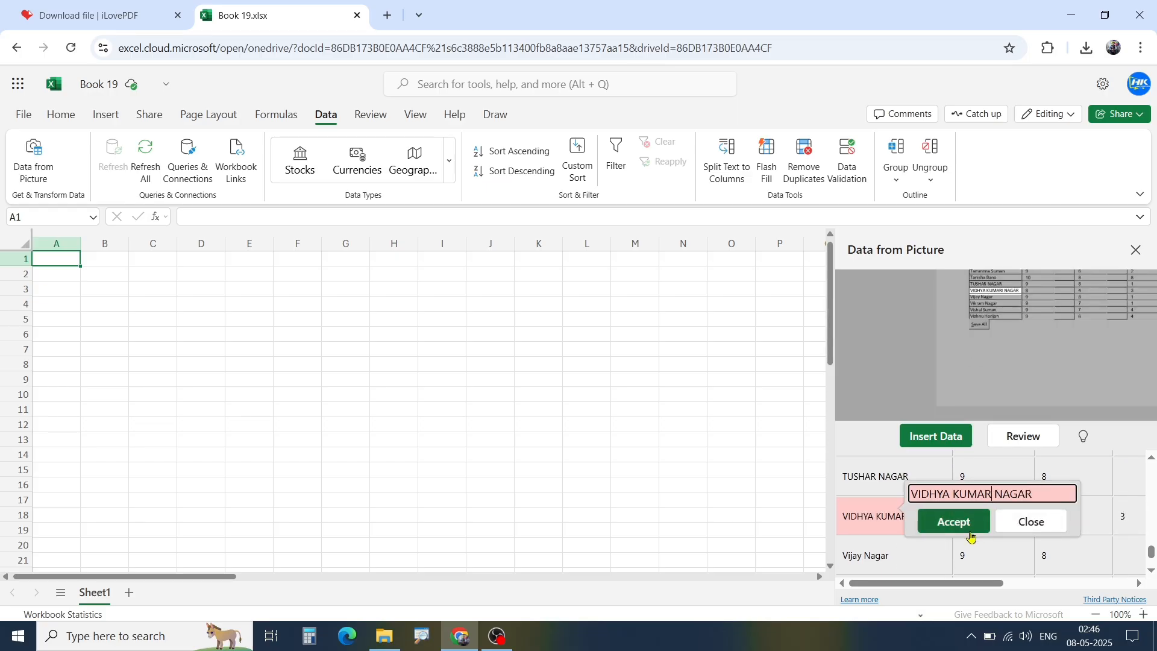
pyautogui.click(953, 522)
# Review the extracted names and all marks columns in the picture data preview for remaining flagged cells
pyautogui.scroll(-3, 952, 523)
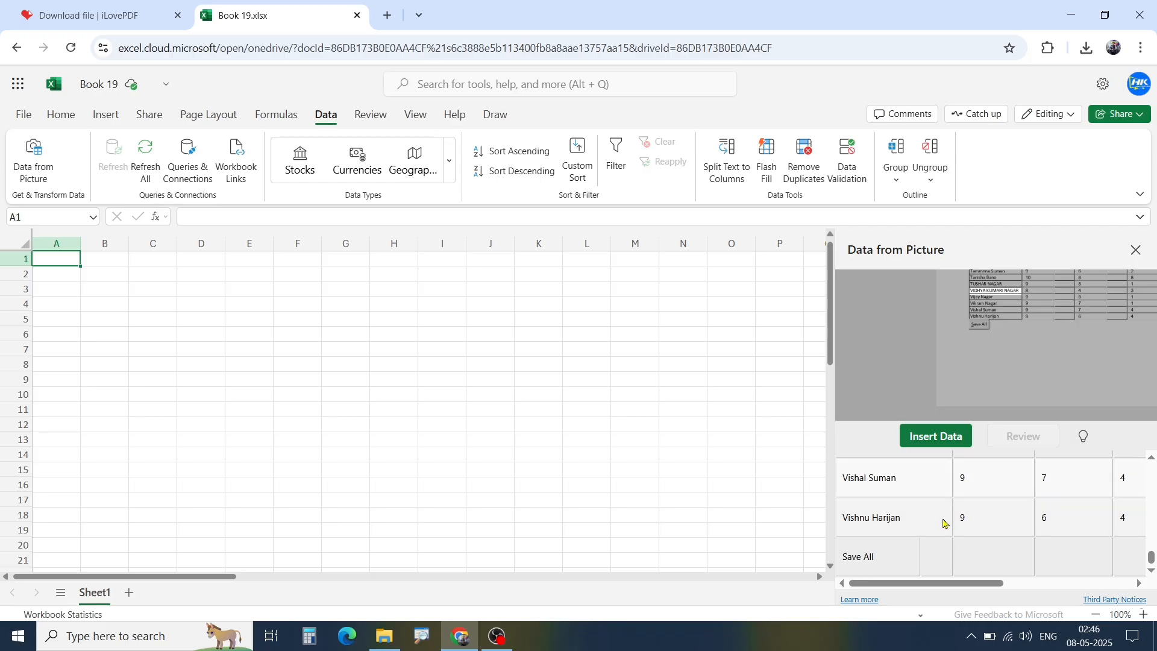
pyautogui.hscroll(5, 964, 527)
pyautogui.scroll(2, 1020, 536)
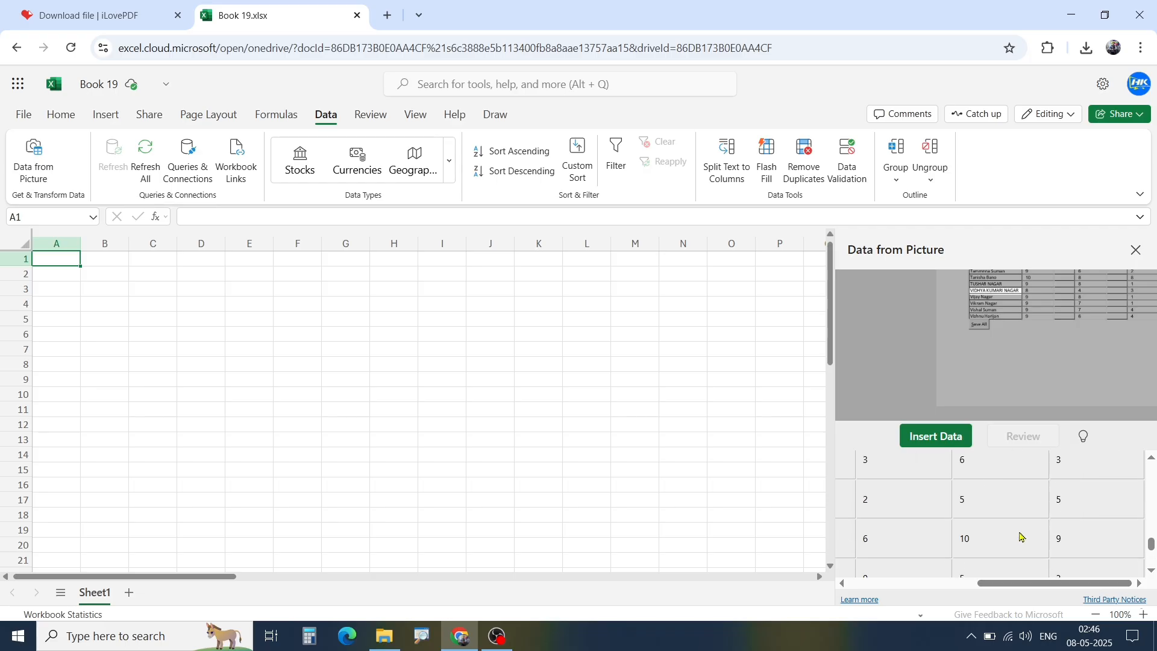
pyautogui.scroll(5, 1020, 536)
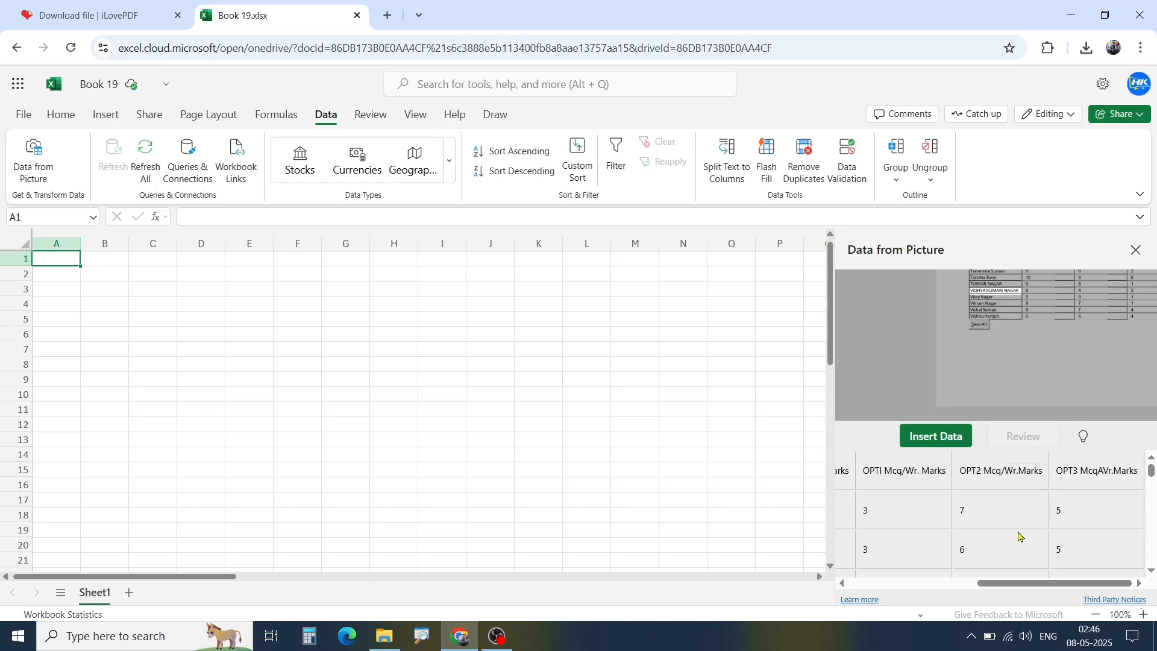
pyautogui.hscroll(-5, 1020, 536)
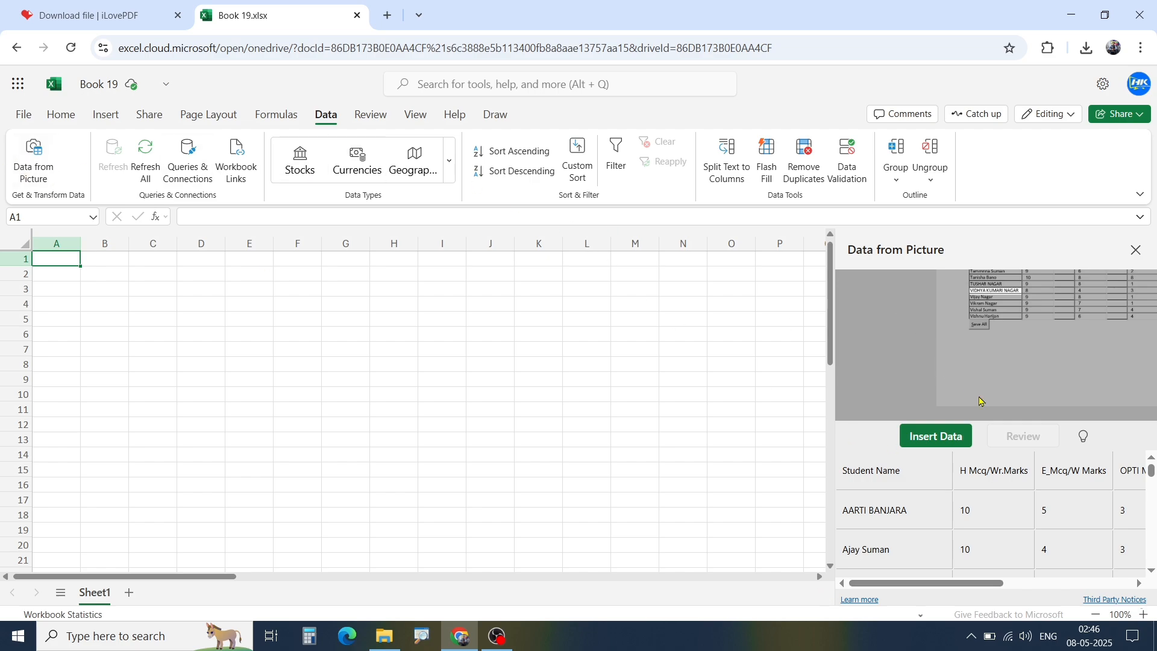
pyautogui.scroll(-3, 995, 518)
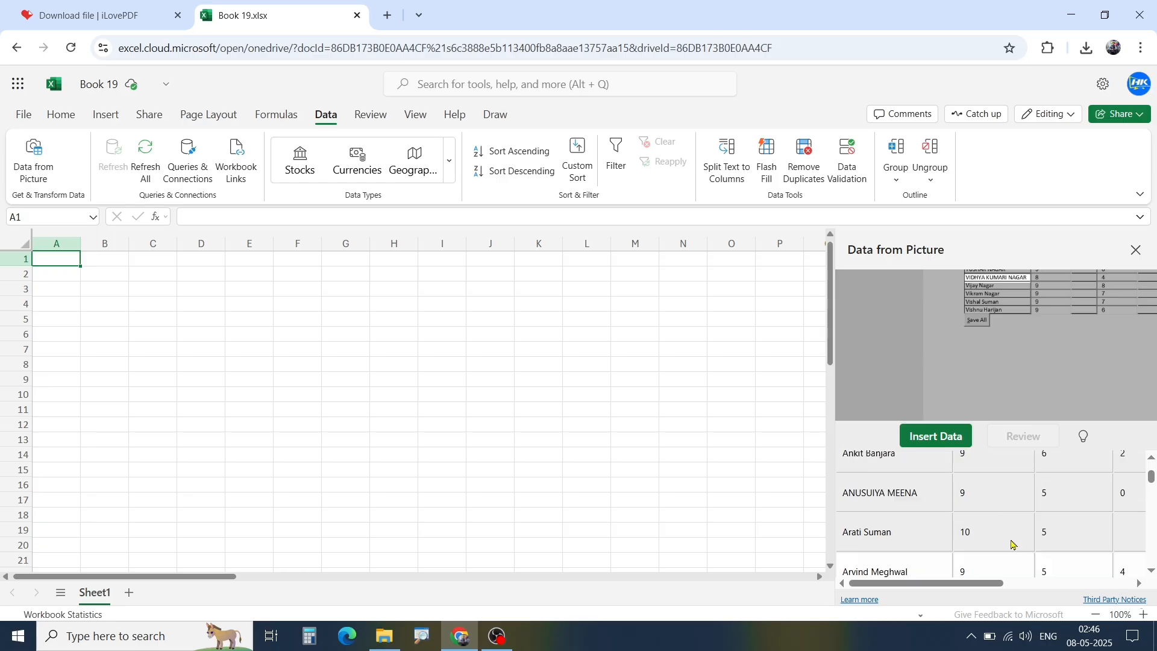
pyautogui.scroll(3, 997, 546)
pyautogui.moveTo(981, 585); pyautogui.dragTo(932, 585)
pyautogui.scroll(-10, 922, 549)
pyautogui.scroll(4, 958, 530)
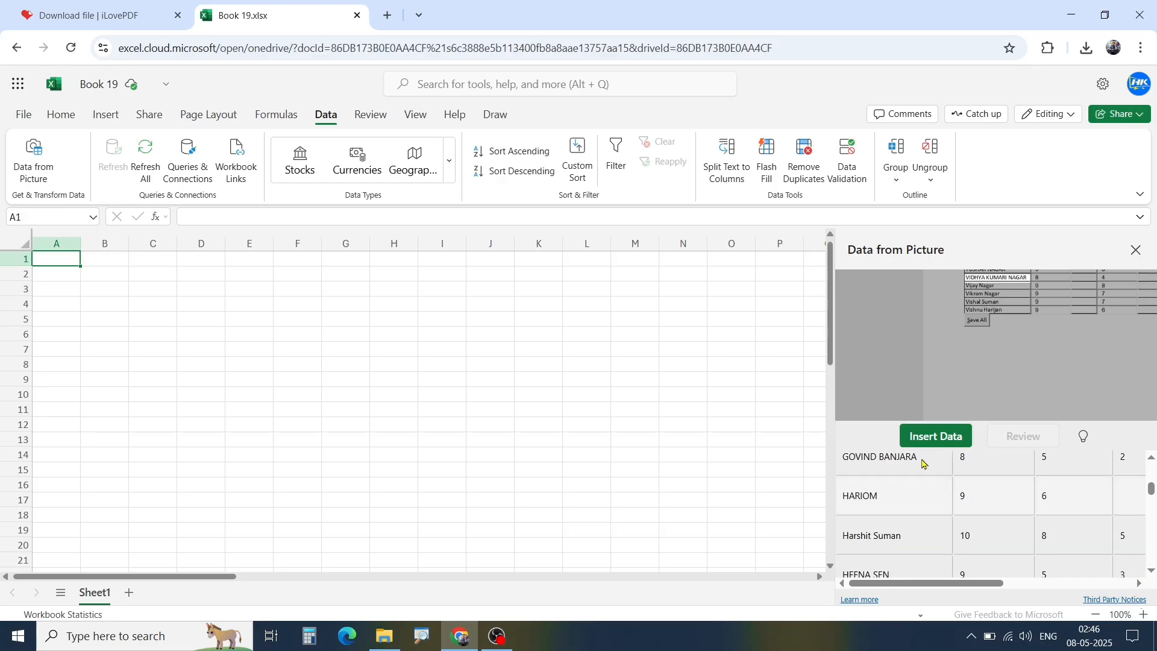
# Insert the extracted picture data into the sheet at A1, confirm the accuracy notice, and close the Data from Picture pane
pyautogui.click(943, 443)
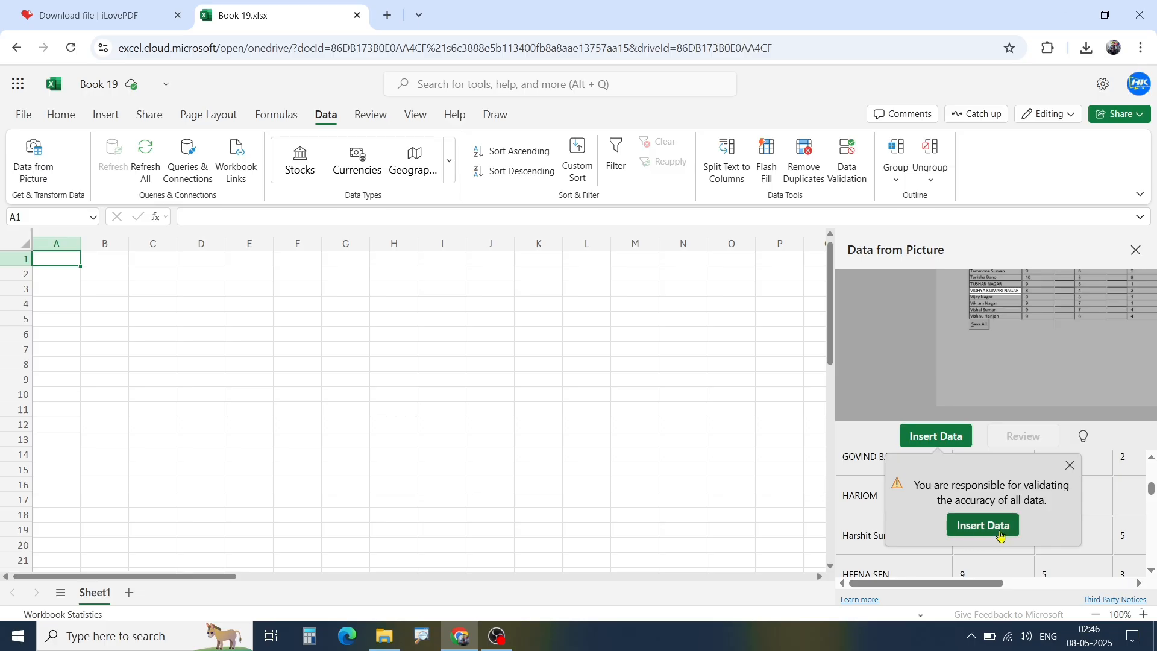
pyautogui.click(971, 529)
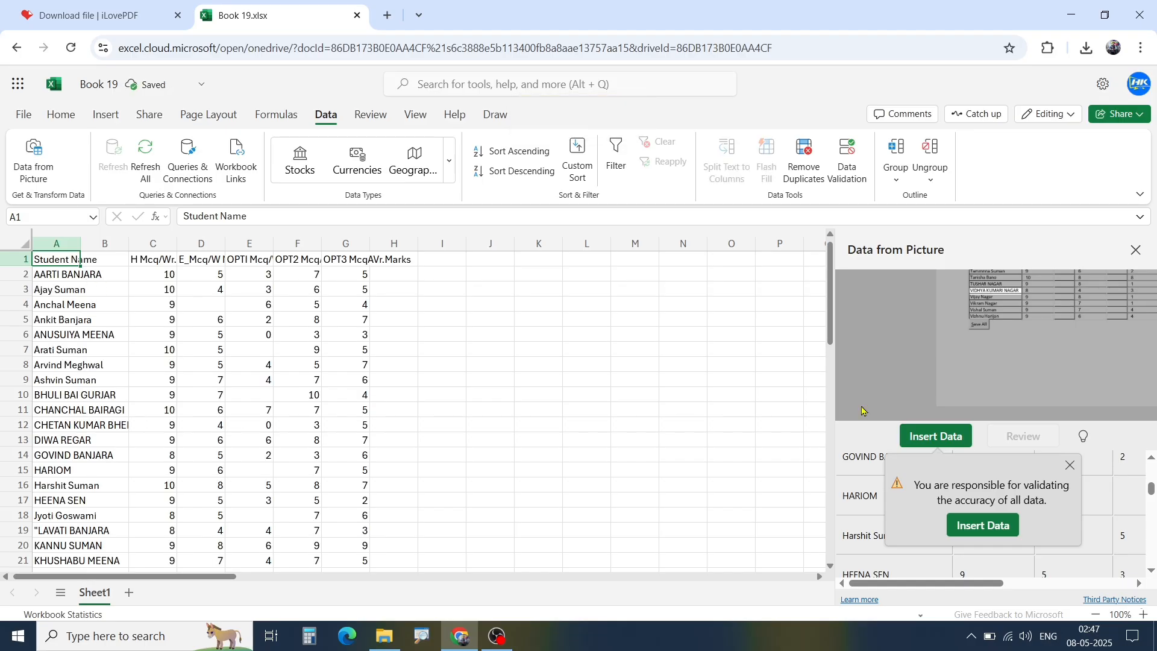
pyautogui.click(1135, 250)
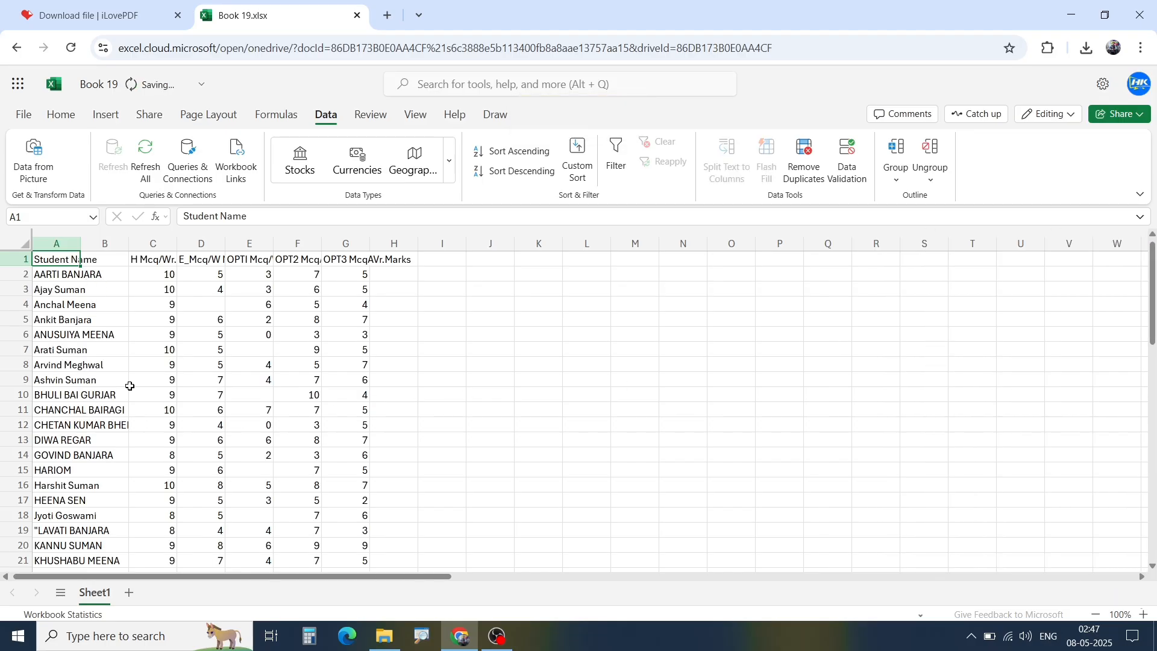
# Enlarge the sheet to 145% zoom and examine the inserted student marks from the header row
pyautogui.scroll(3, 118, 386)
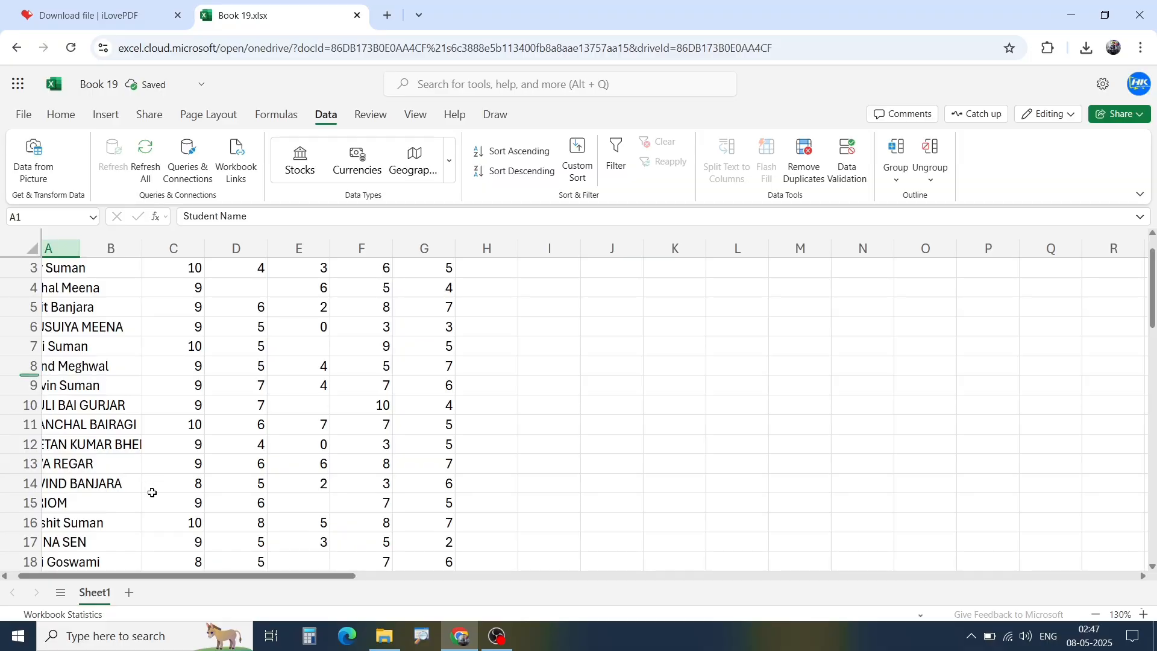
pyautogui.hscroll(-1, 223, 579)
pyautogui.scroll(1, 164, 452)
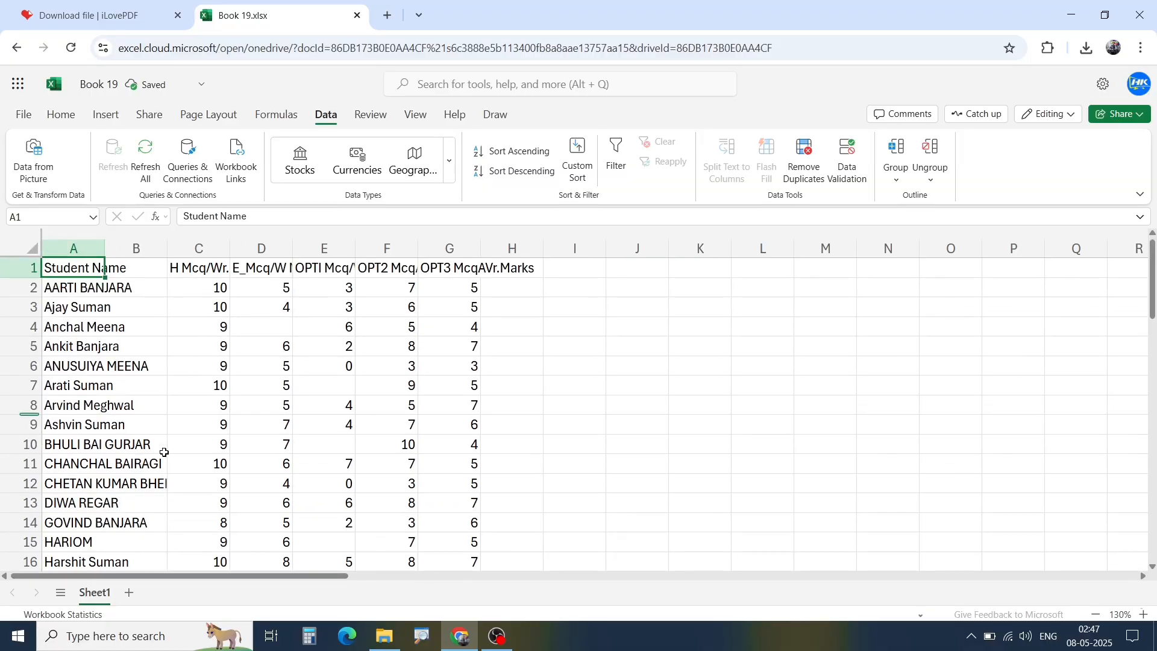
pyautogui.scroll(1, 185, 387)
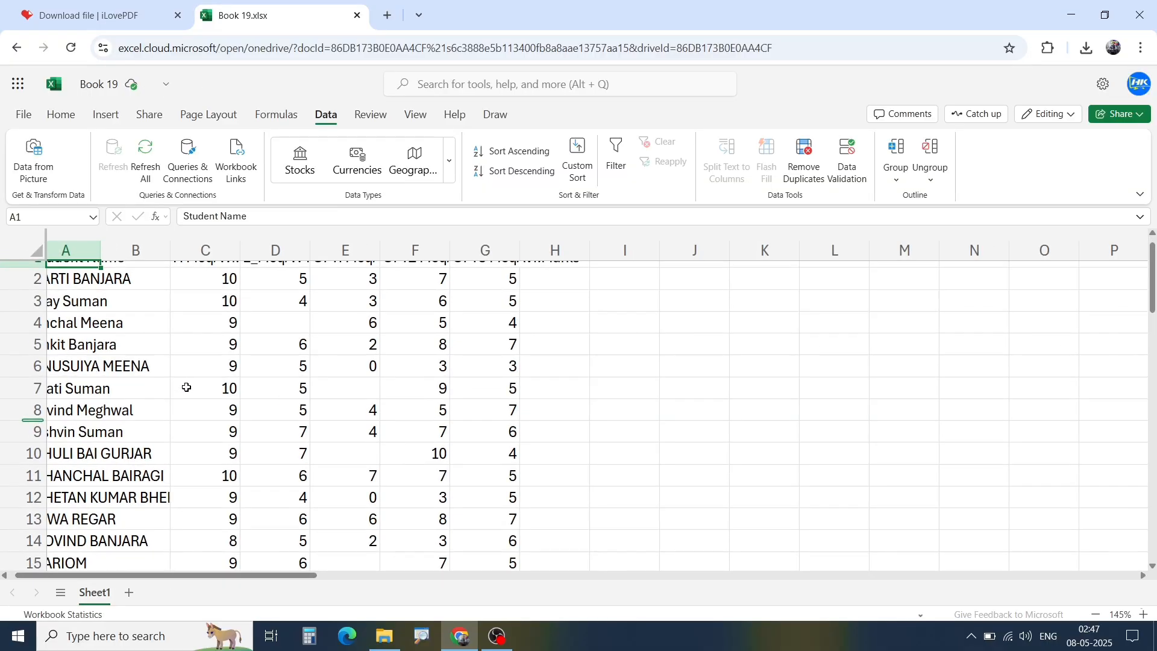
pyautogui.scroll(-1, 186, 387)
pyautogui.scroll(1, 186, 387)
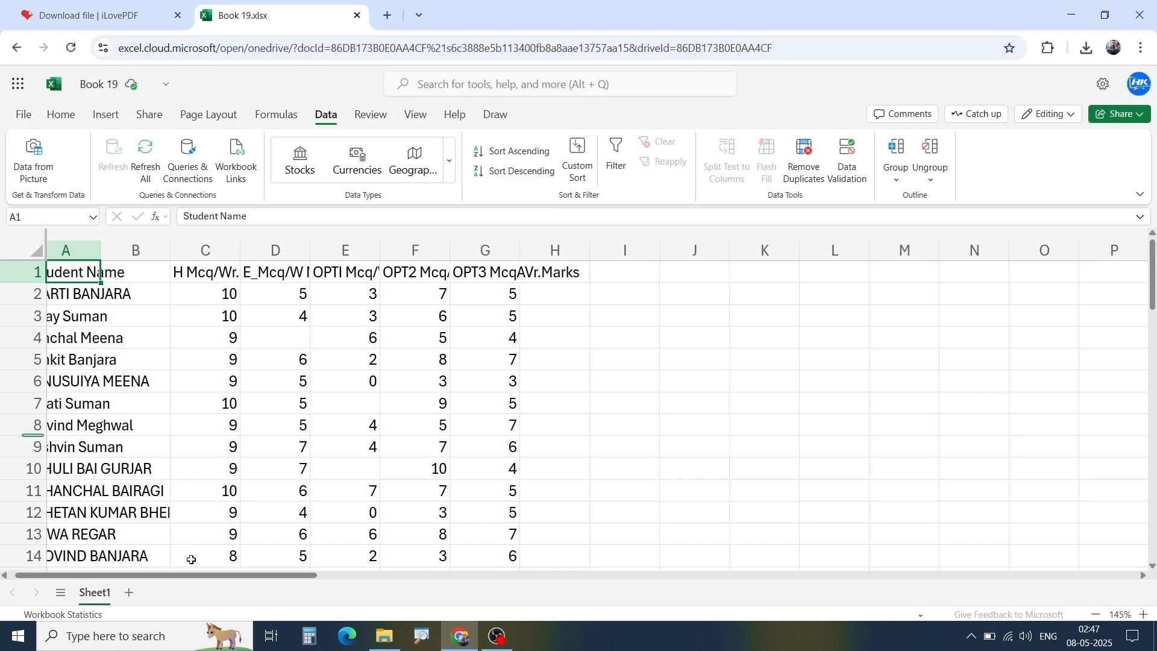
pyautogui.hscroll(-1, 226, 579)
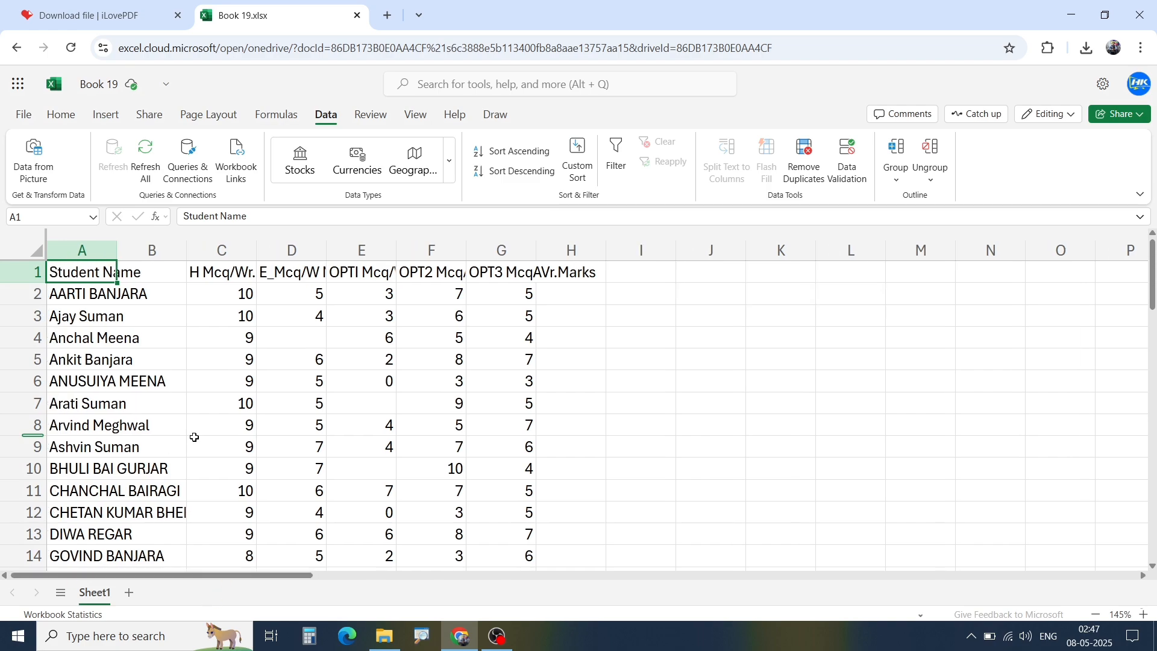
# Fit the widths of columns A through H to their contents so the marks headers are fully readable
pyautogui.click(189, 380)
pyautogui.moveTo(91, 252); pyautogui.dragTo(295, 250)
pyautogui.click(279, 307)
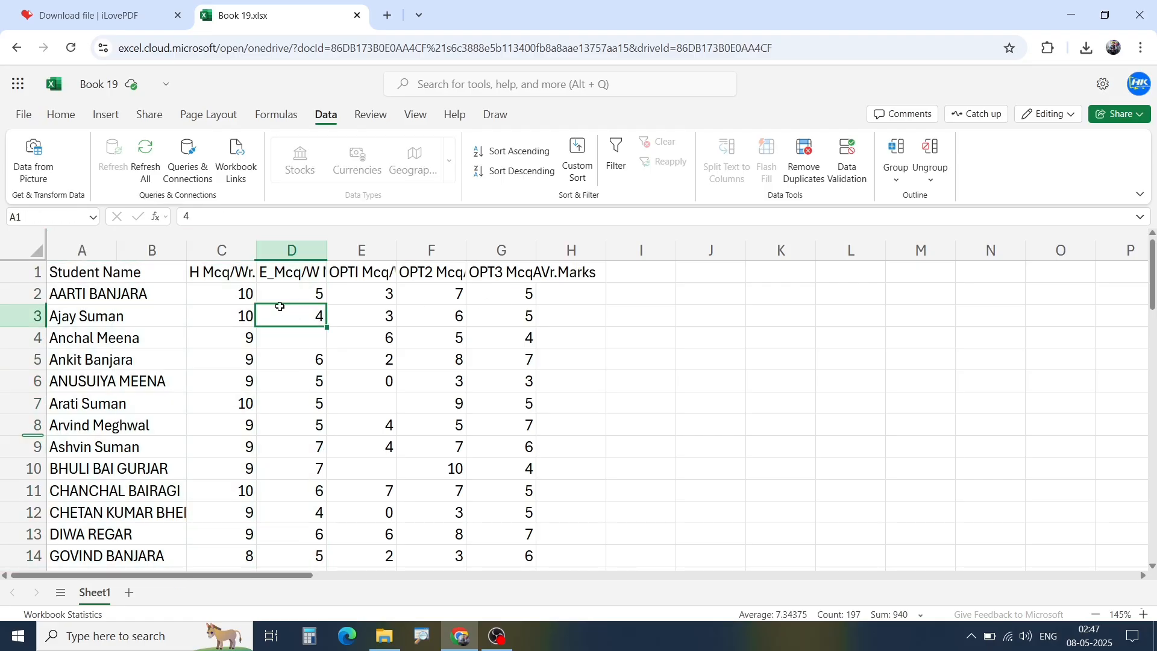
pyautogui.moveTo(86, 247); pyautogui.dragTo(573, 248)
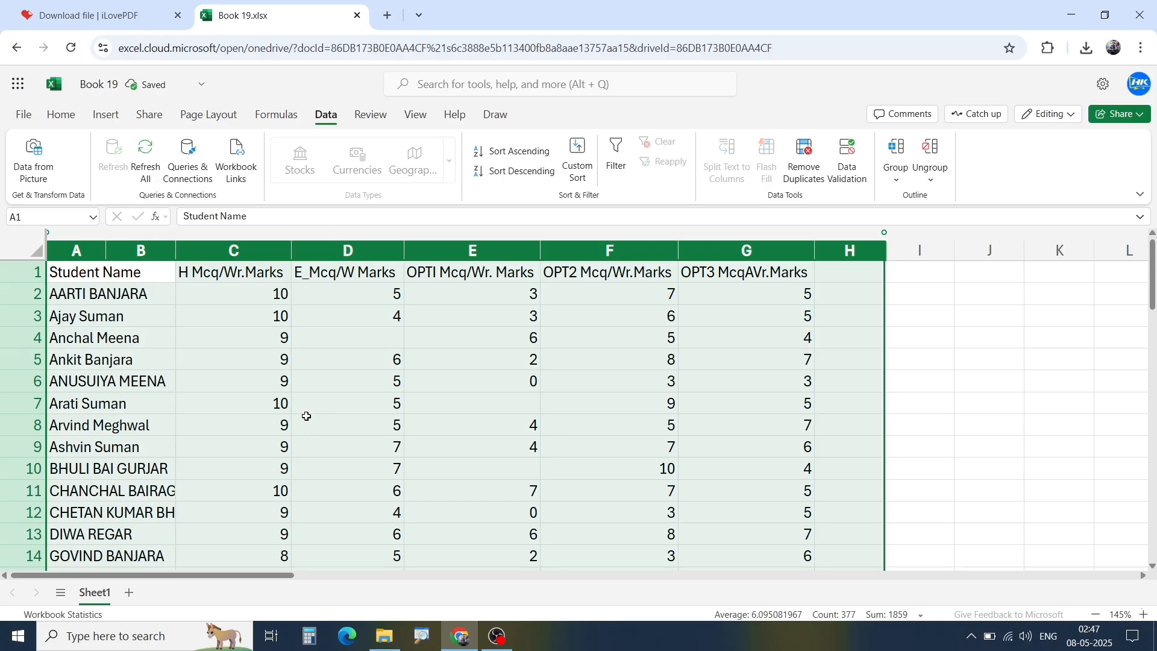
# Apply All Borders to the selected columns A through H
pyautogui.click(62, 115)
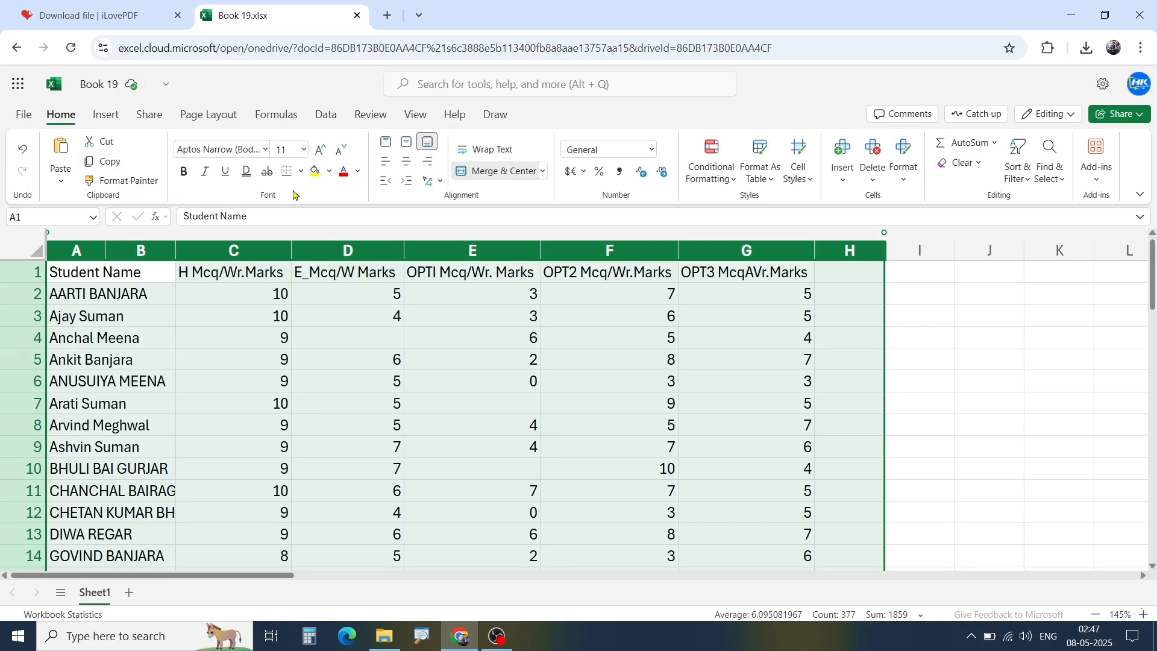
pyautogui.click(300, 171)
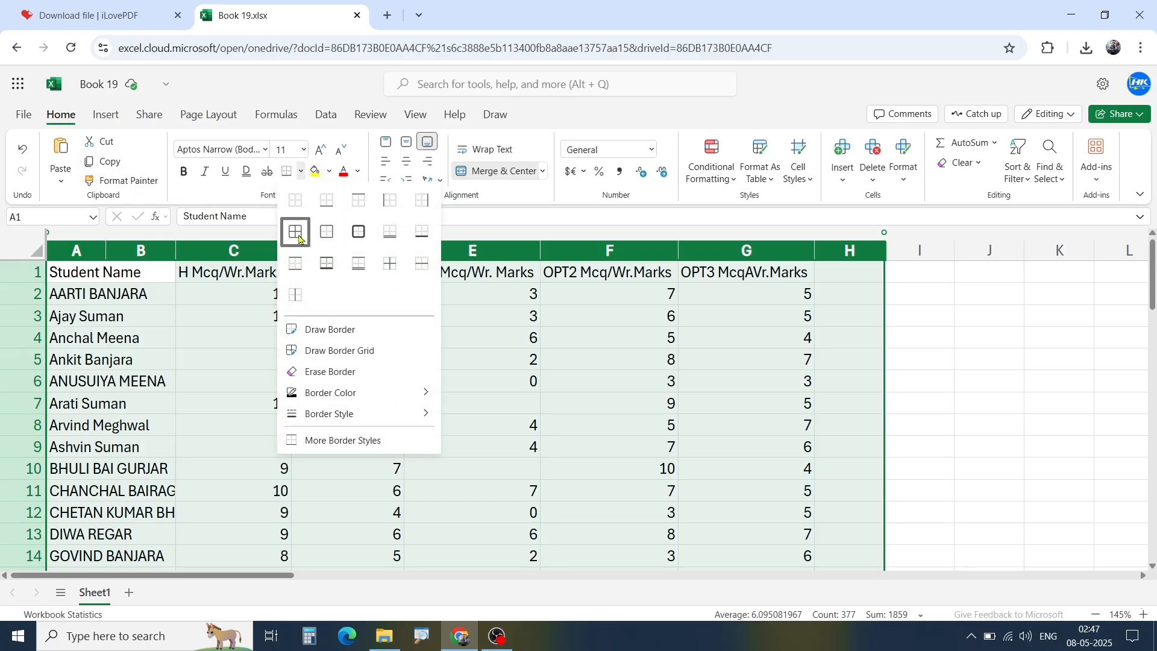
pyautogui.click(296, 232)
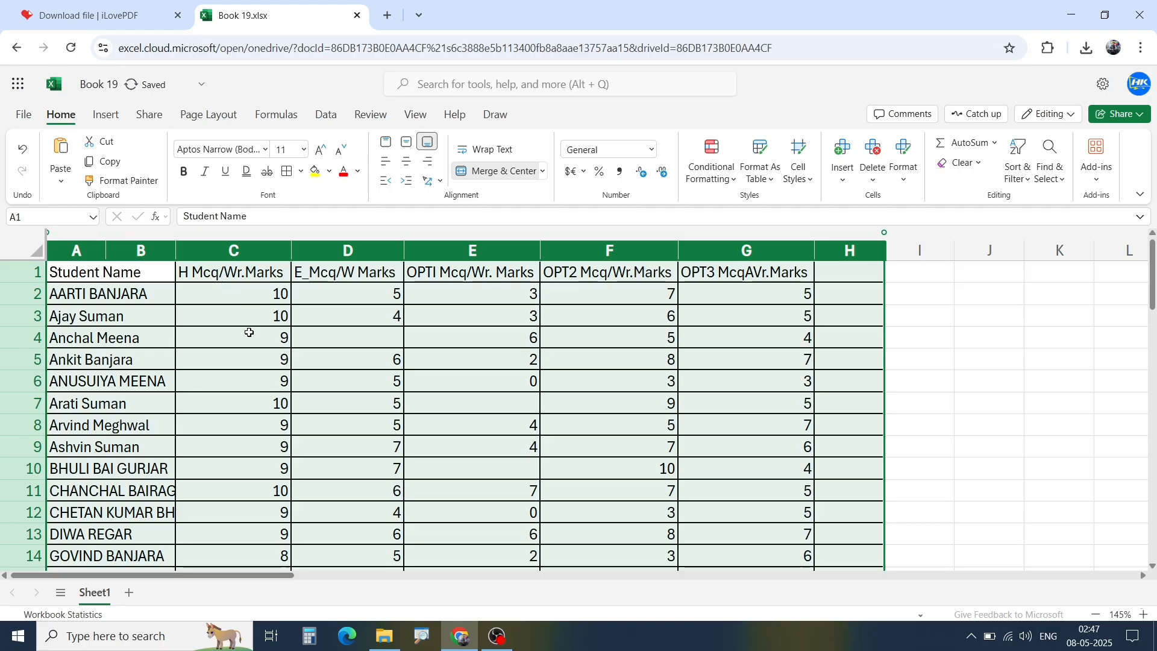
# Copy the entire sheet and check how far down the bordered rows extend
pyautogui.hotkey('ctrl', 'a')
pyautogui.hotkey('ctrl', 'c')
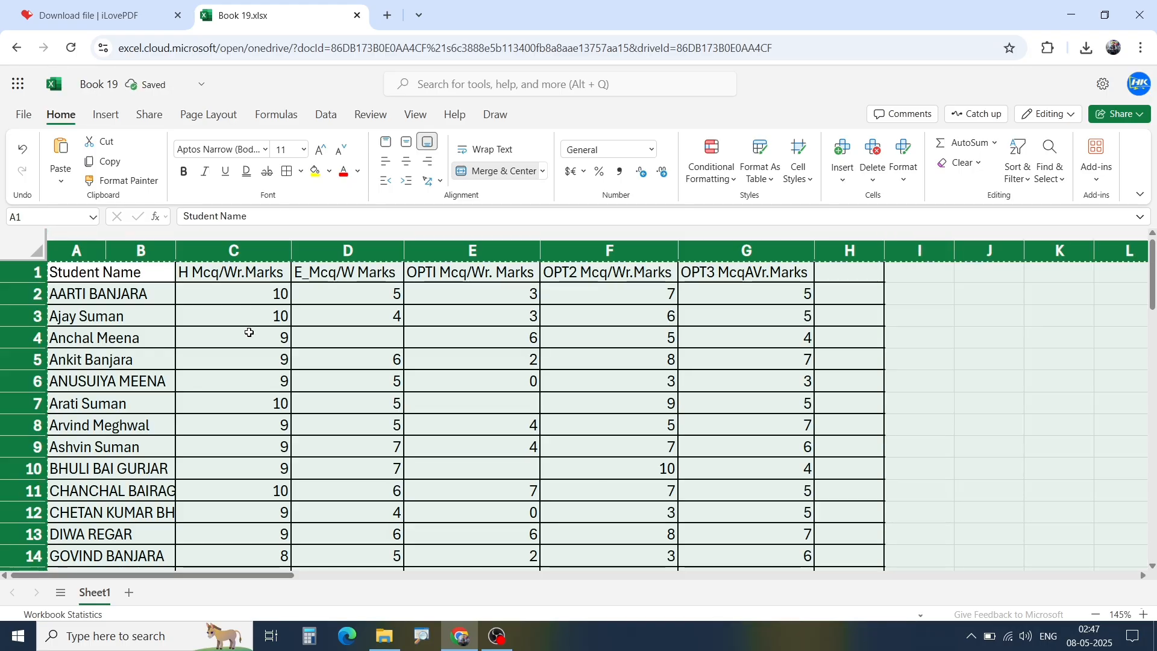
pyautogui.scroll(-12, 369, 477)
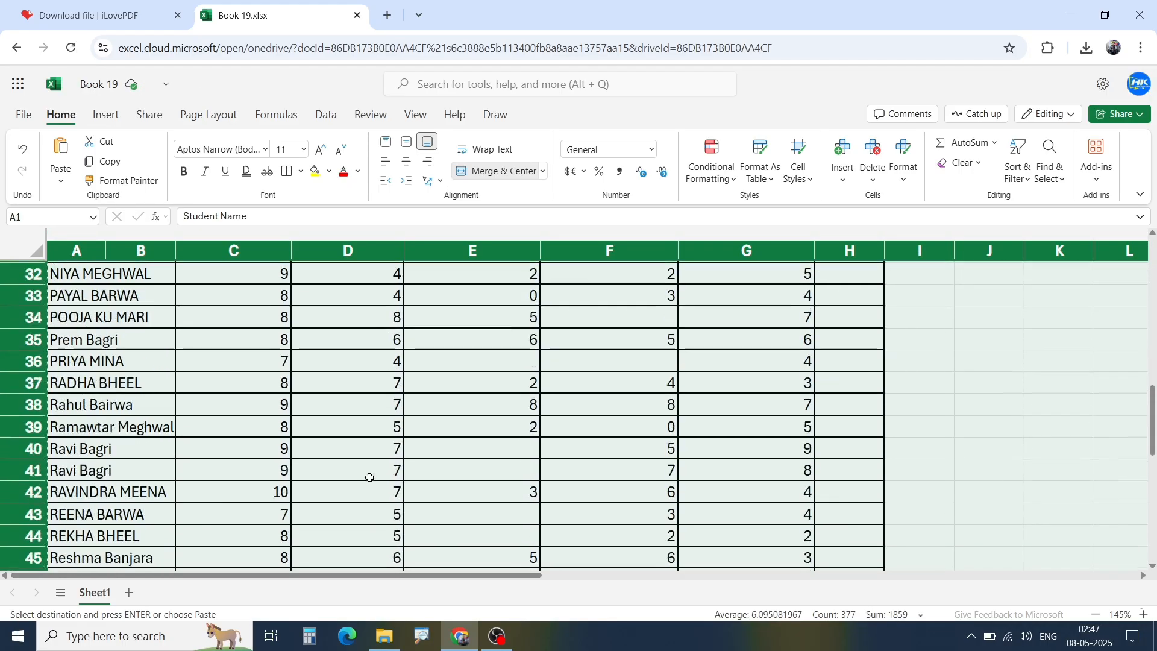
pyautogui.scroll(-15, 369, 477)
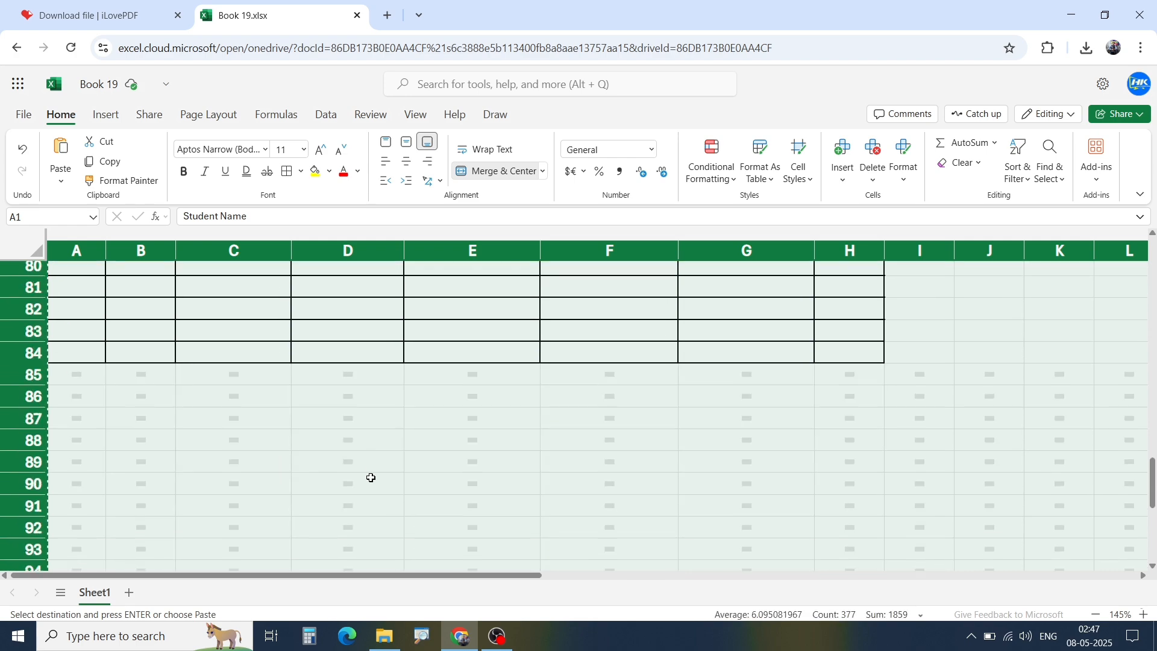
pyautogui.scroll(2, 371, 477)
pyautogui.scroll(15, 370, 477)
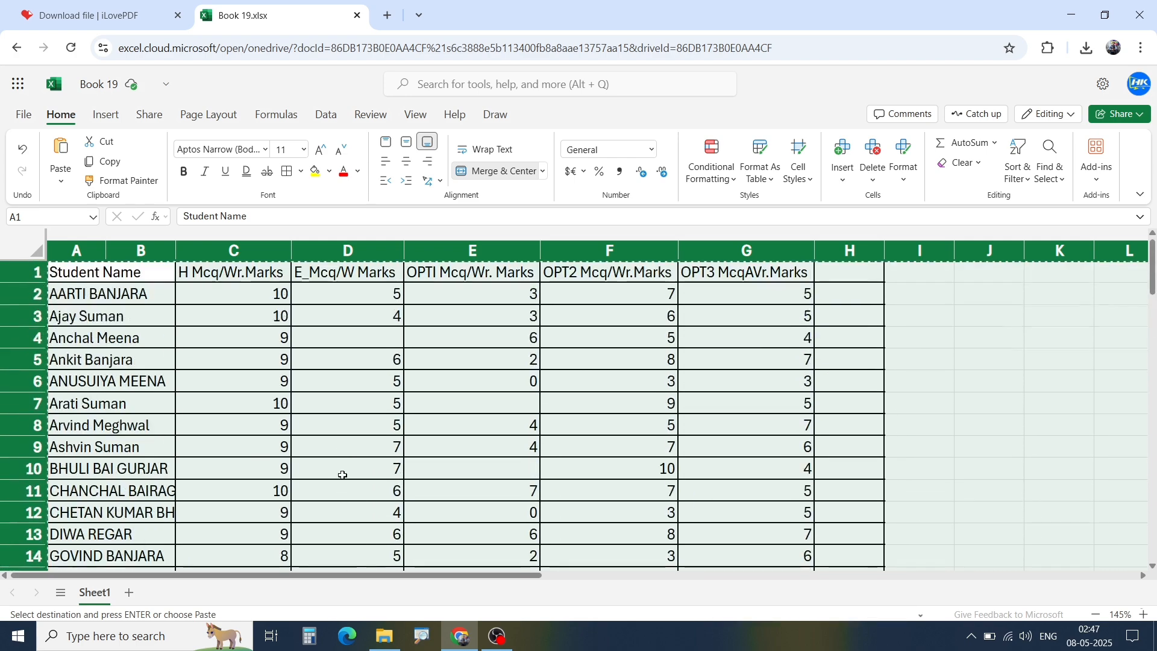
pyautogui.click(305, 420)
pyautogui.click(228, 383)
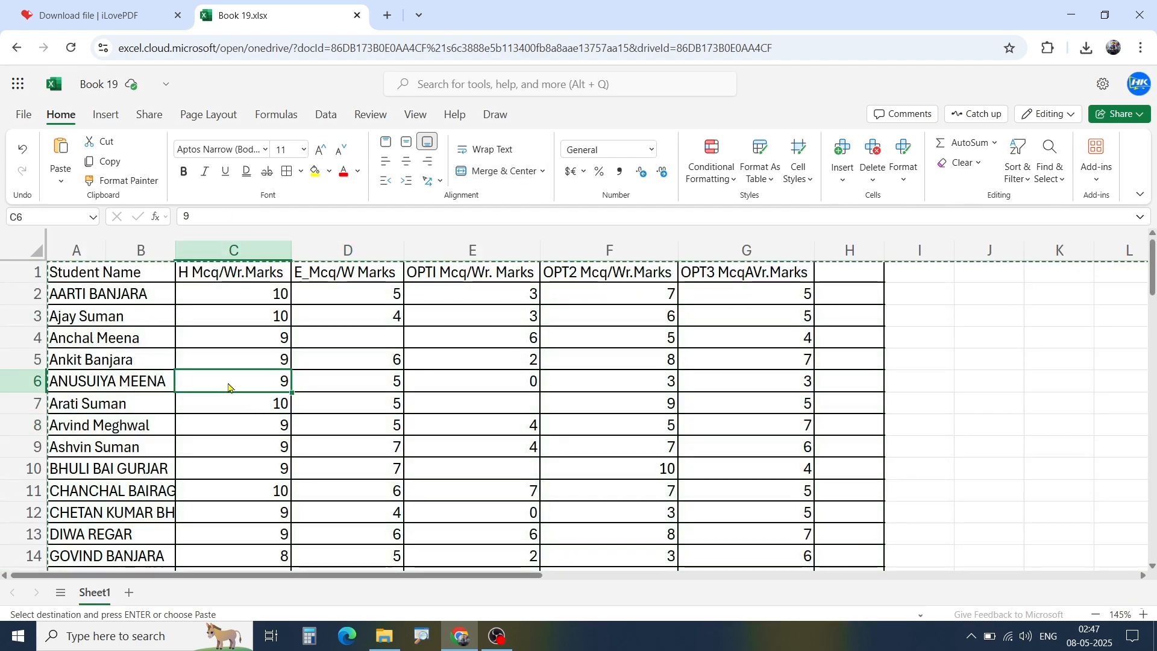
# Delete the empty bordered column H beside the student marks table
pyautogui.hotkey('ctrl', 'a')
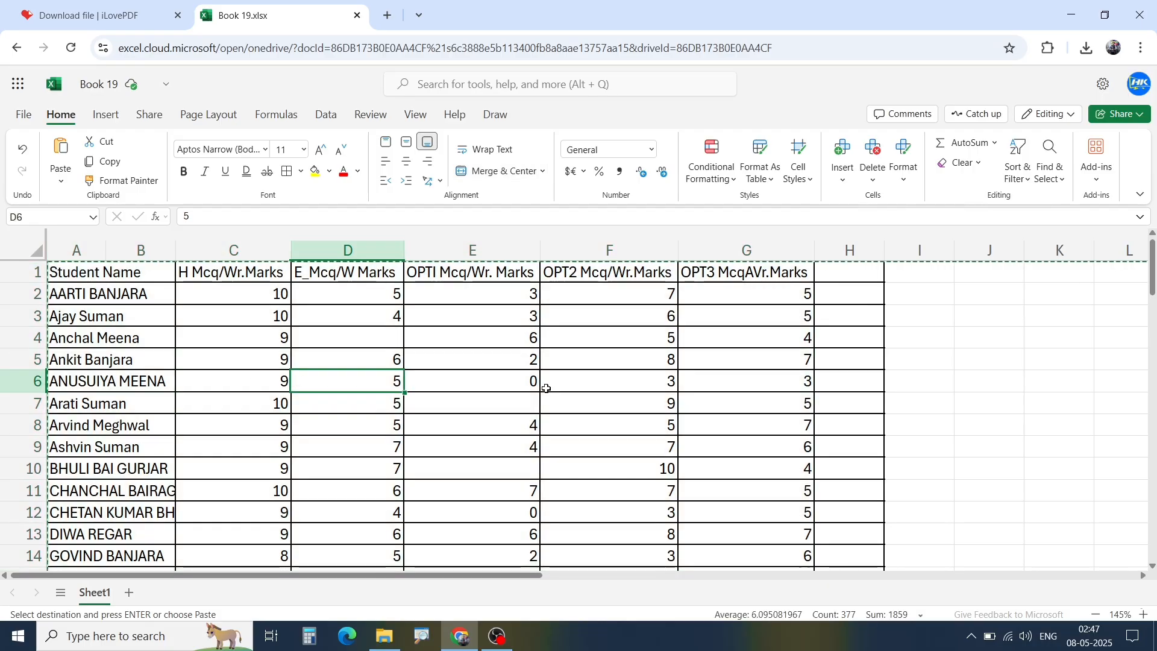
pyautogui.click(866, 257)
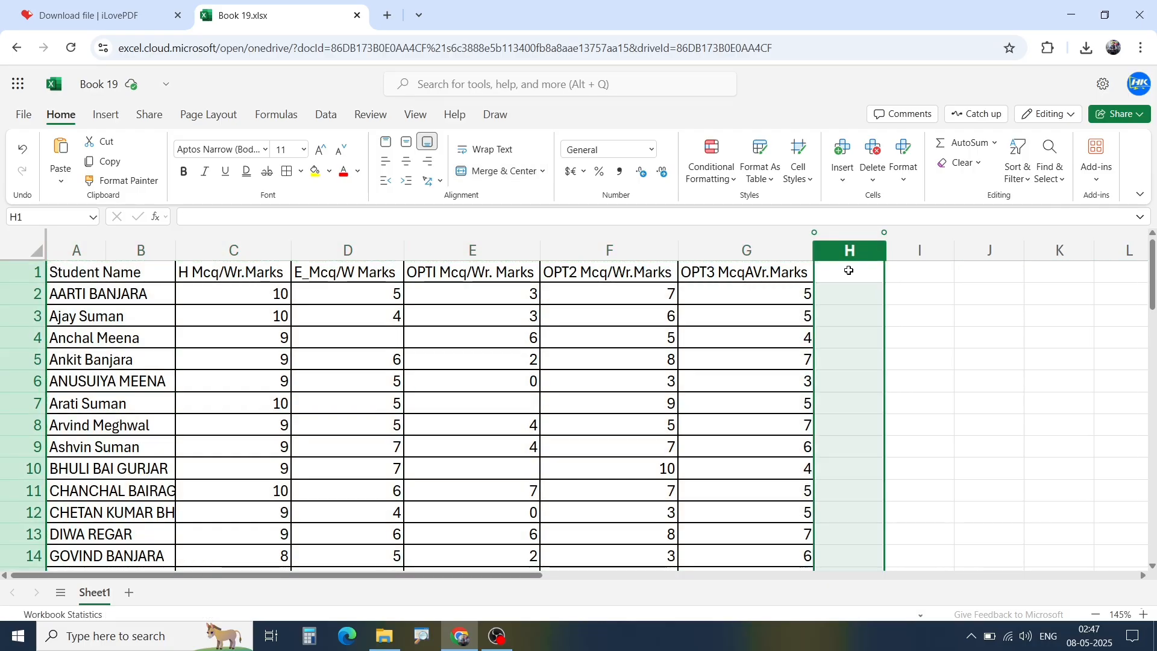
pyautogui.click(639, 328)
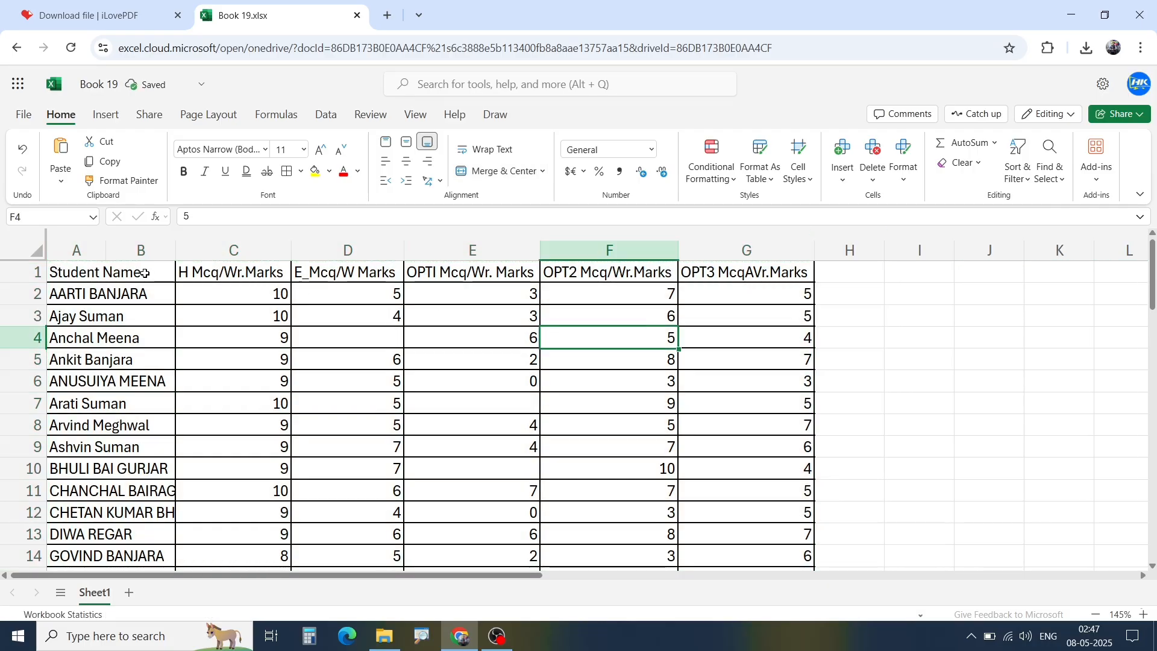
# Copy the student marks table from the header row through row 66, columns A through G
pyautogui.moveTo(144, 273); pyautogui.dragTo(763, 291)
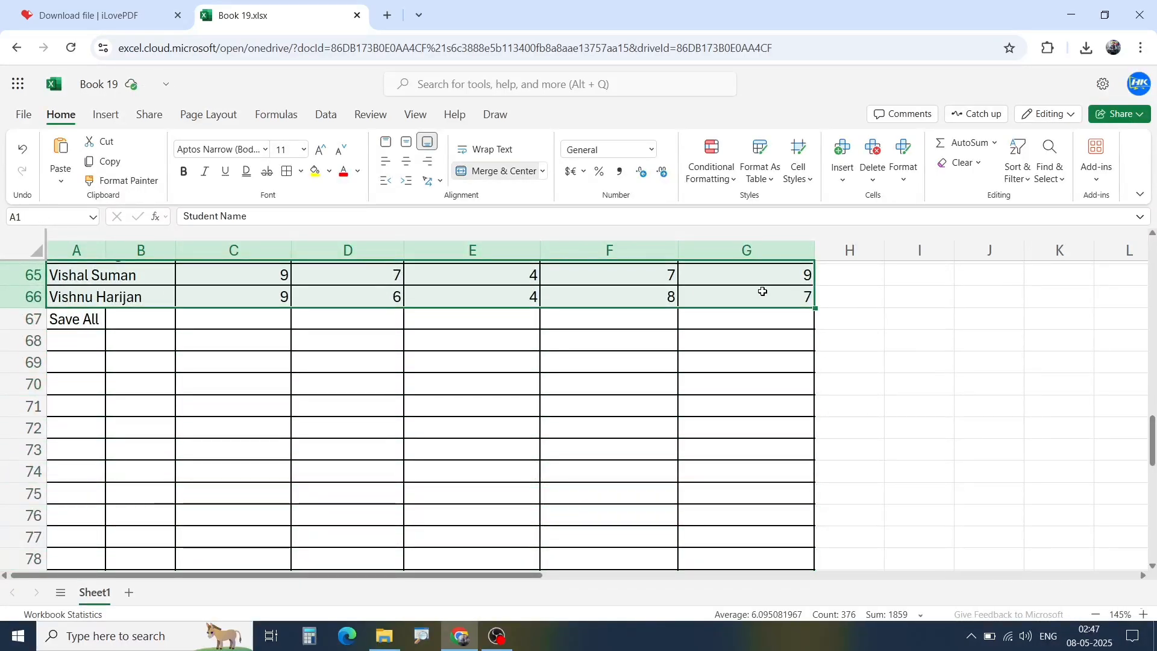
pyautogui.hotkey('ctrl', 'c')
pyautogui.scroll(6, 736, 305)
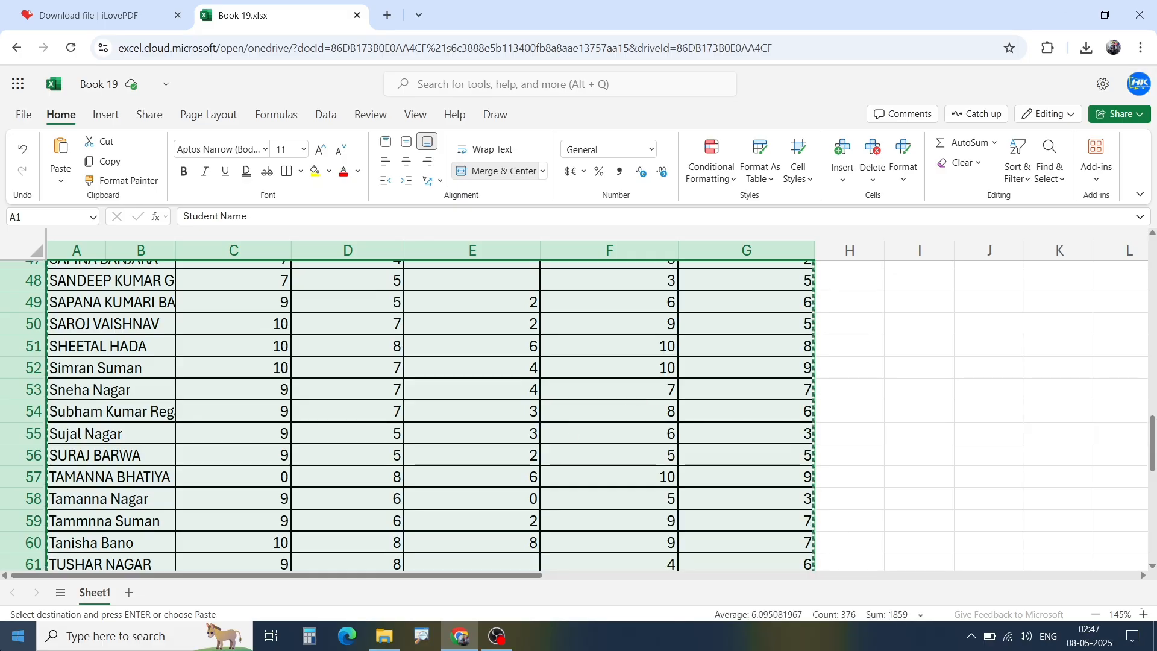
# Switch to desktop Excel, create a blank workbook and paste the copied student marks table at cell A1
pyautogui.click(16, 640)
pyautogui.click(278, 512)
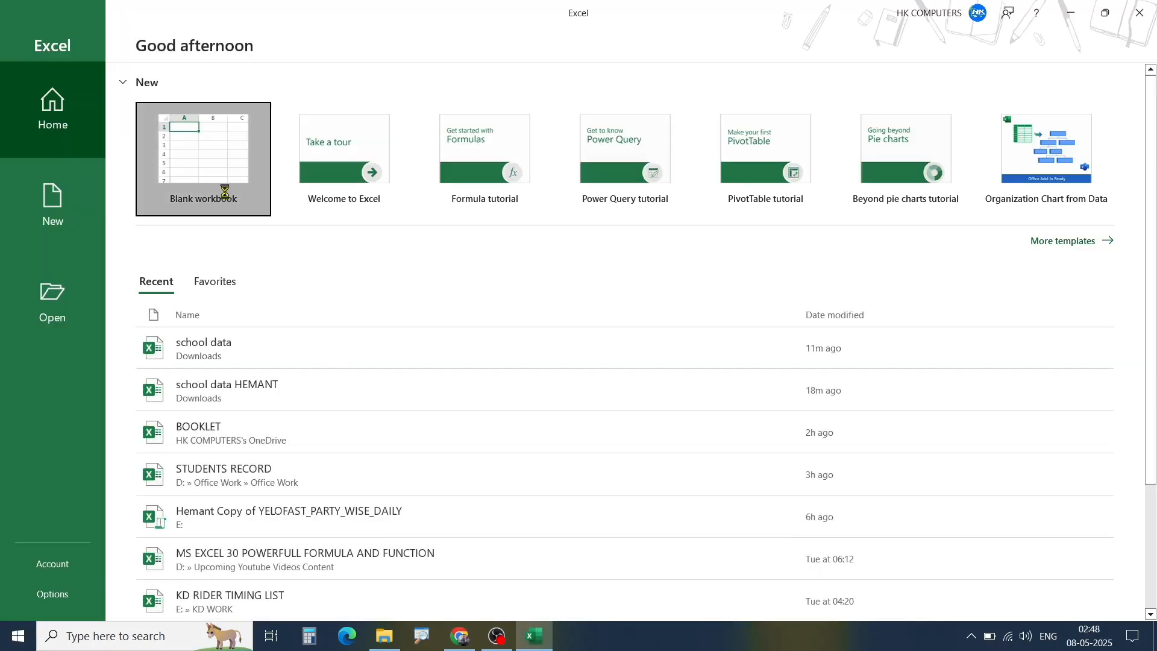
pyautogui.click(230, 212)
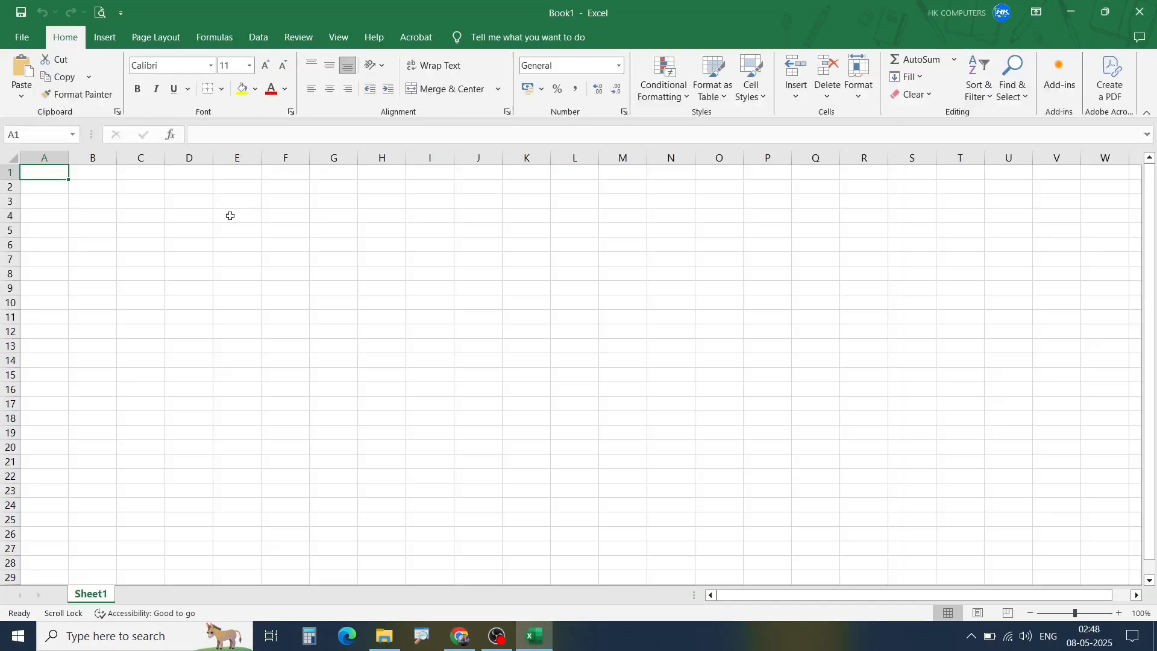
pyautogui.hotkey('ctrl', 'v')
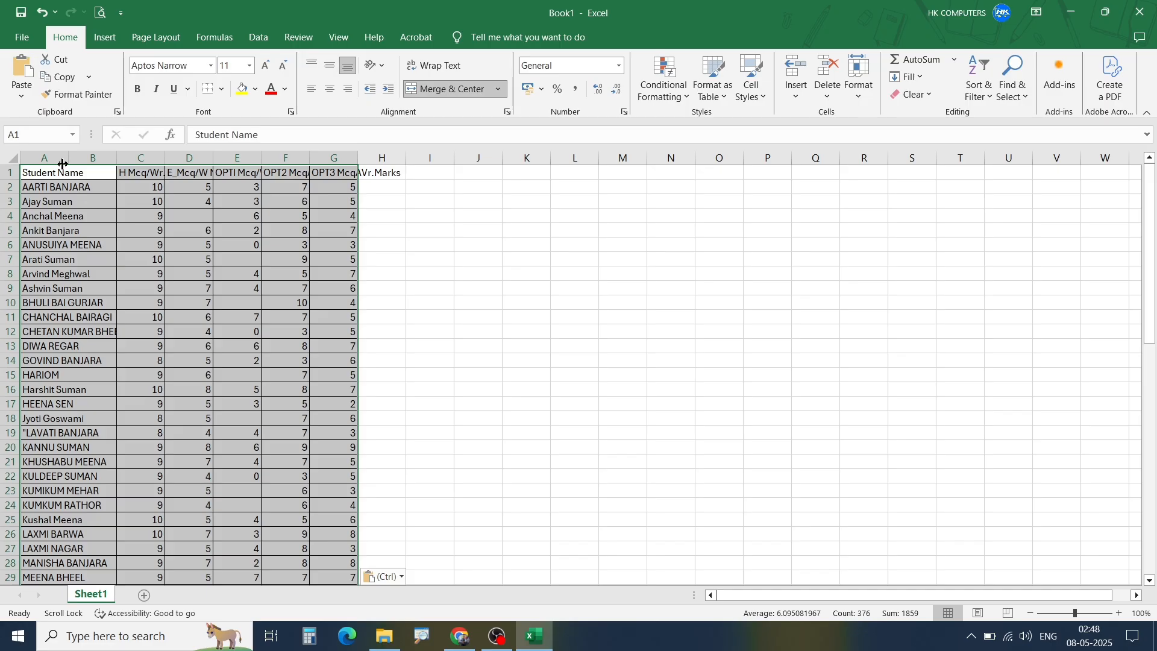
# Fit the widths of columns A through G to their contents in the pasted table
pyautogui.moveTo(45, 158); pyautogui.dragTo(326, 158)
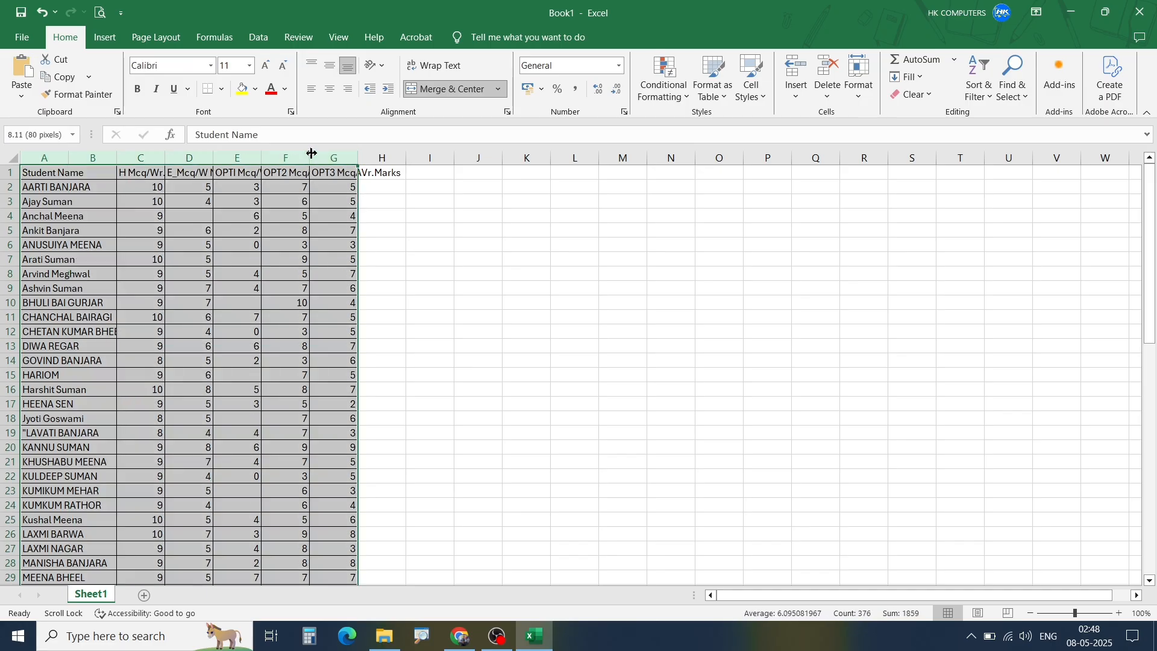
pyautogui.doubleClick(309, 158)
pyautogui.keyDown('ctrl'); pyautogui.scroll(2, 162, 328); pyautogui.keyUp('ctrl')
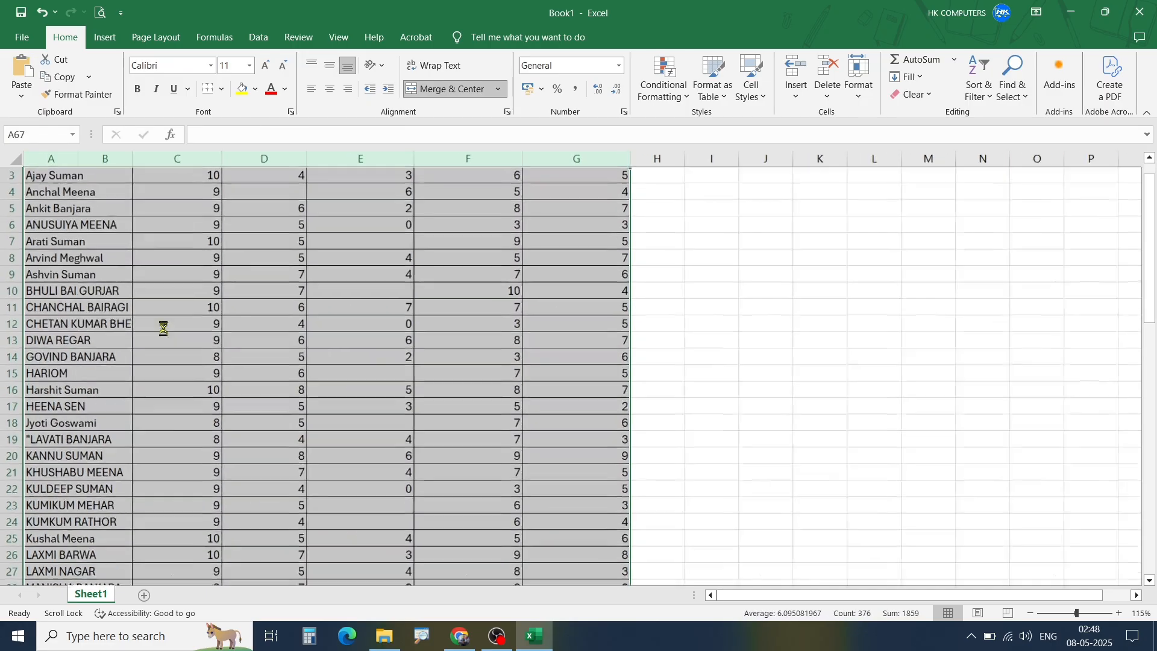
pyautogui.click(171, 328)
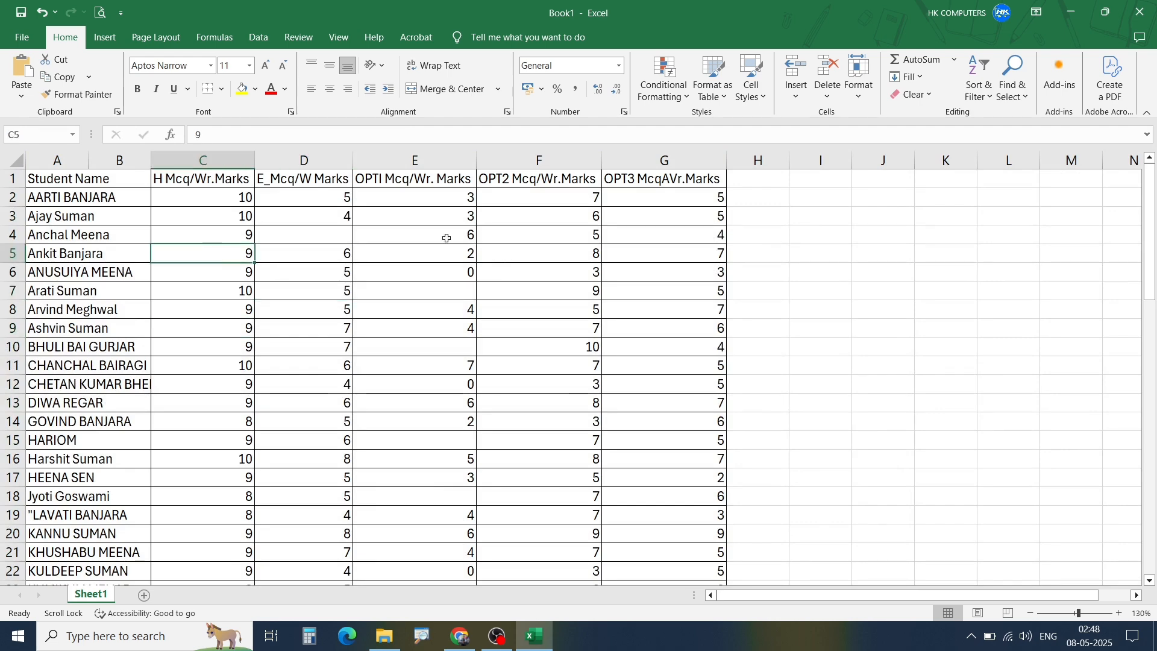
# Check how the Student Name cells are merged across columns A and B
pyautogui.click(202, 292)
pyautogui.click(111, 190)
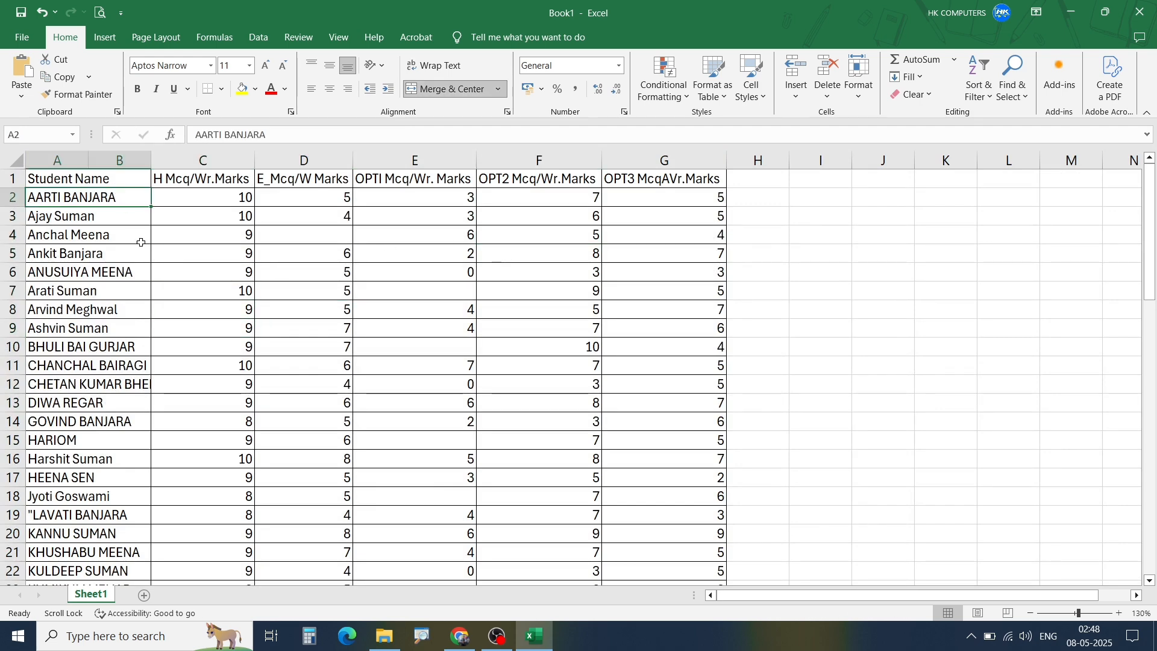
pyautogui.click(199, 286)
pyautogui.click(92, 181)
pyautogui.click(96, 230)
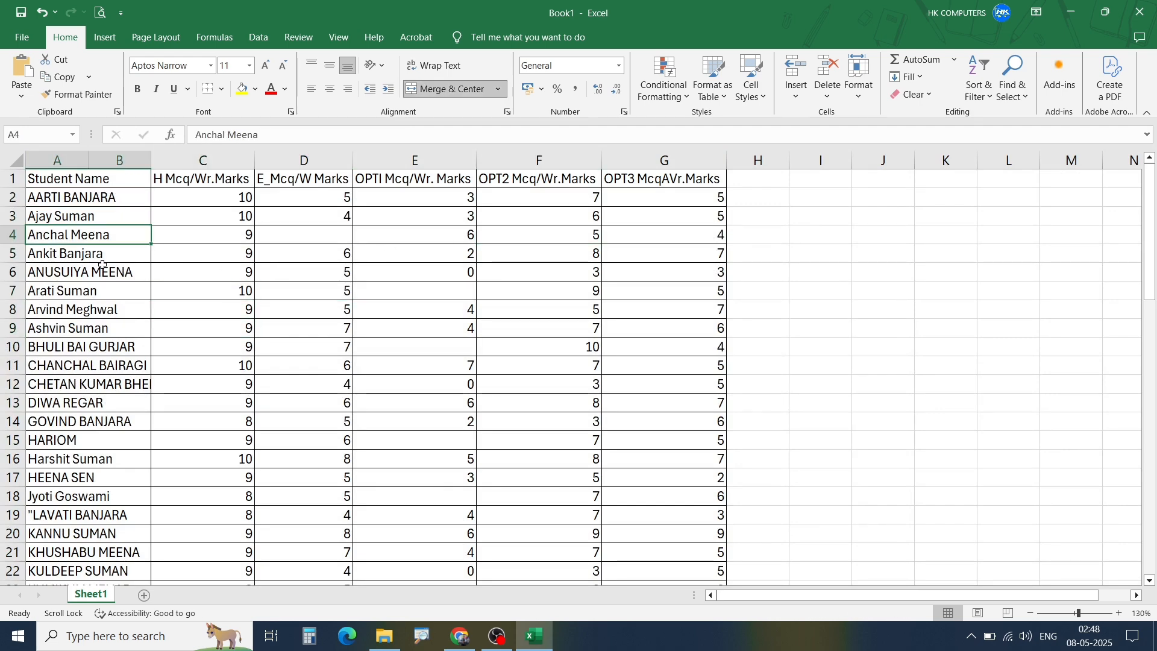
pyautogui.click(102, 180)
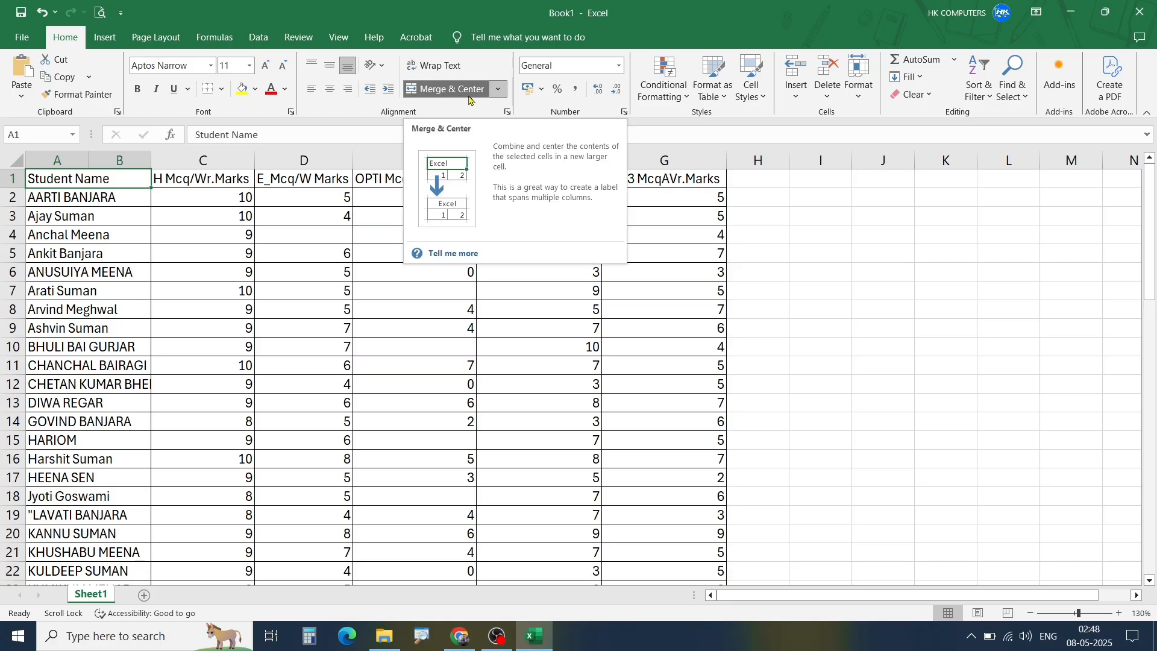
pyautogui.click(87, 163)
pyautogui.moveTo(87, 163); pyautogui.dragTo(113, 161)
pyautogui.click(108, 182)
pyautogui.click(91, 216)
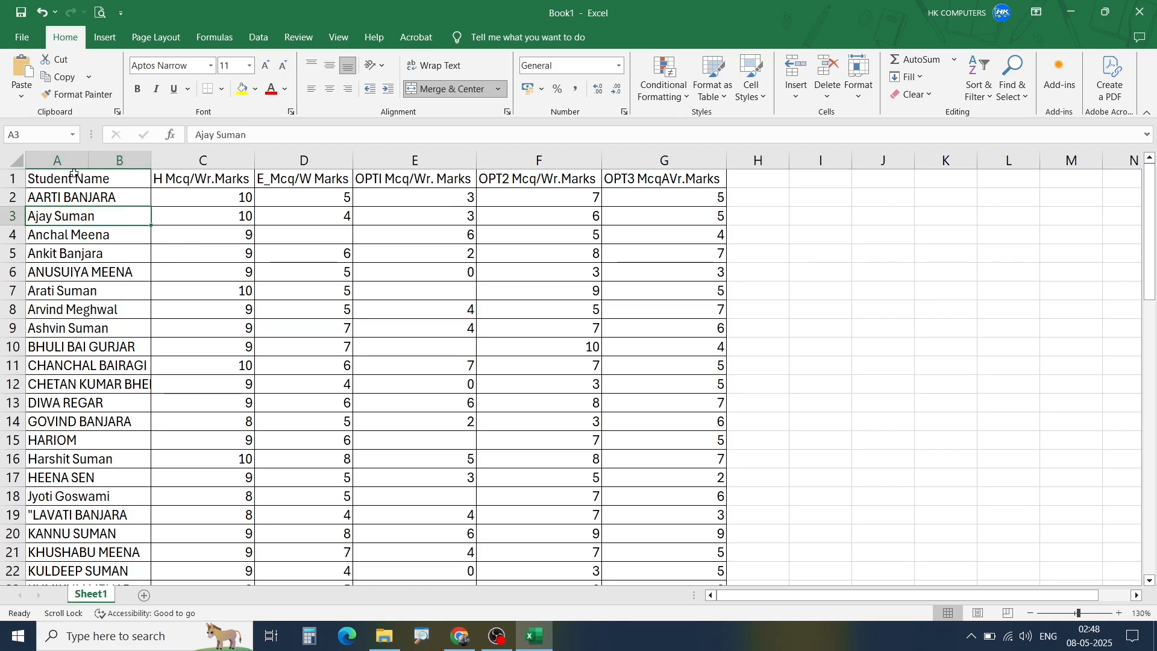
# Unmerge the Student Name cells across columns A and B, from the header down to row 66
pyautogui.moveTo(75, 166); pyautogui.dragTo(94, 182)
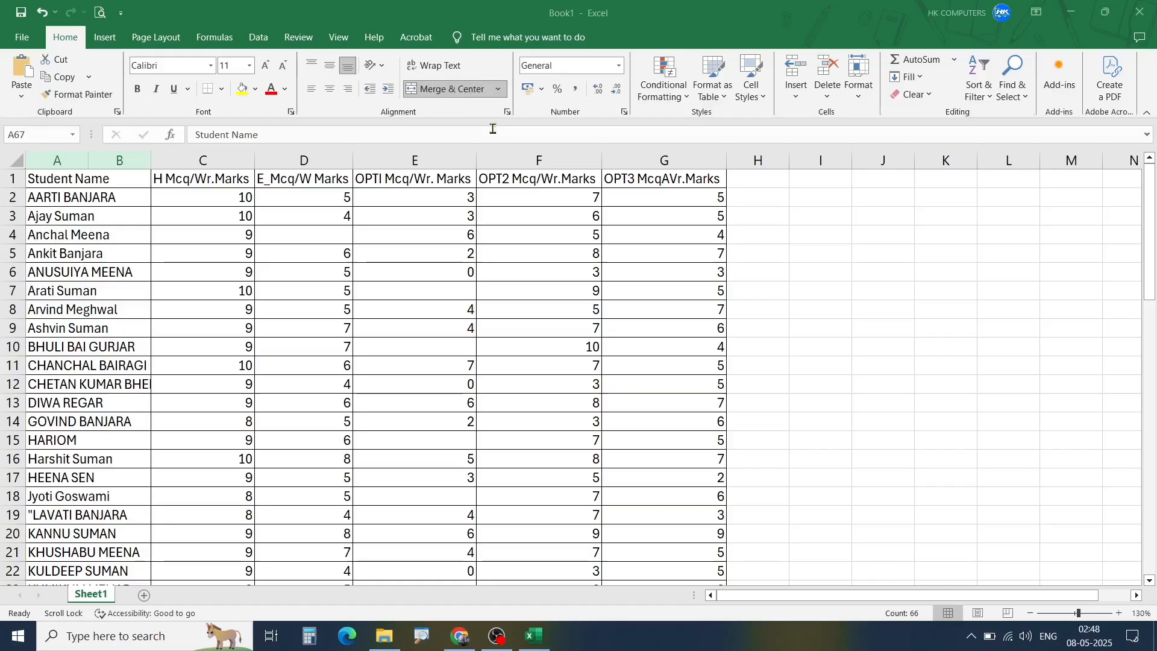
pyautogui.click(454, 95)
pyautogui.scroll(-1, 175, 315)
pyautogui.scroll(18, 192, 320)
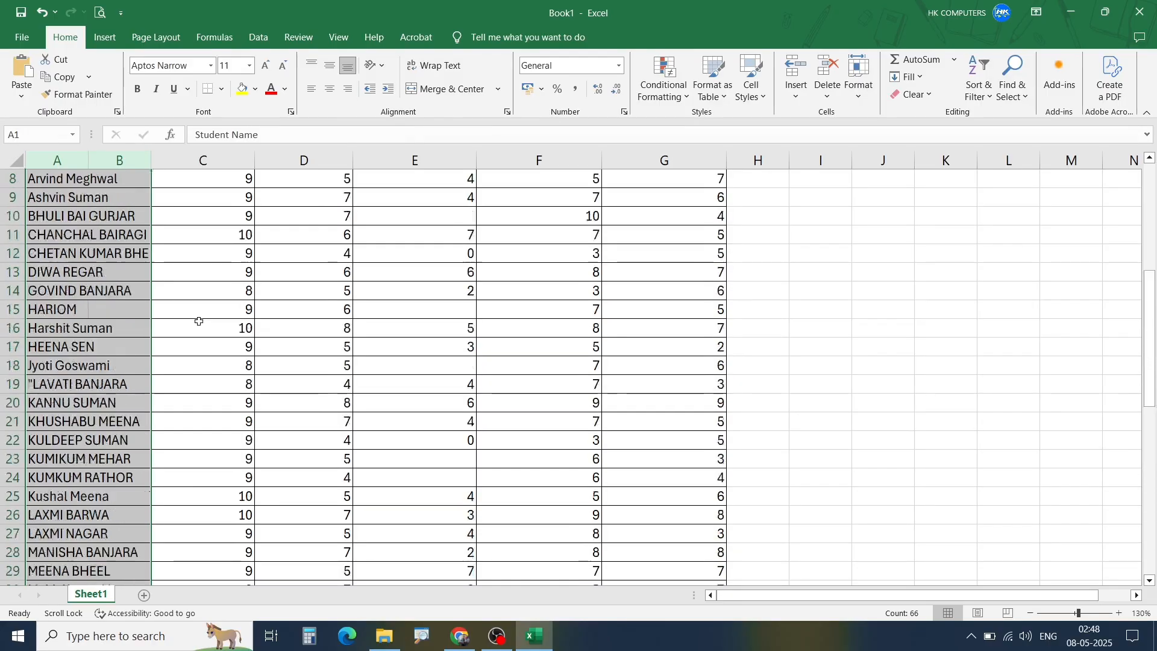
pyautogui.click(206, 308)
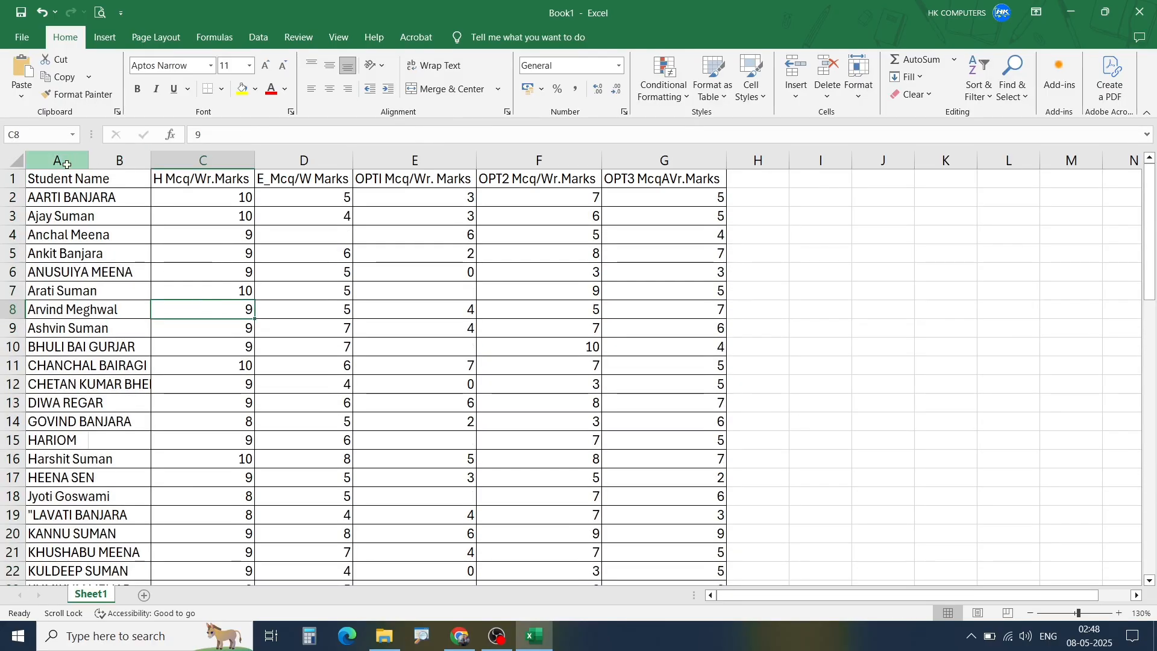
# Fit the width of column A to the full student names
pyautogui.moveTo(67, 161); pyautogui.dragTo(115, 161)
pyautogui.click(106, 195)
pyautogui.click(119, 161)
pyautogui.click(61, 160)
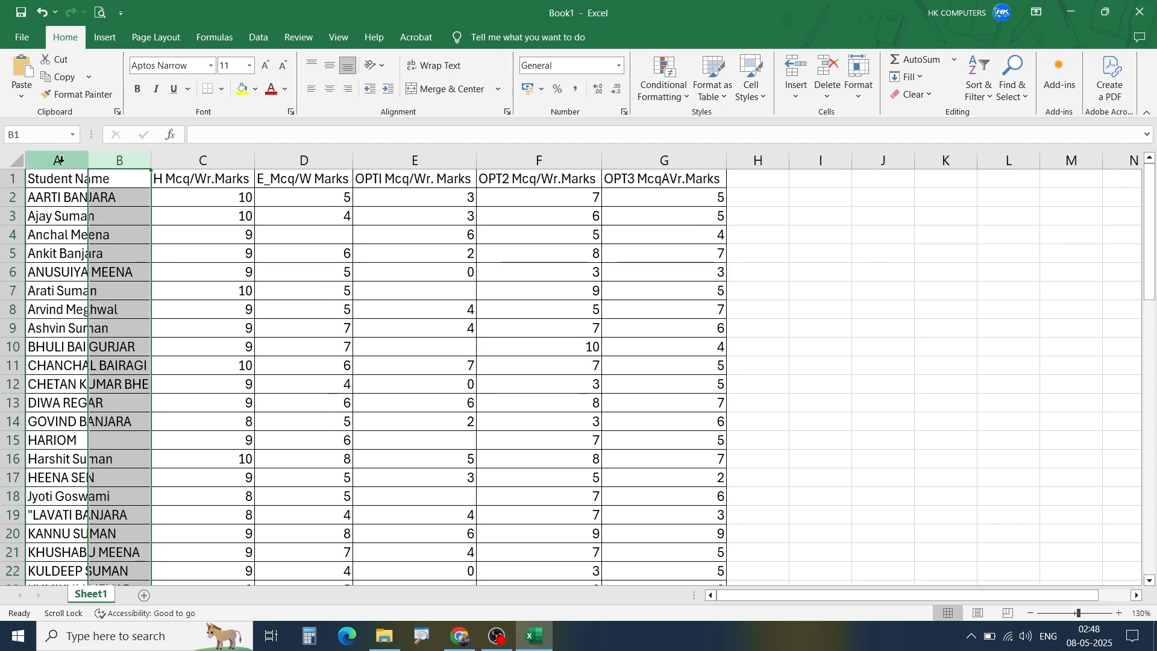
pyautogui.click(119, 197)
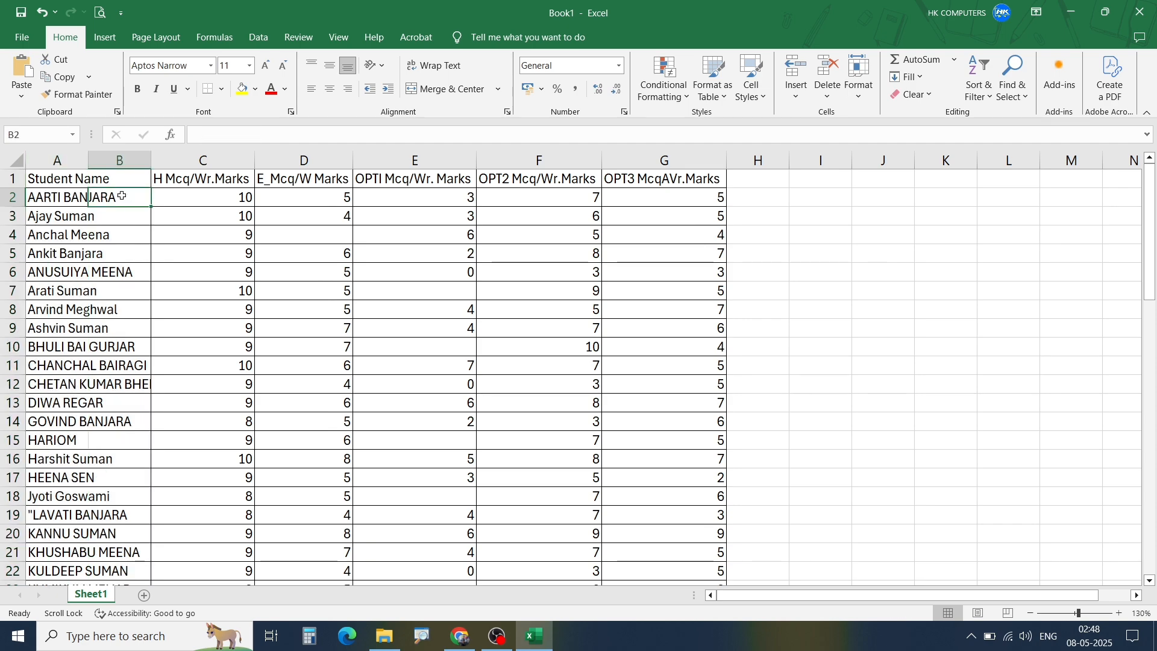
pyautogui.doubleClick(89, 157)
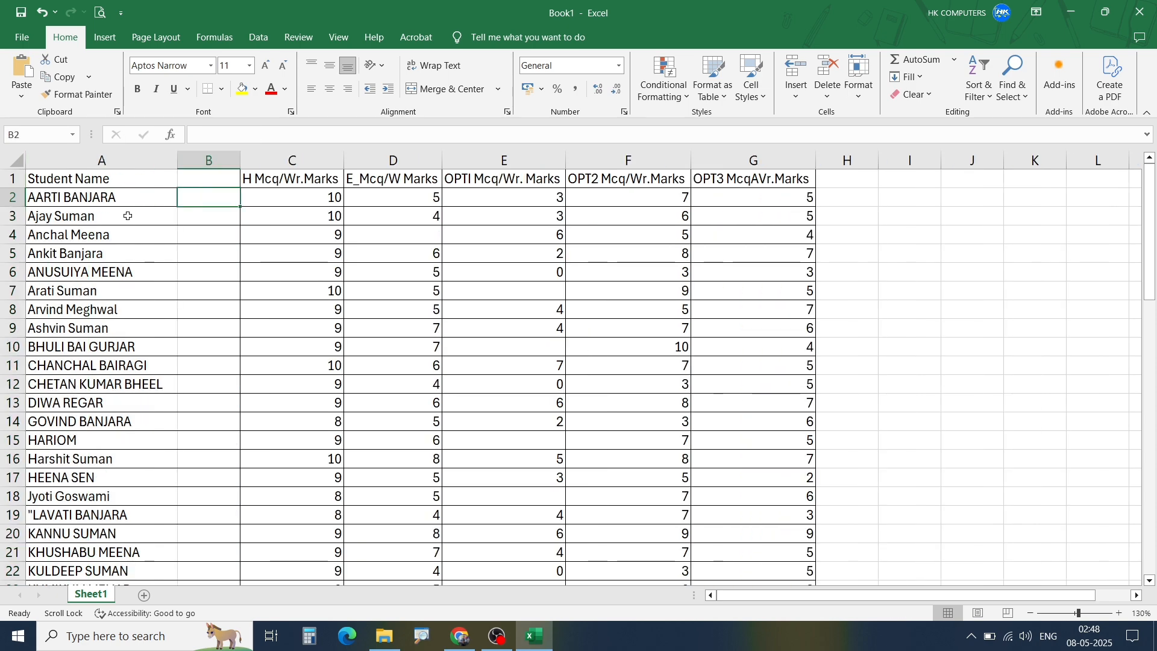
# Check that column B is empty beside the student names and delete it
pyautogui.click(123, 215)
pyautogui.moveTo(127, 183); pyautogui.dragTo(134, 421)
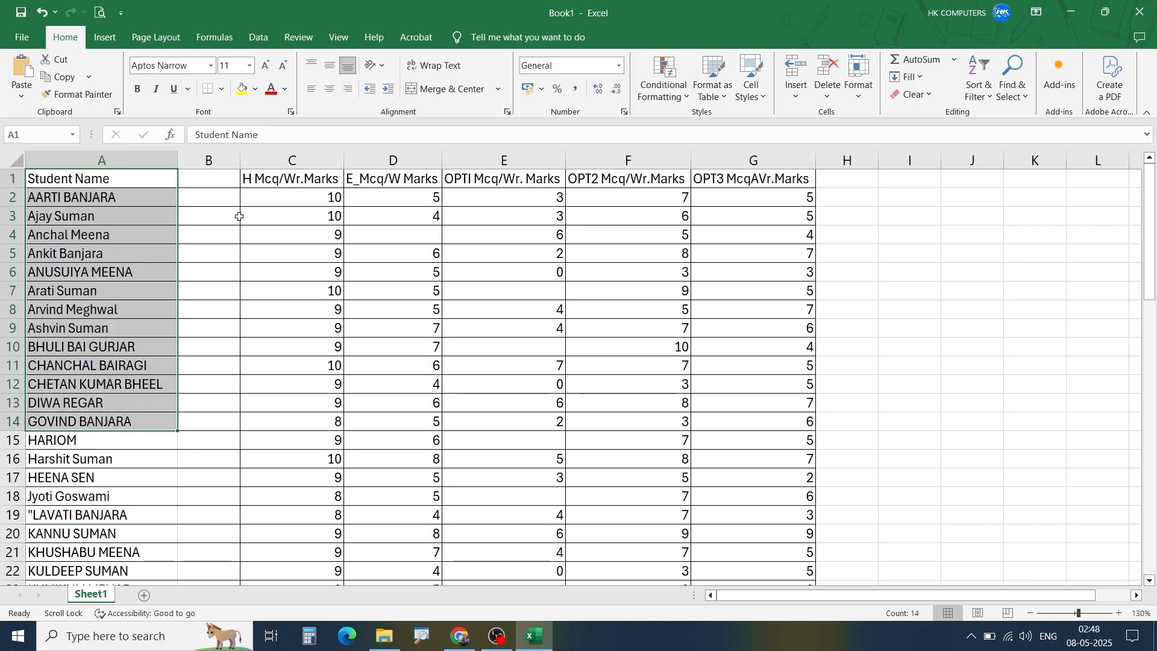
pyautogui.click(209, 159)
pyautogui.scroll(-4, 210, 344)
pyautogui.scroll(-5, 209, 344)
pyautogui.scroll(9, 219, 421)
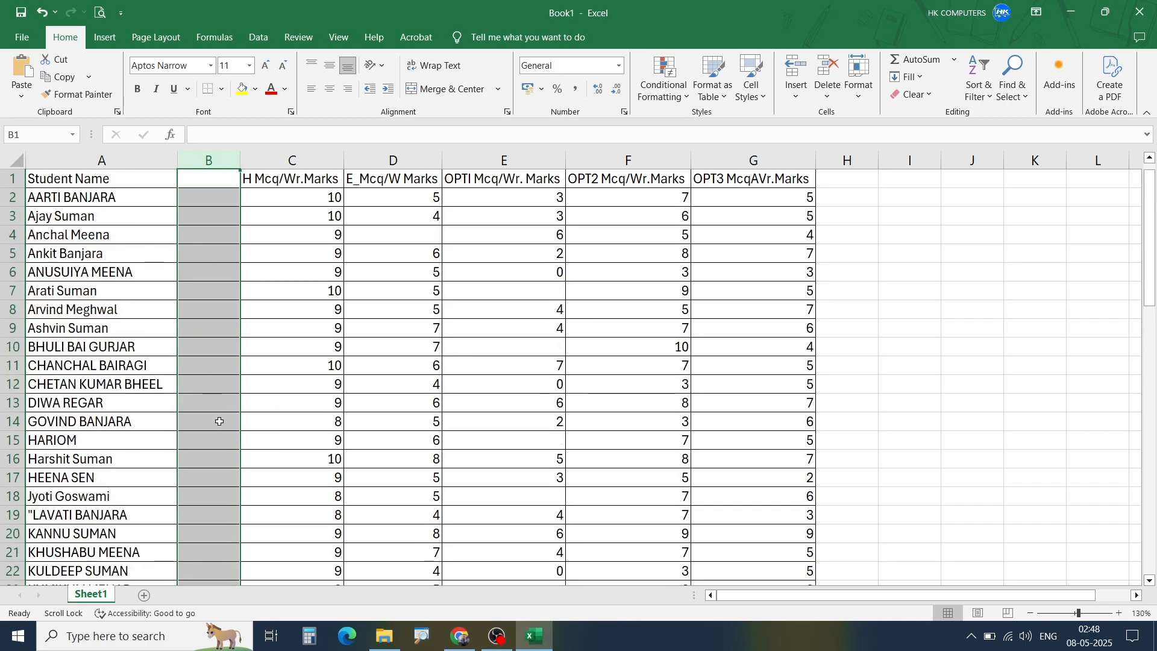
pyautogui.rightClick(213, 162)
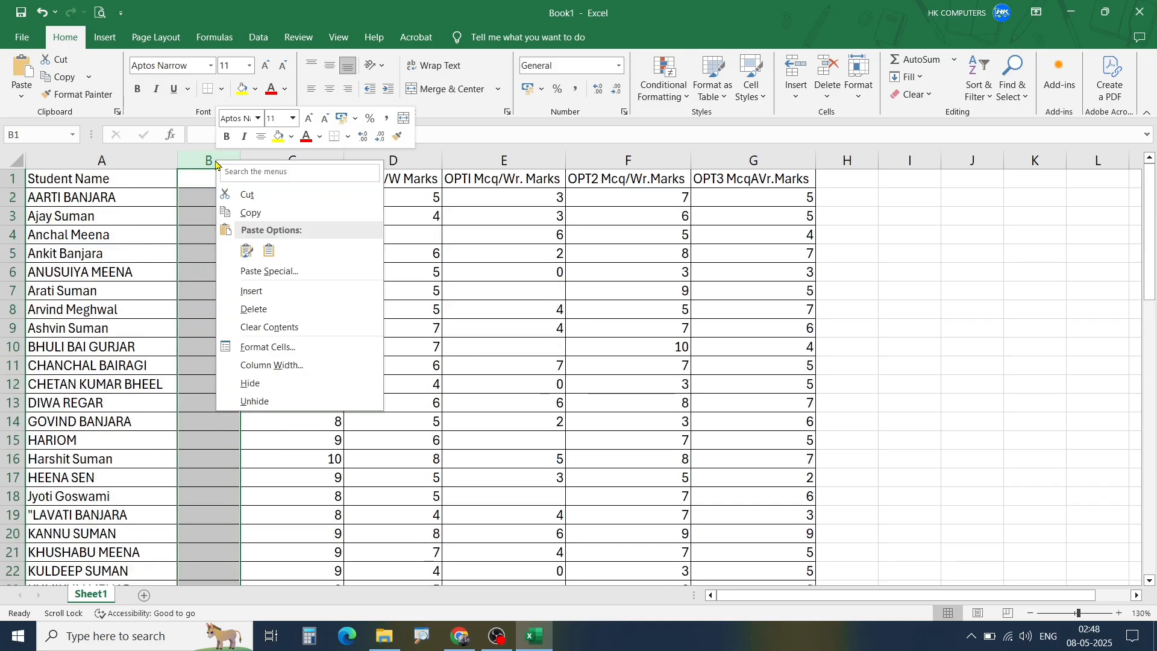
pyautogui.click(252, 308)
pyautogui.click(403, 348)
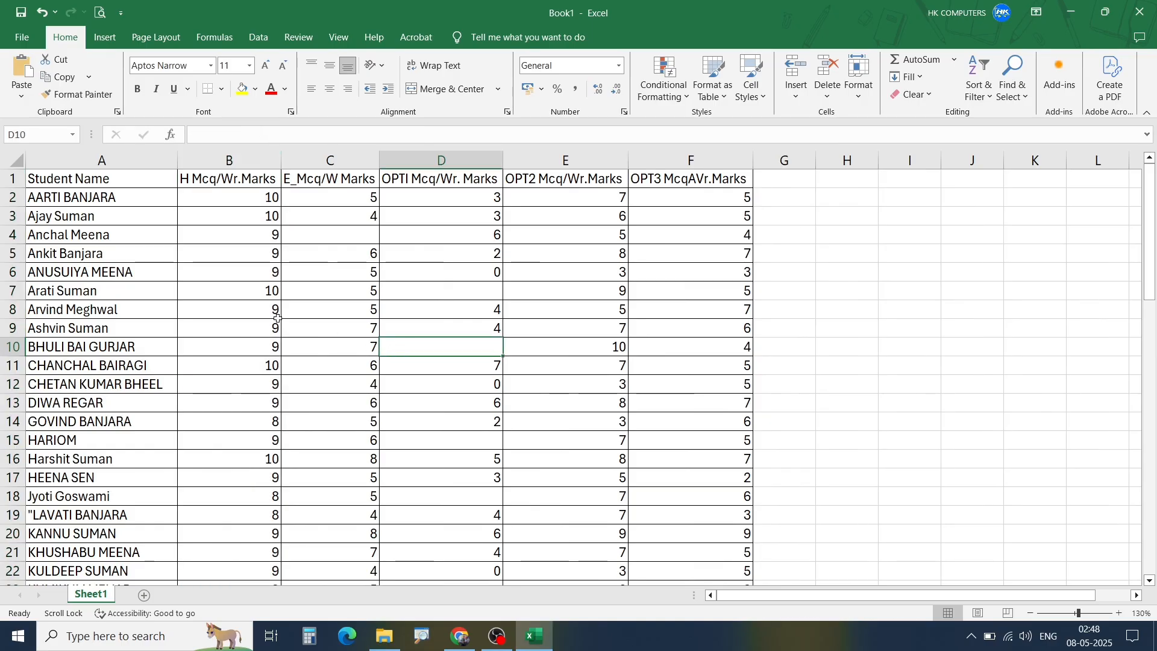
# Format the header cells A1 to F1 with yellow fill, bold text and centre alignment
pyautogui.click(143, 181)
pyautogui.moveTo(237, 179); pyautogui.dragTo(693, 179)
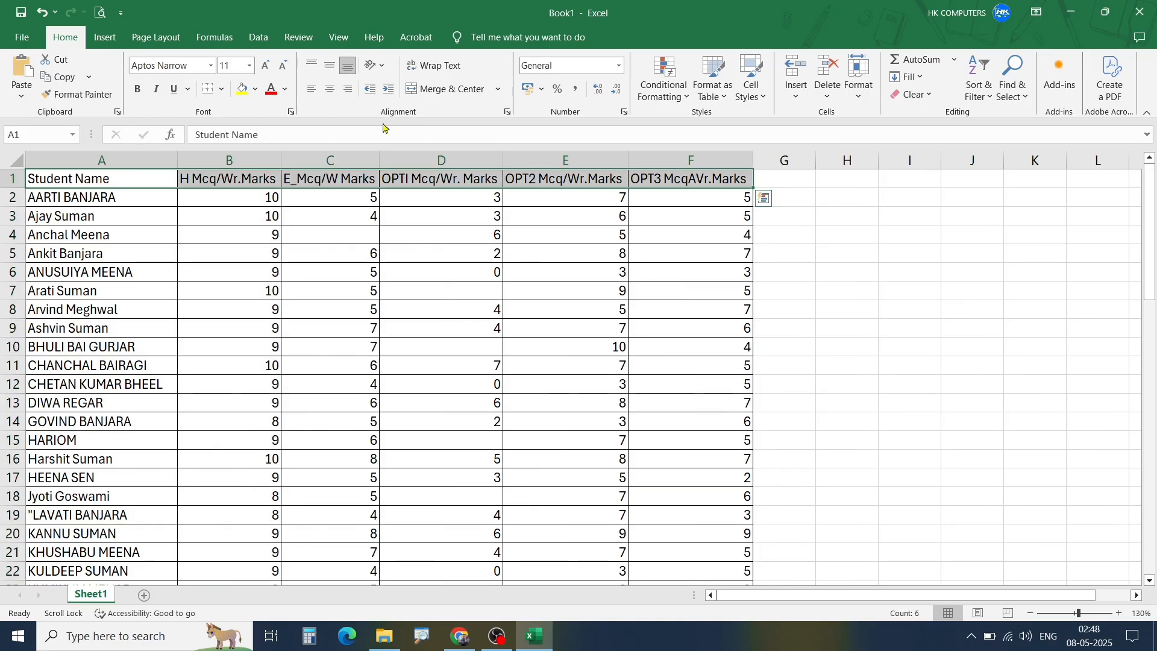
pyautogui.click(242, 88)
pyautogui.click(137, 89)
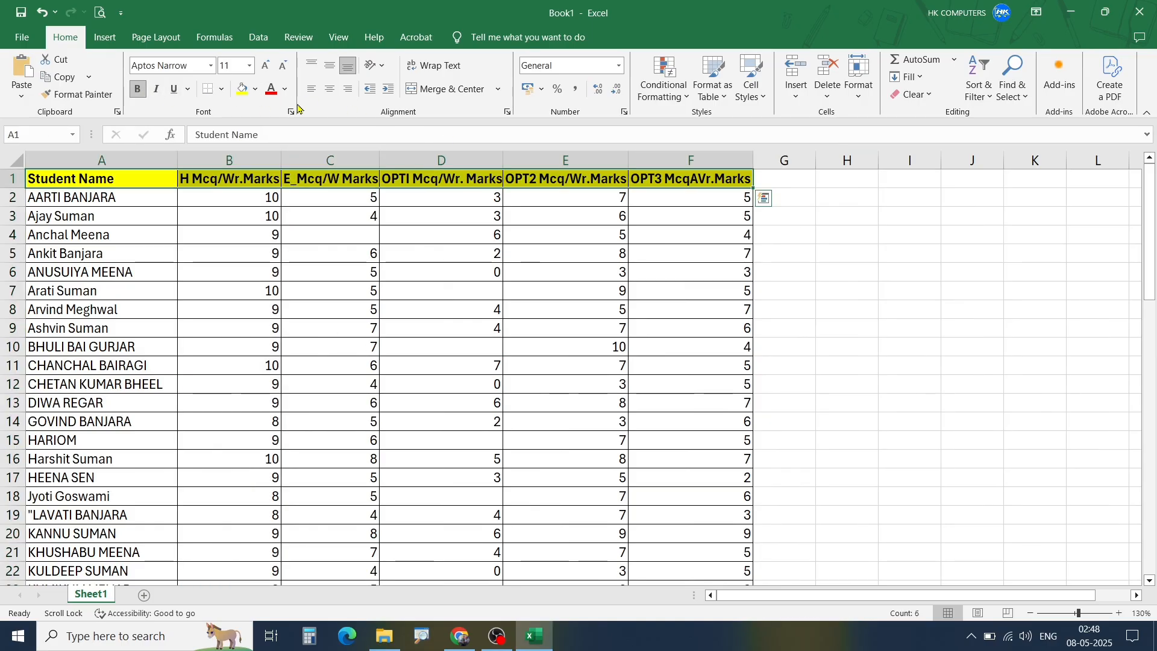
pyautogui.click(330, 89)
pyautogui.click(310, 270)
# Review the formatted marks table from the header row down to the last student row
pyautogui.scroll(-5, 536, 292)
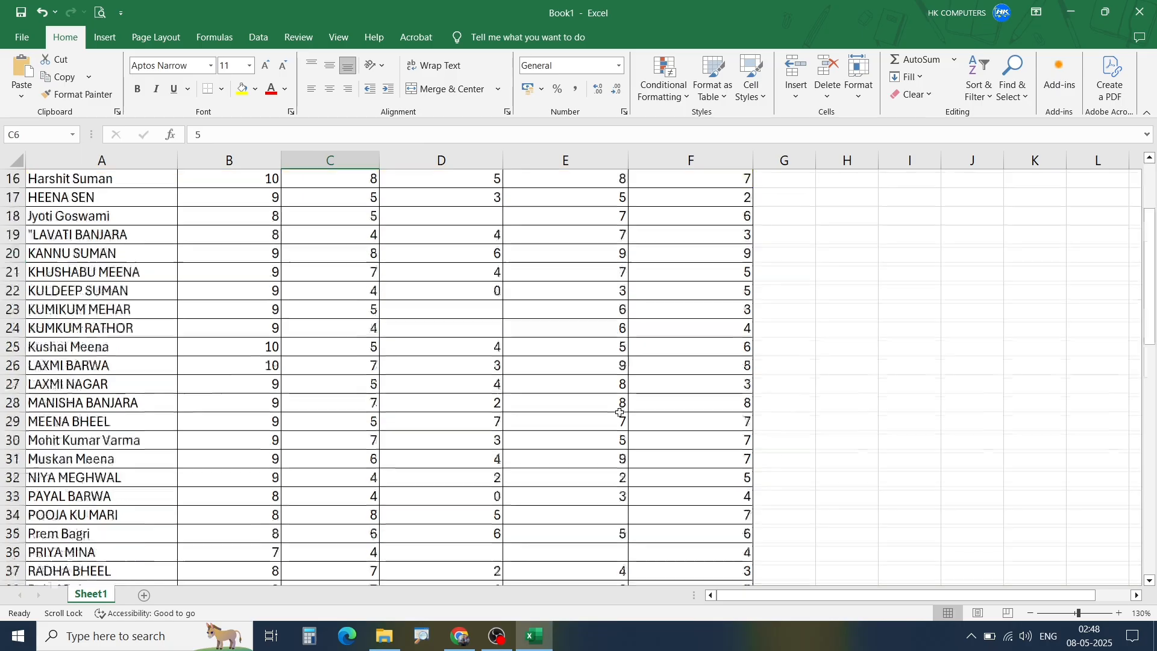
pyautogui.scroll(5, 524, 392)
pyautogui.scroll(-7, 522, 395)
pyautogui.scroll(-11, 523, 395)
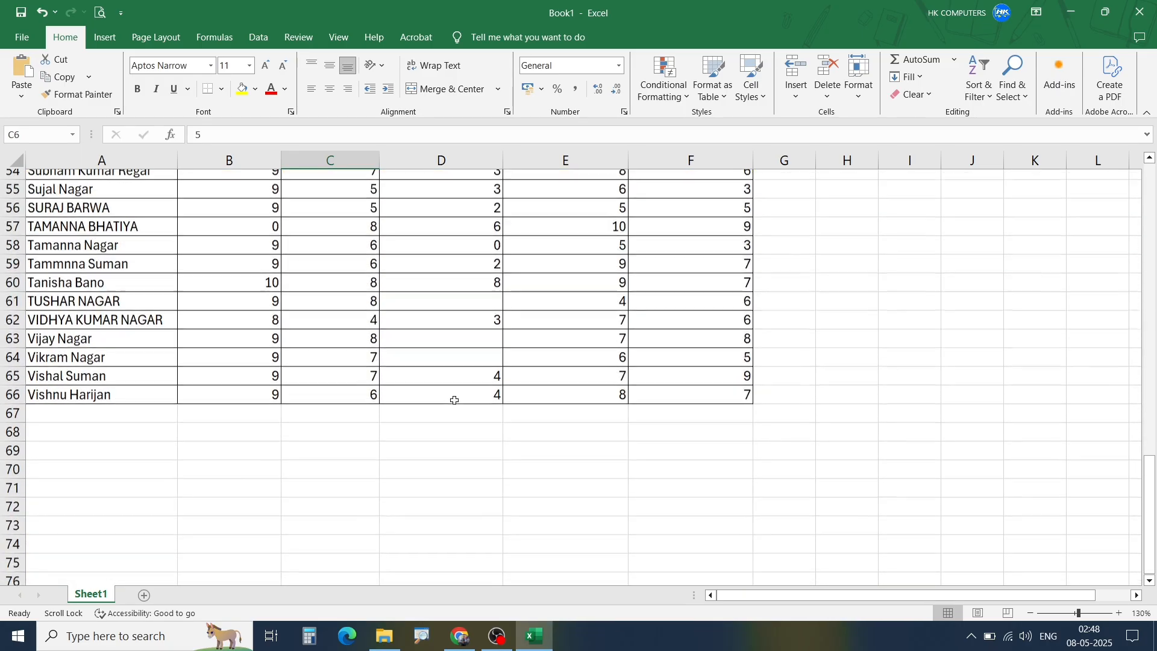
pyautogui.scroll(7, 458, 434)
pyautogui.scroll(11, 490, 440)
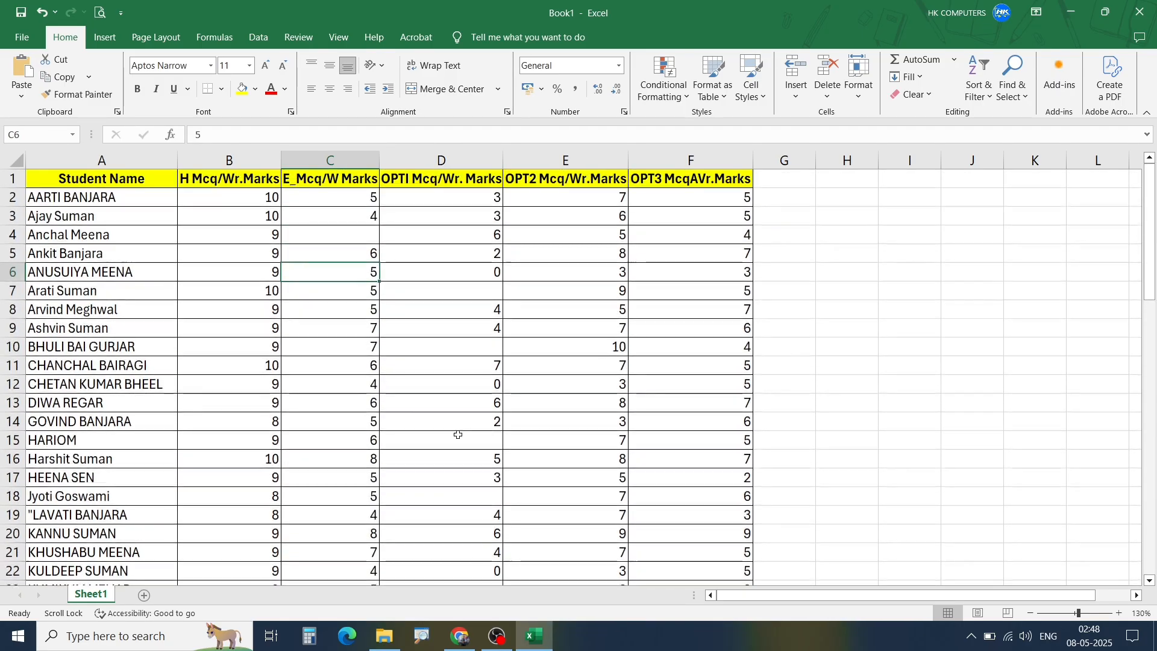
pyautogui.click(250, 314)
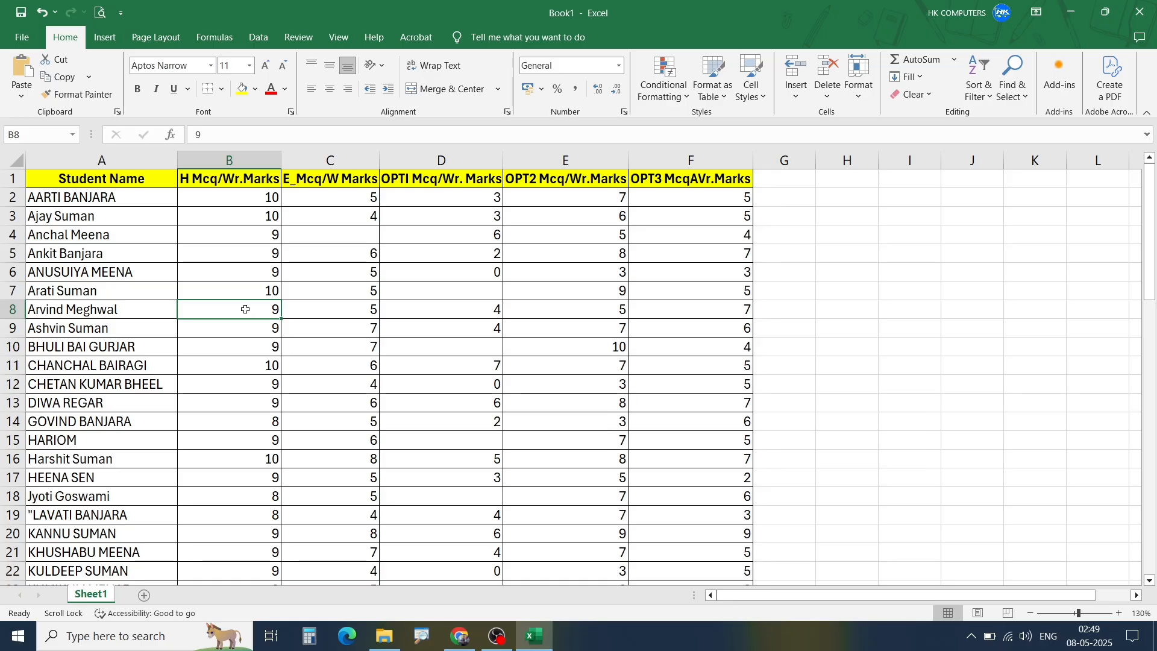
# Switch to Chrome and search Google for "online excel" in a new tab
pyautogui.click(470, 639)
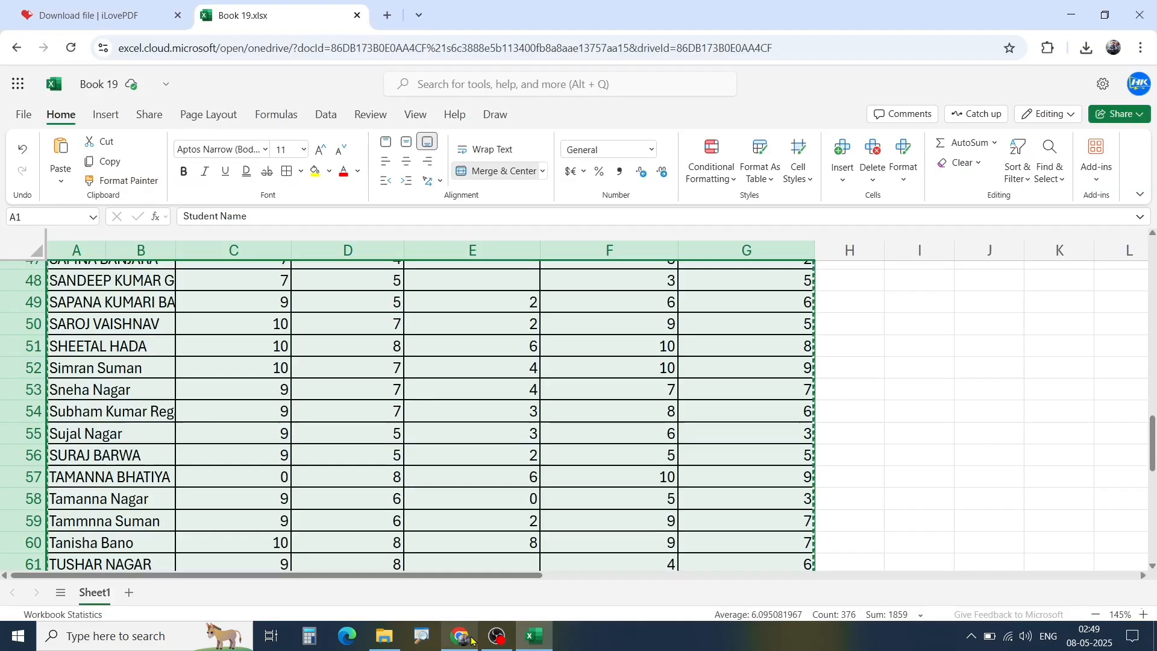
pyautogui.click(387, 15)
pyautogui.click(344, 43)
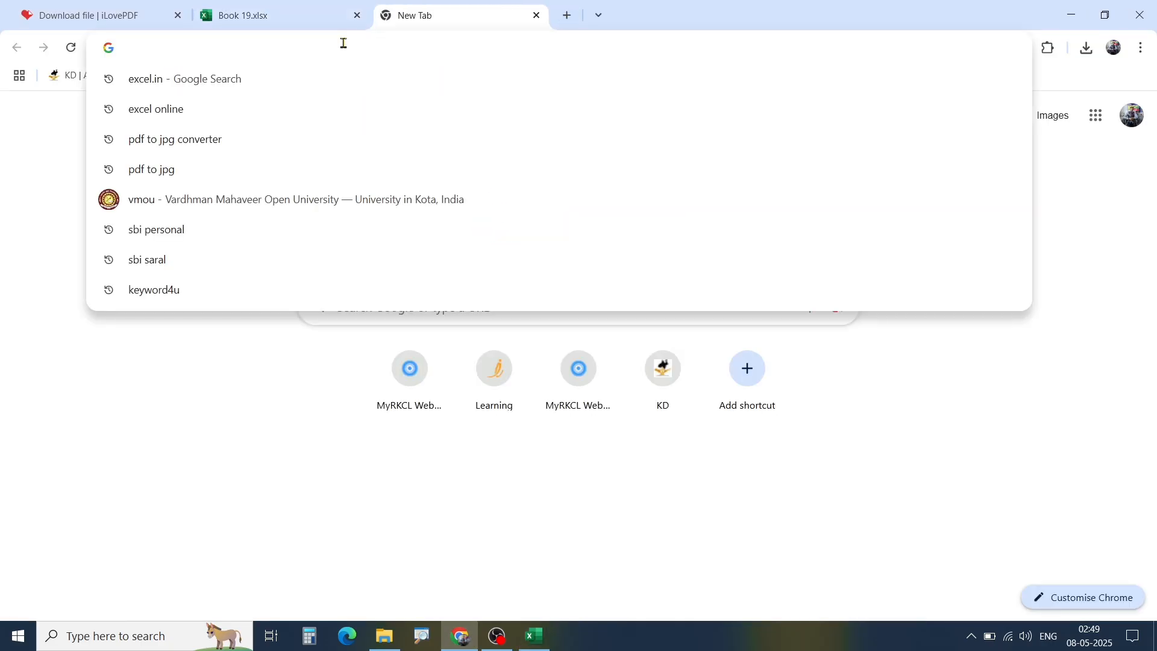
pyautogui.write('online exc')
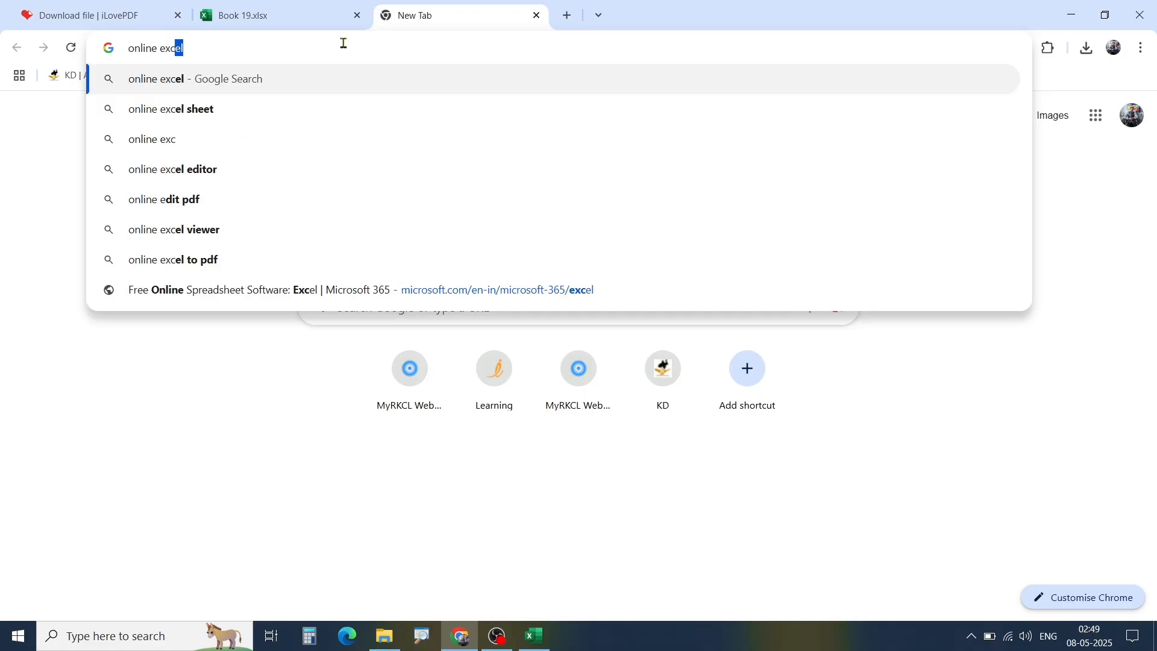
pyautogui.write('e')
pyautogui.press('Return')
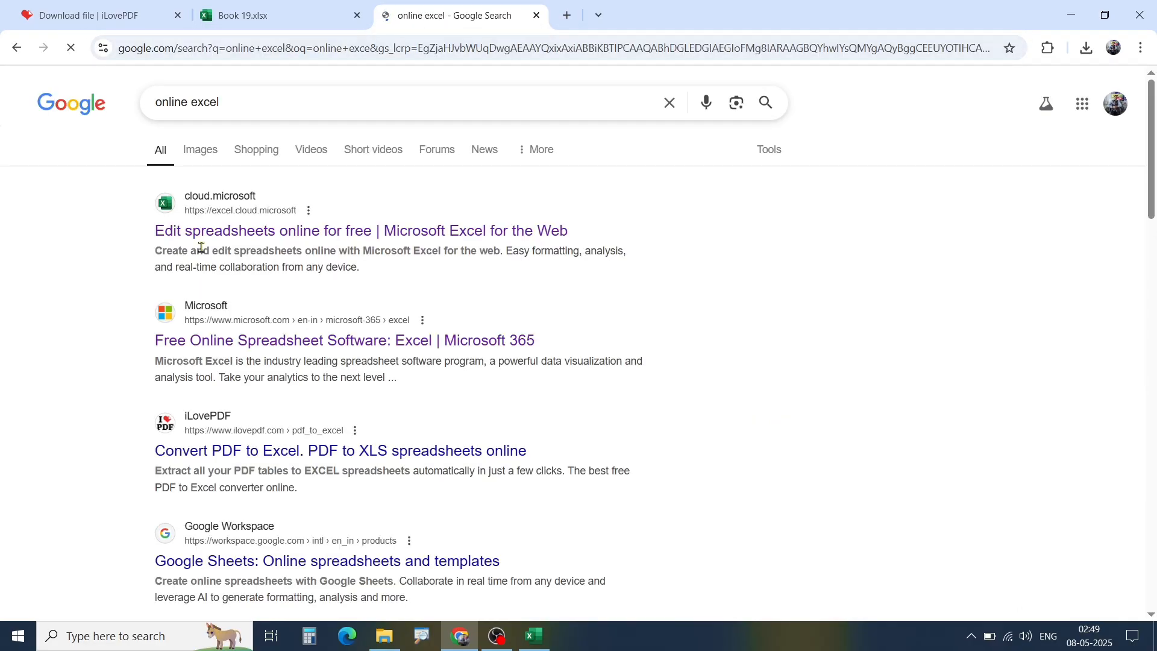
# Open Microsoft Excel for the Web from the search results and close the old Book 19 tab
pyautogui.hotkey('ctrl', '1')
pyautogui.click(201, 248)
pyautogui.moveTo(49, 168); pyautogui.dragTo(1068, 283)
pyautogui.press('Escape')
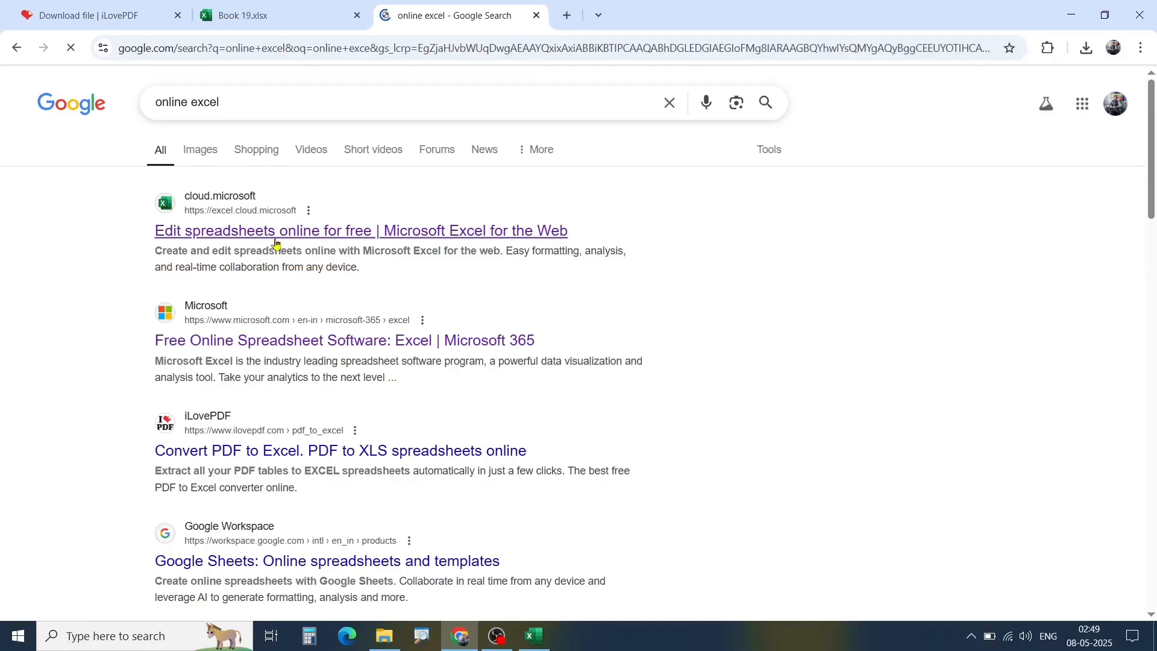
pyautogui.click(254, 237)
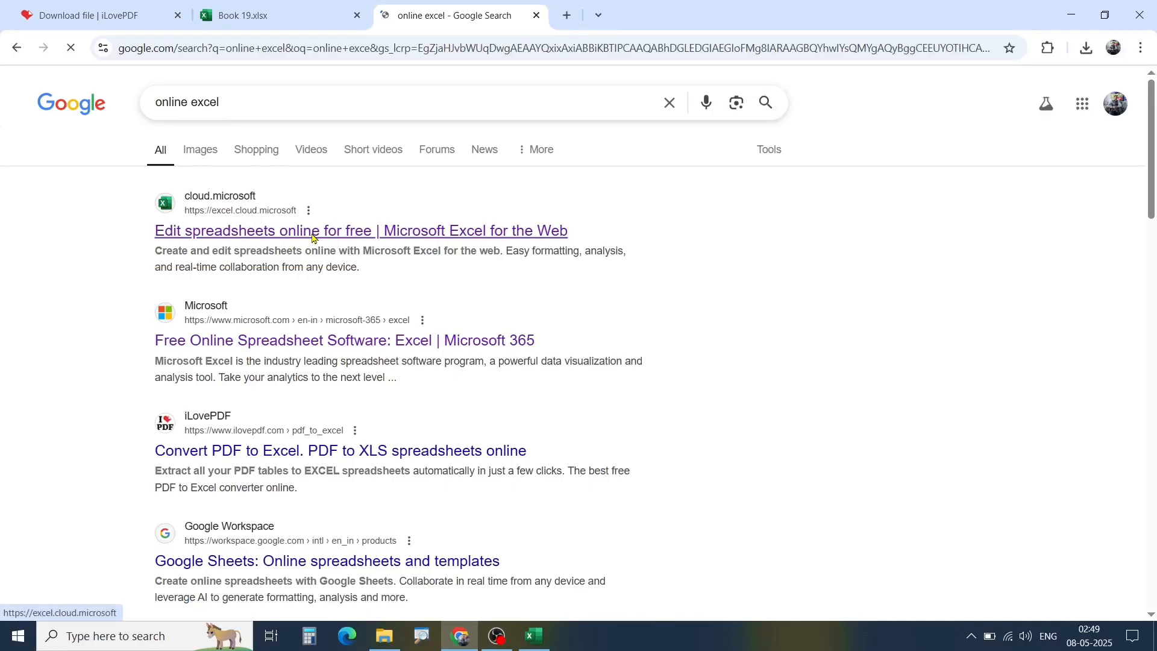
pyautogui.click(357, 15)
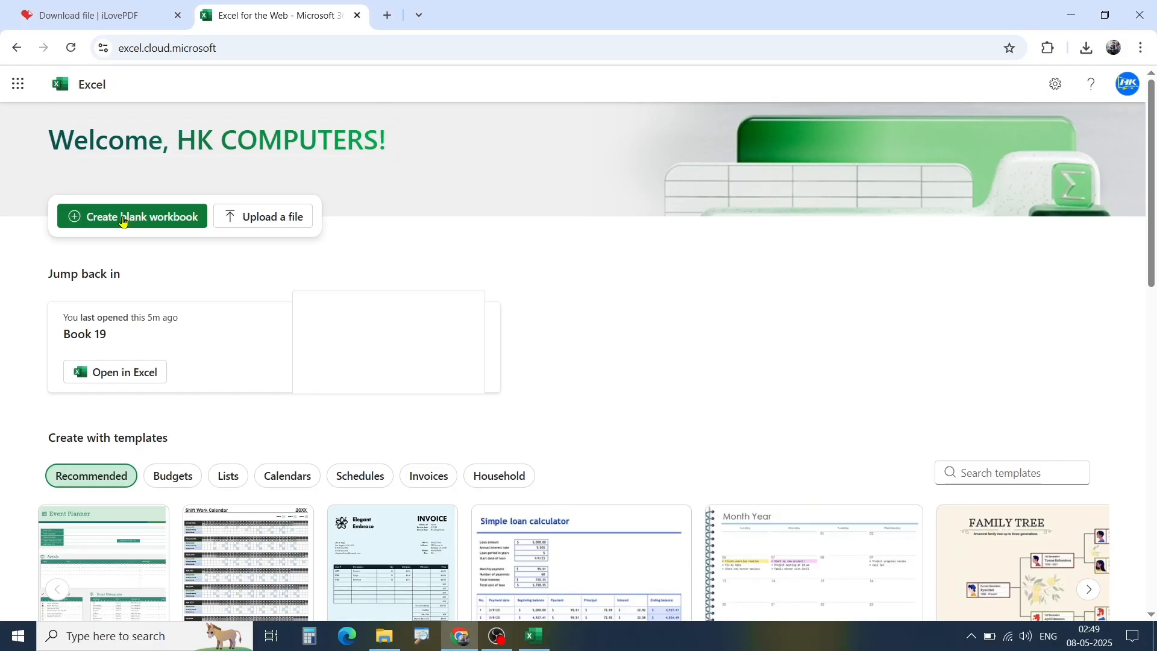
# Create a blank workbook and load the image school data_page-0001 from Downloads with Data from Picture
pyautogui.click(144, 226)
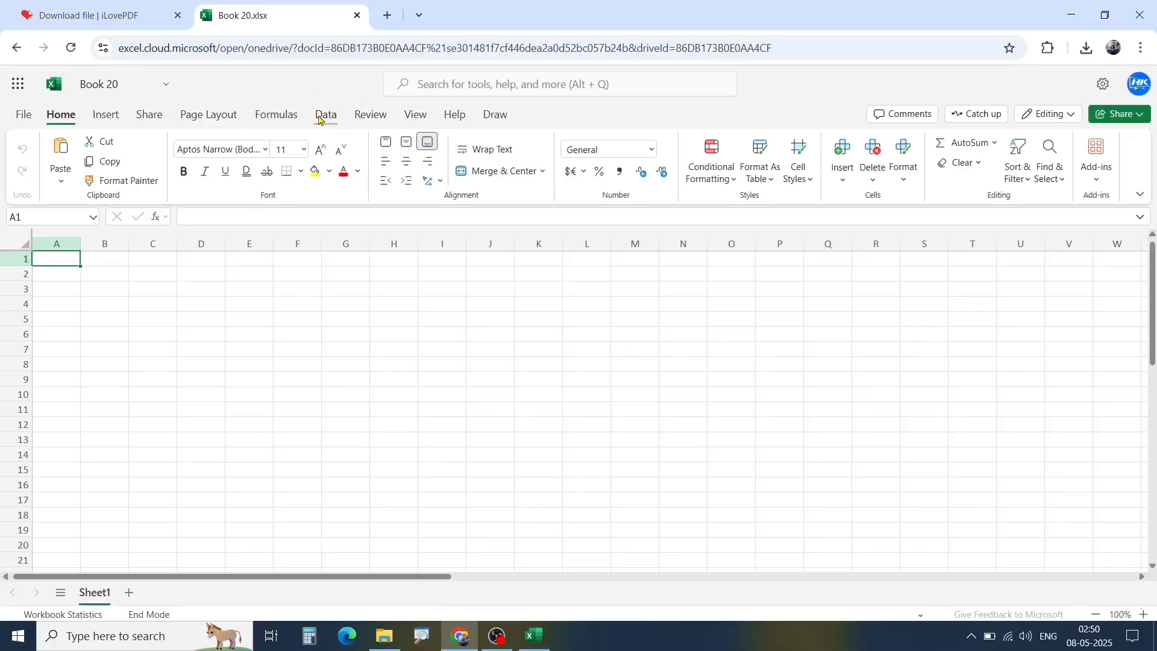
pyautogui.click(326, 119)
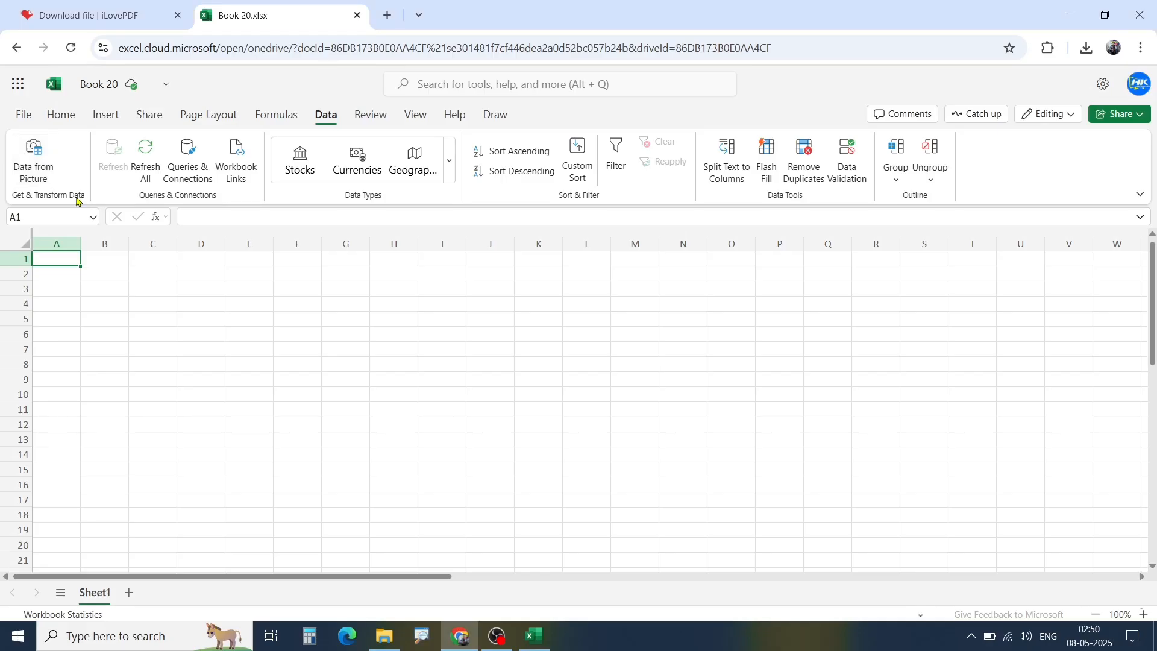
pyautogui.click(34, 158)
pyautogui.click(296, 172)
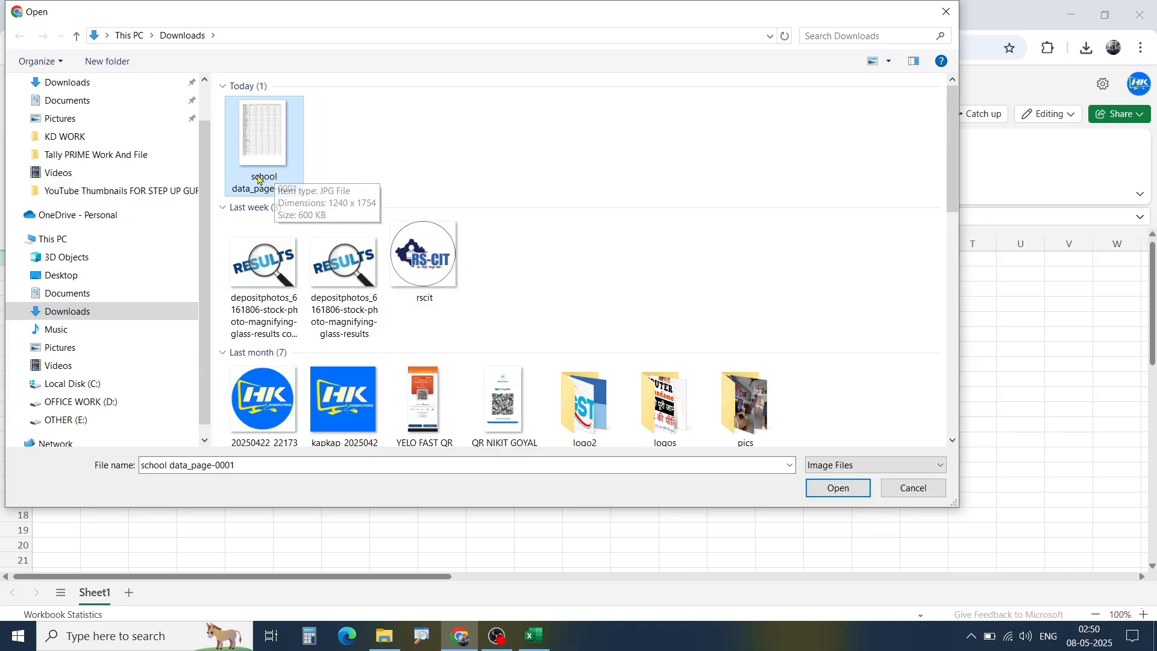
pyautogui.click(824, 483)
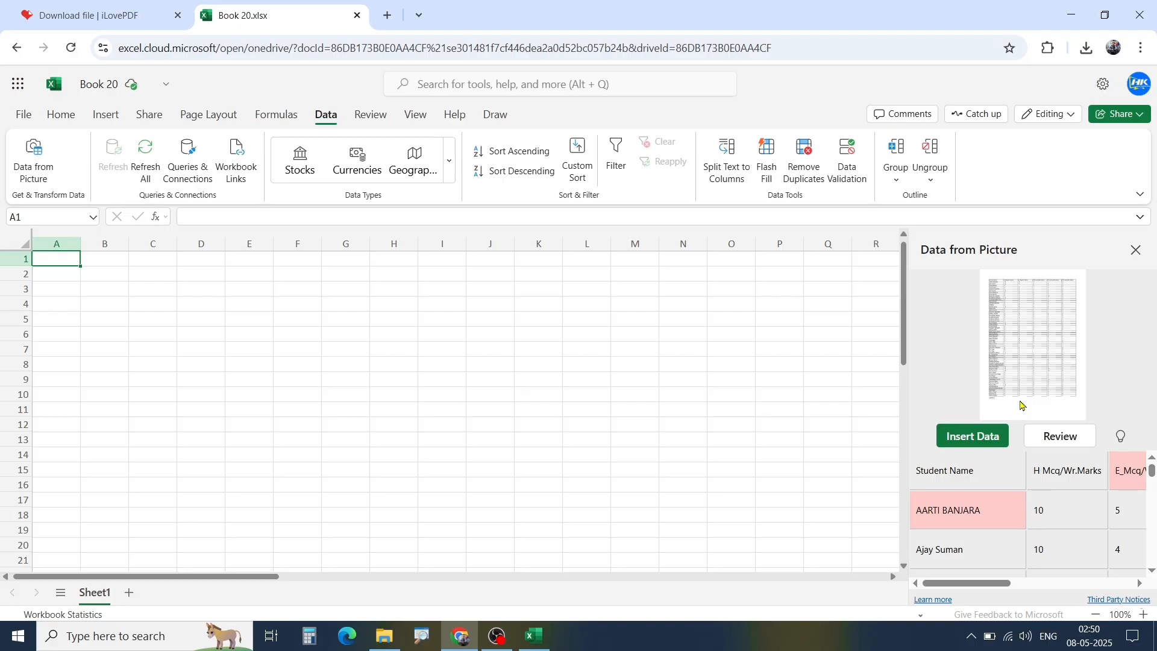
# Accept the recognised text of the flagged first student name and the flagged E, OPT1 and OPT3 marks headers
pyautogui.click(951, 517)
pyautogui.click(1006, 537)
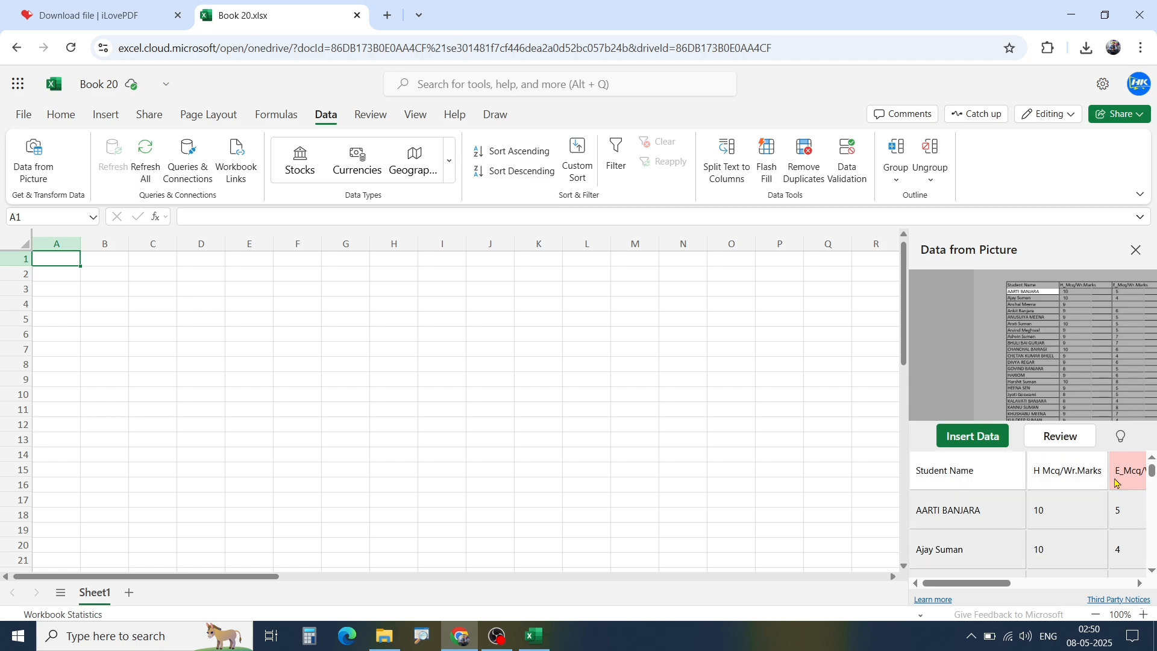
pyautogui.click(987, 496)
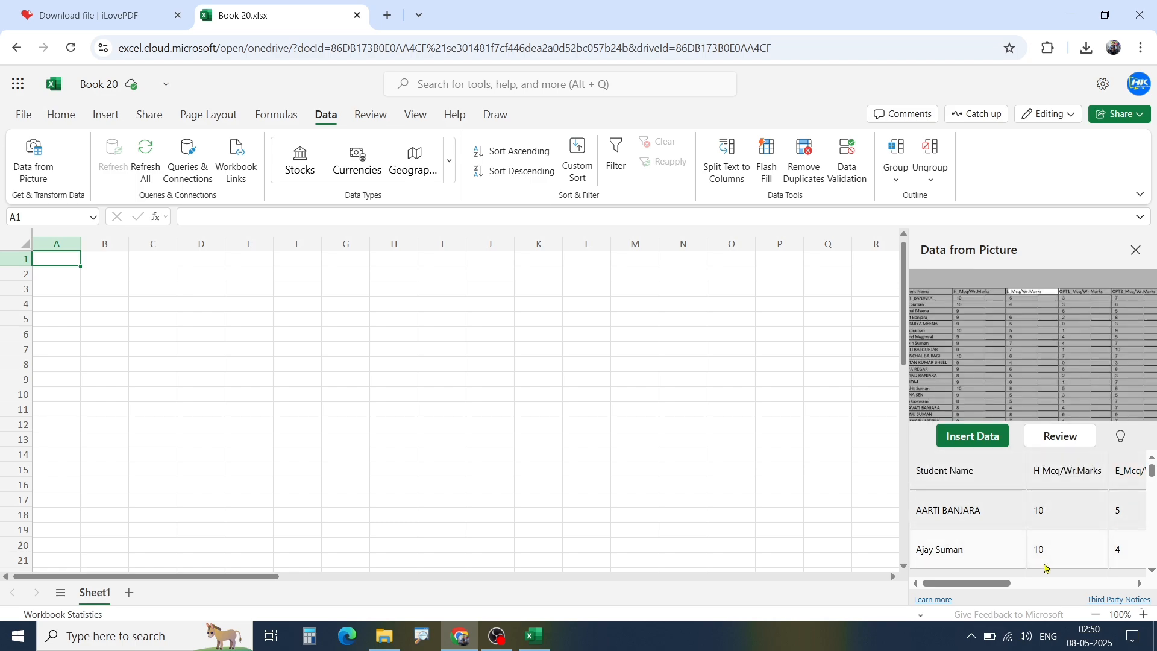
pyautogui.moveTo(1012, 583); pyautogui.dragTo(1079, 584)
pyautogui.click(1040, 486)
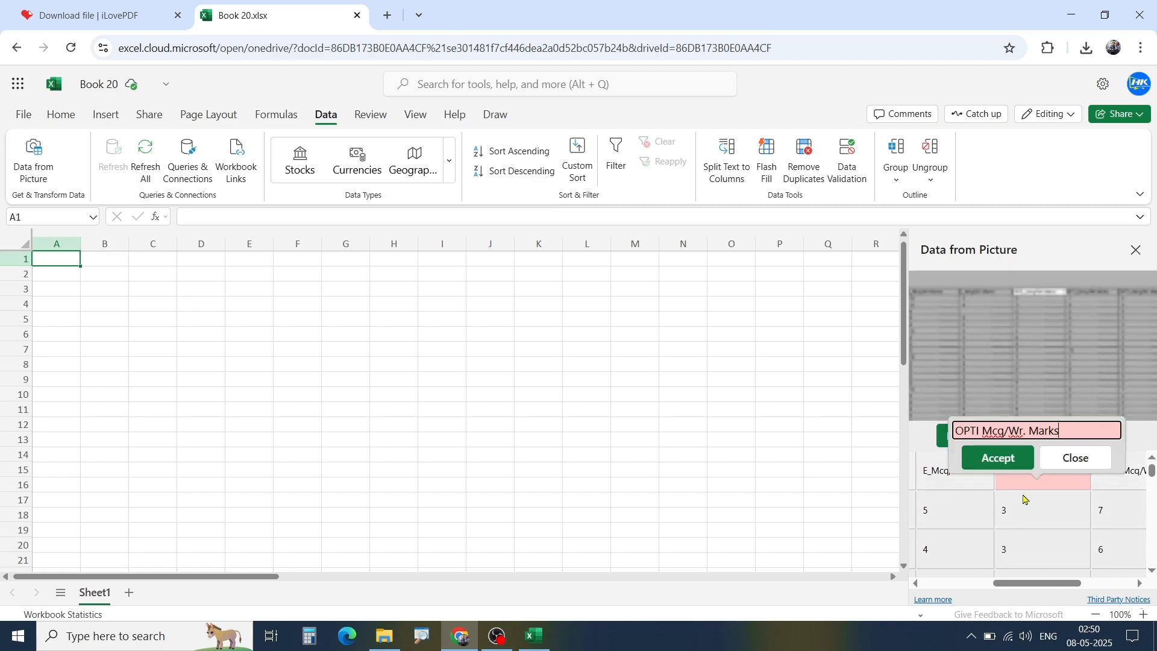
pyautogui.click(998, 458)
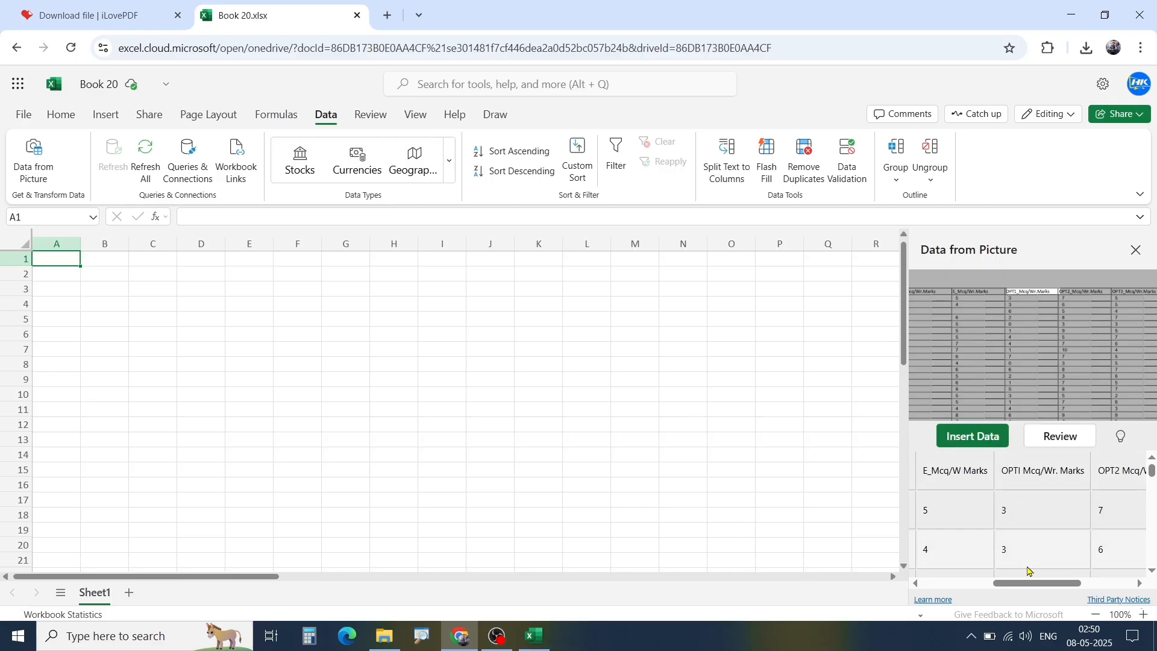
pyautogui.moveTo(1053, 584); pyautogui.dragTo(1103, 578)
pyautogui.click(1133, 470)
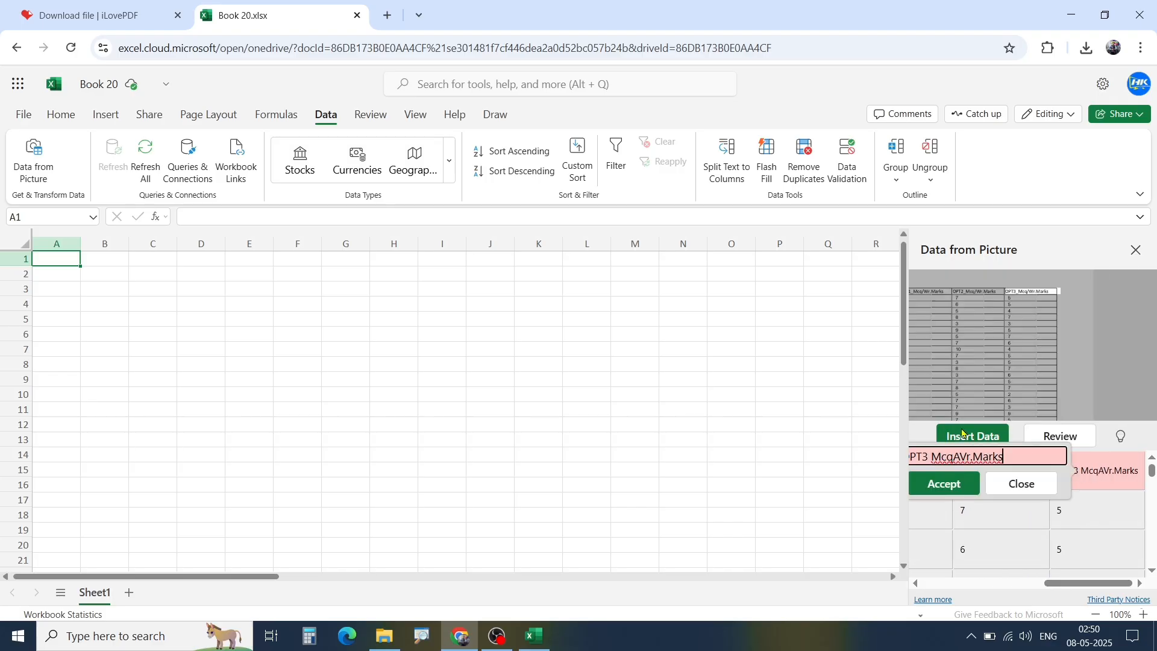
pyautogui.click(944, 484)
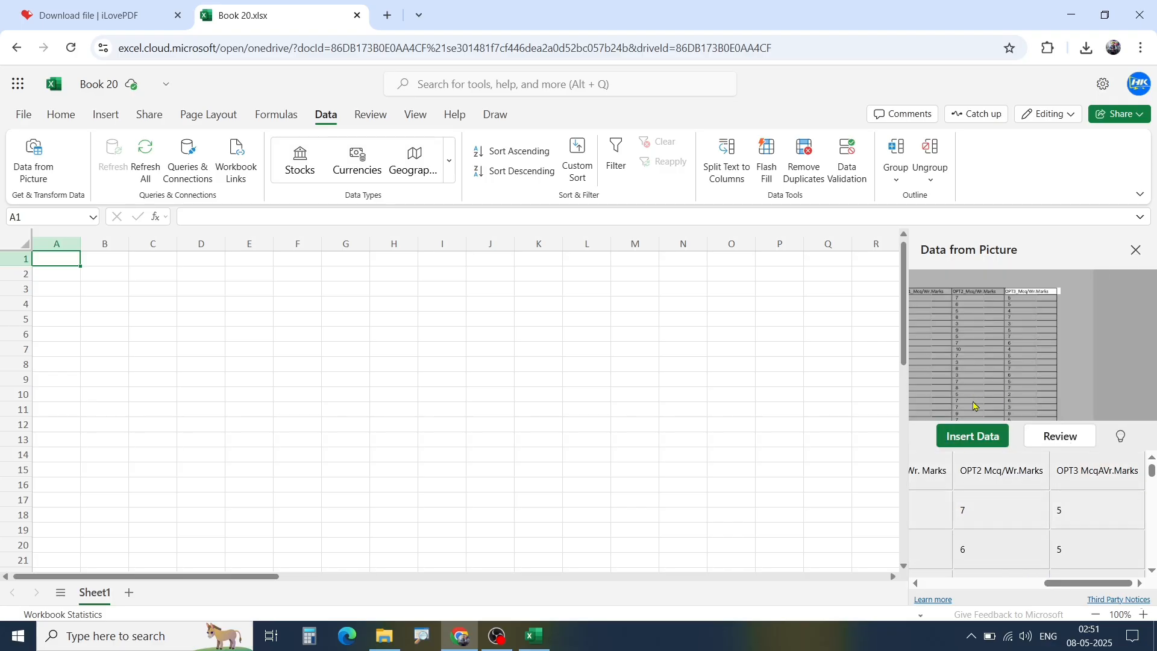
# Insert the picture data into the sheet without reviewing the remaining flagged items and auto-fit columns A to H
pyautogui.click(983, 437)
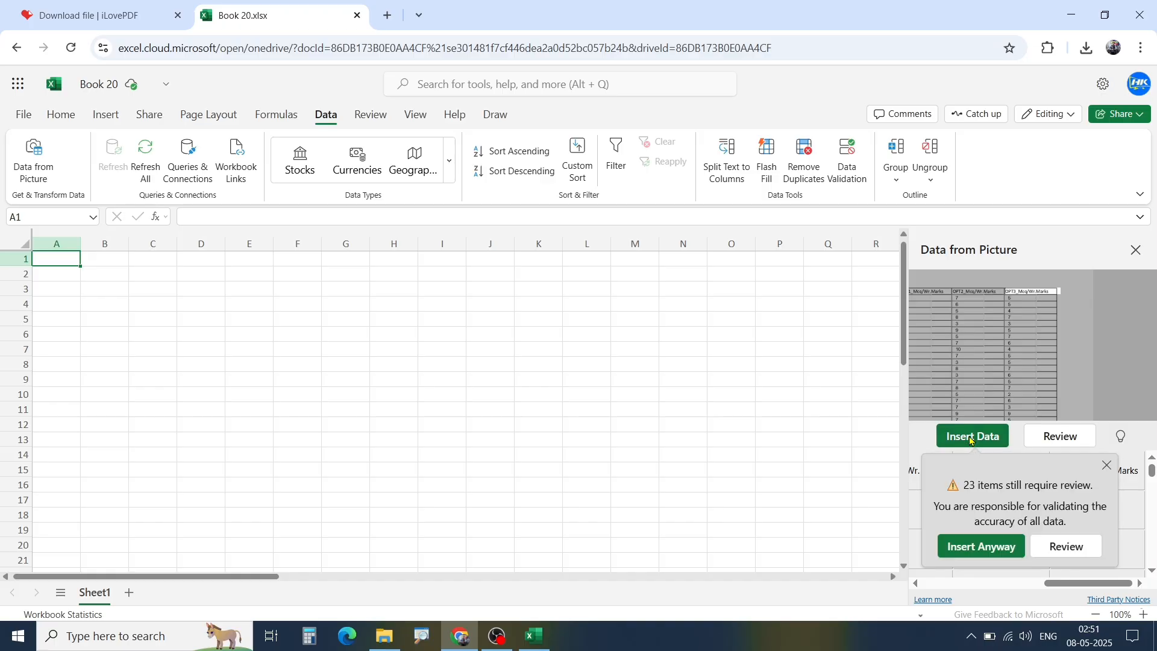
pyautogui.click(969, 555)
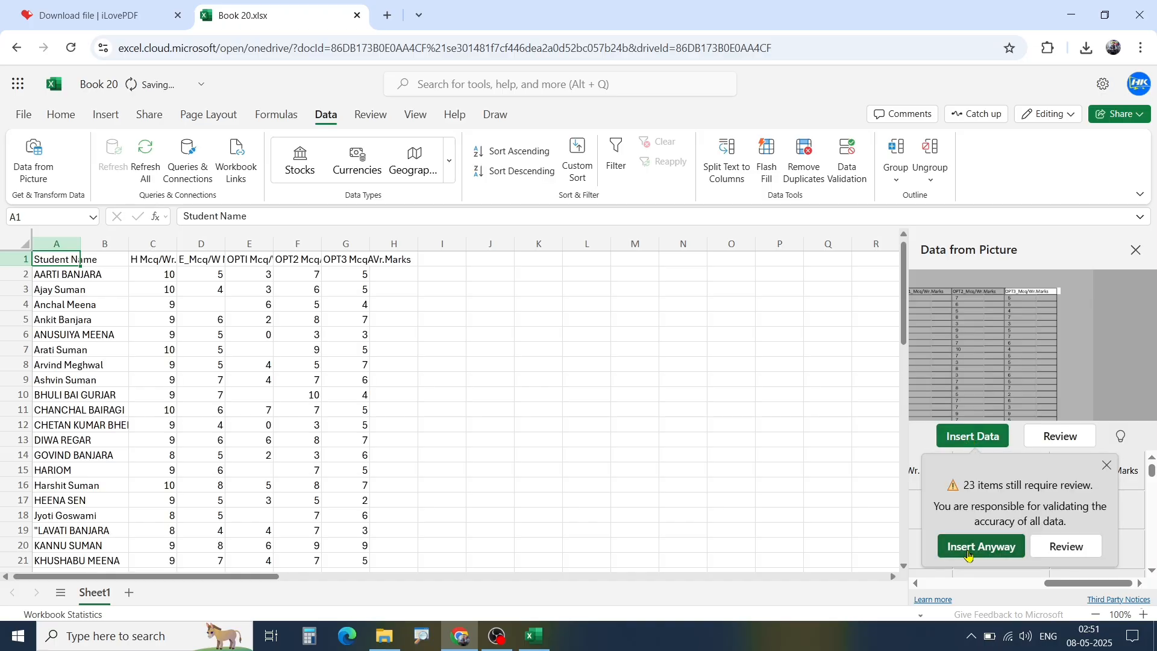
pyautogui.moveTo(56, 244); pyautogui.dragTo(394, 244)
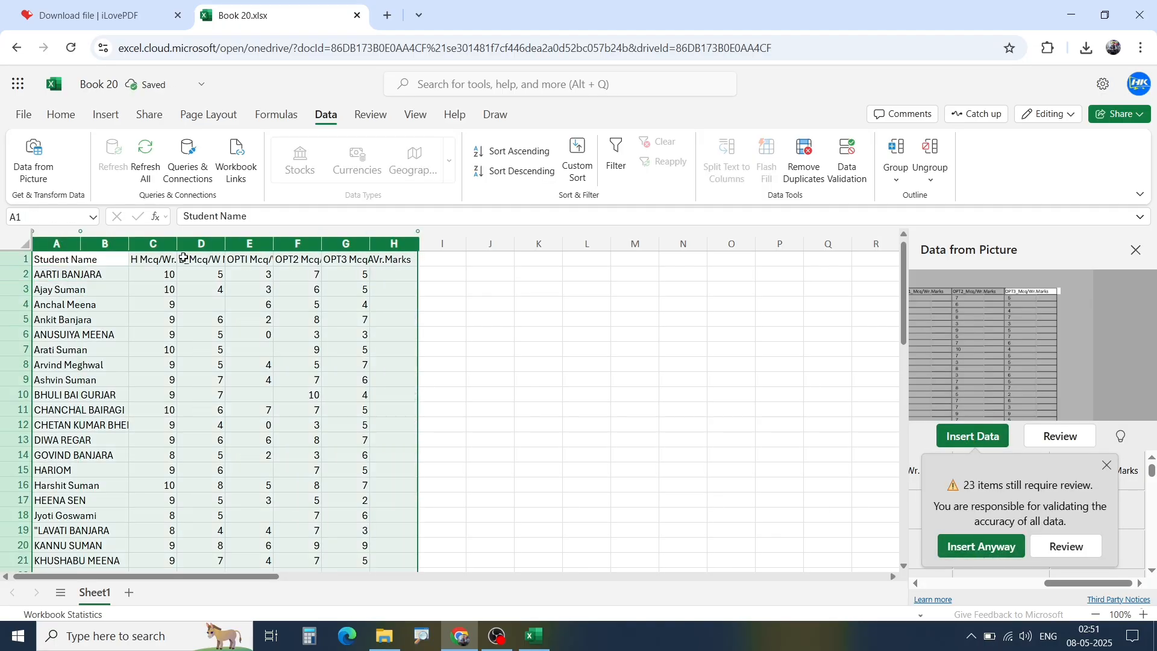
pyautogui.doubleClick(130, 243)
pyautogui.click(259, 335)
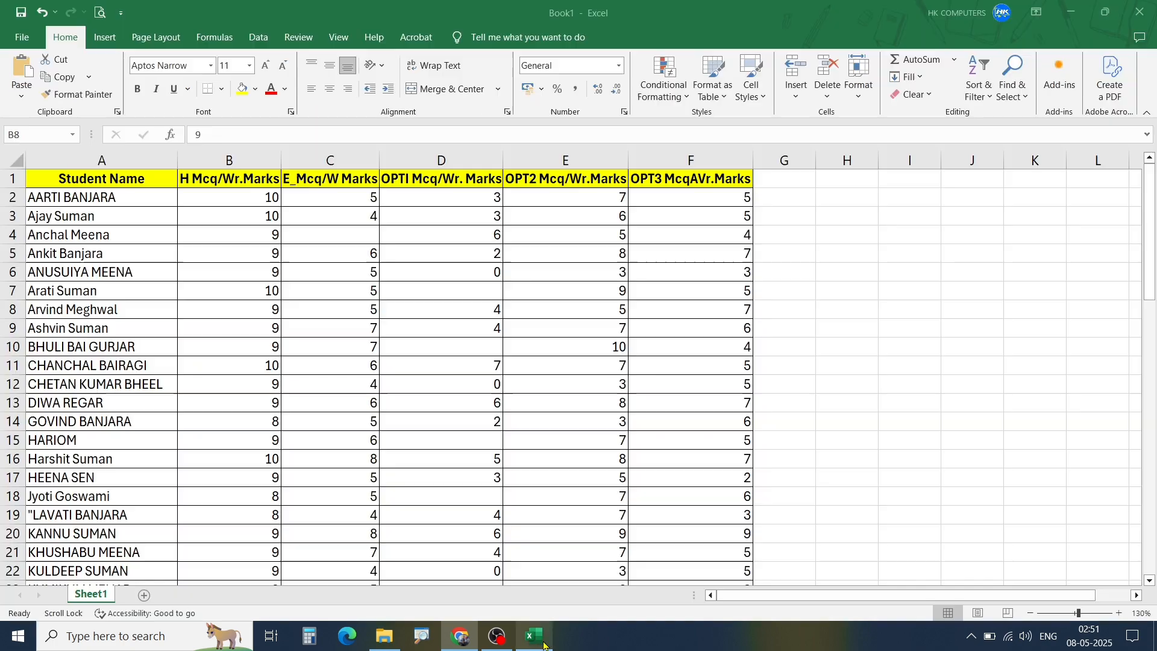
# Switch to desktop Excel and look at the formatted marks table in Book1
pyautogui.click(534, 636)
pyautogui.click(211, 286)
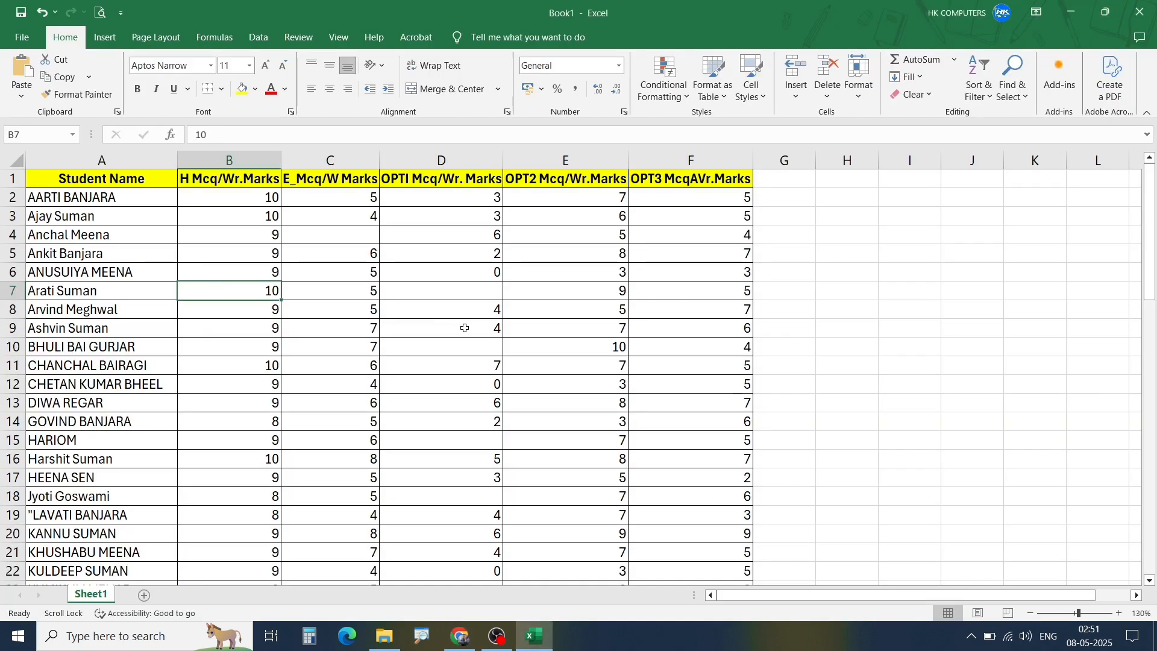